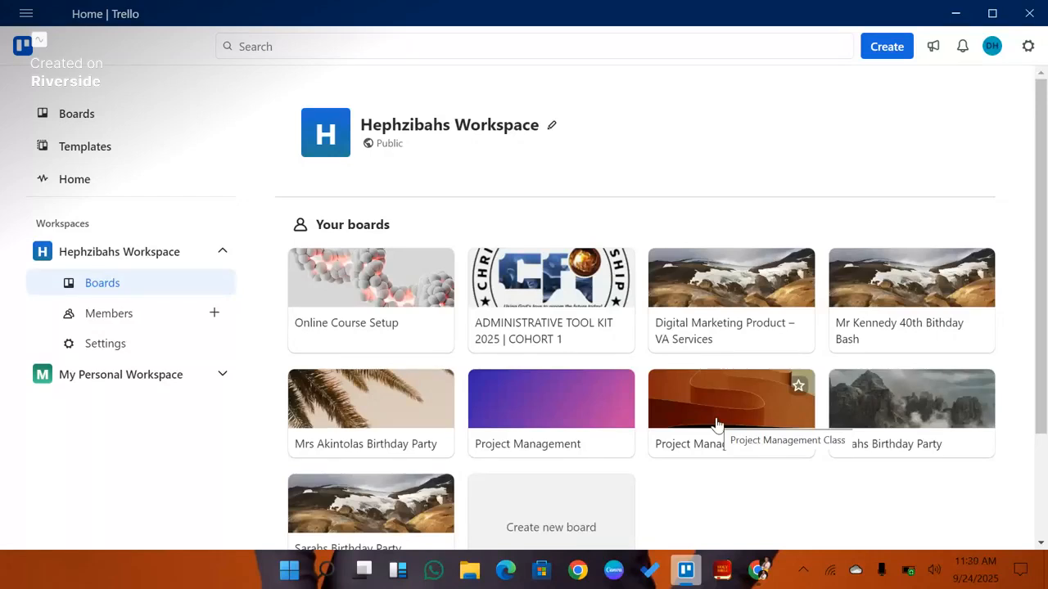
Step: Open the boards page of My Personal Workspace
{"action": "scroll", "coordinate": [554, 466], "scroll_direction": "down", "scroll_amount": 1}
{"action": "scroll", "coordinate": [550, 465], "scroll_direction": "up", "scroll_amount": 1}
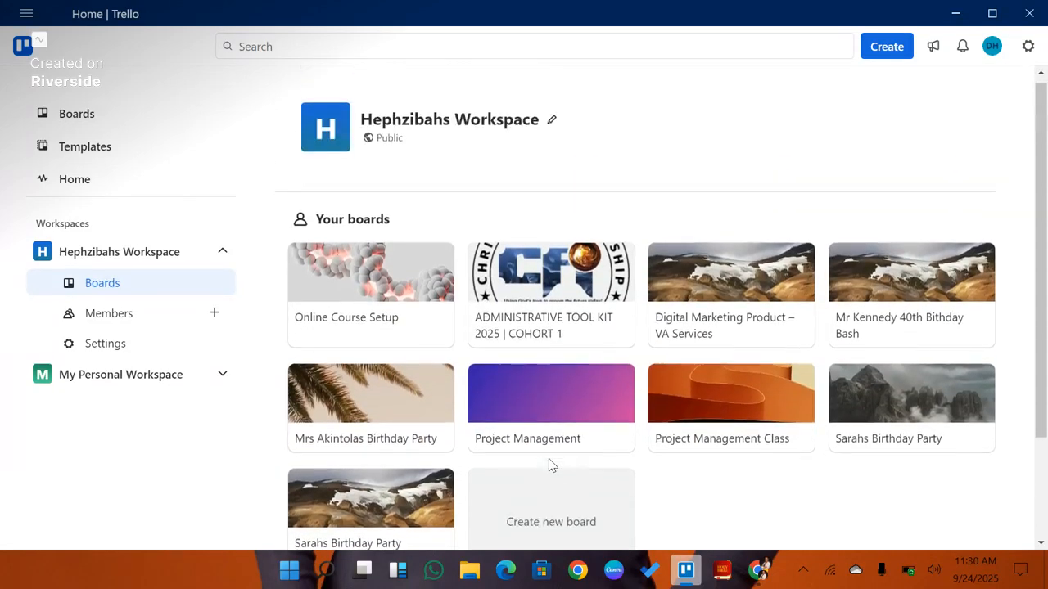
{"action": "scroll", "coordinate": [549, 465], "scroll_direction": "down", "scroll_amount": 2}
{"action": "scroll", "coordinate": [549, 465], "scroll_direction": "up", "scroll_amount": 2}
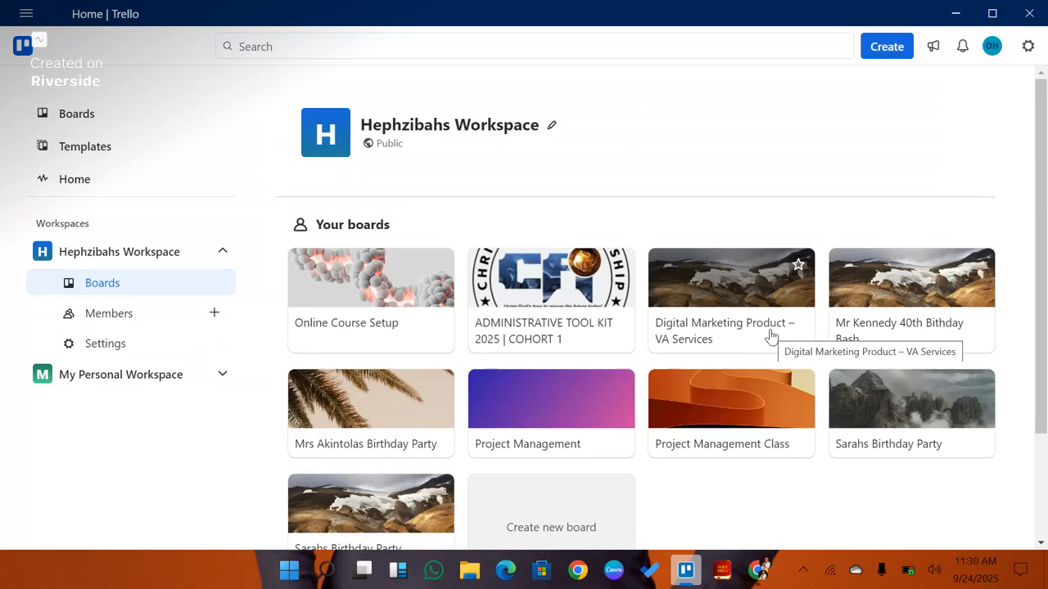
{"action": "left_click", "coordinate": [150, 385]}
{"action": "left_click", "coordinate": [145, 406]}
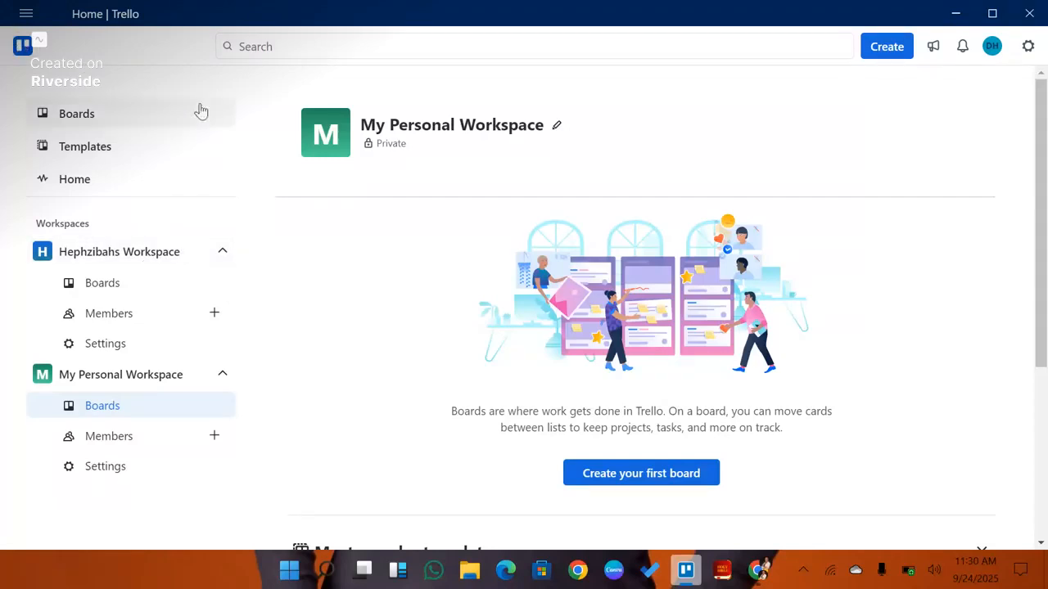
Step: Return to the boards page of Hephzibahs Workspace
{"action": "left_click", "coordinate": [161, 256]}
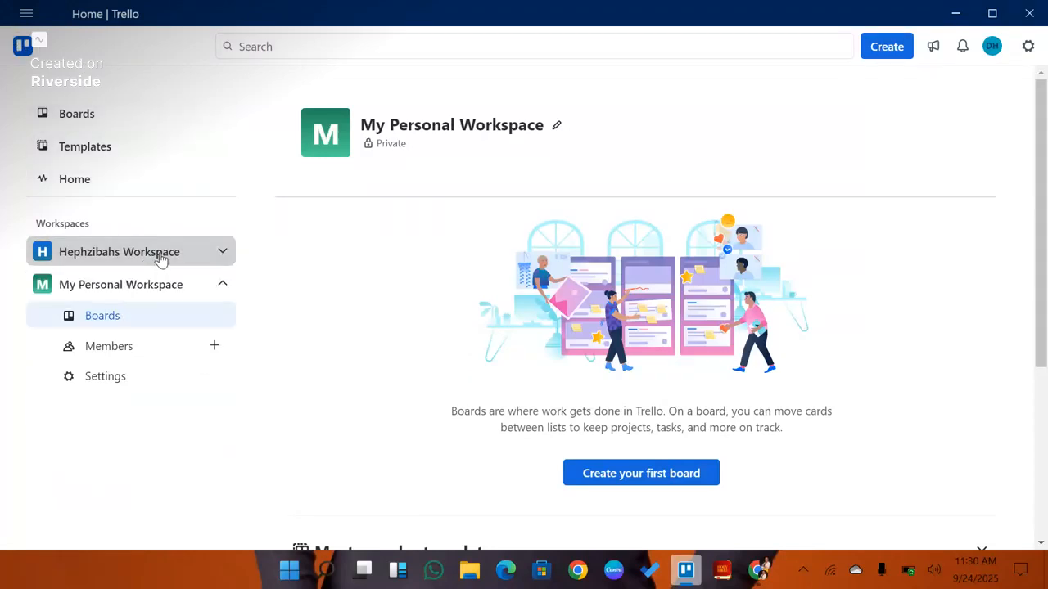
{"action": "left_click", "coordinate": [163, 256]}
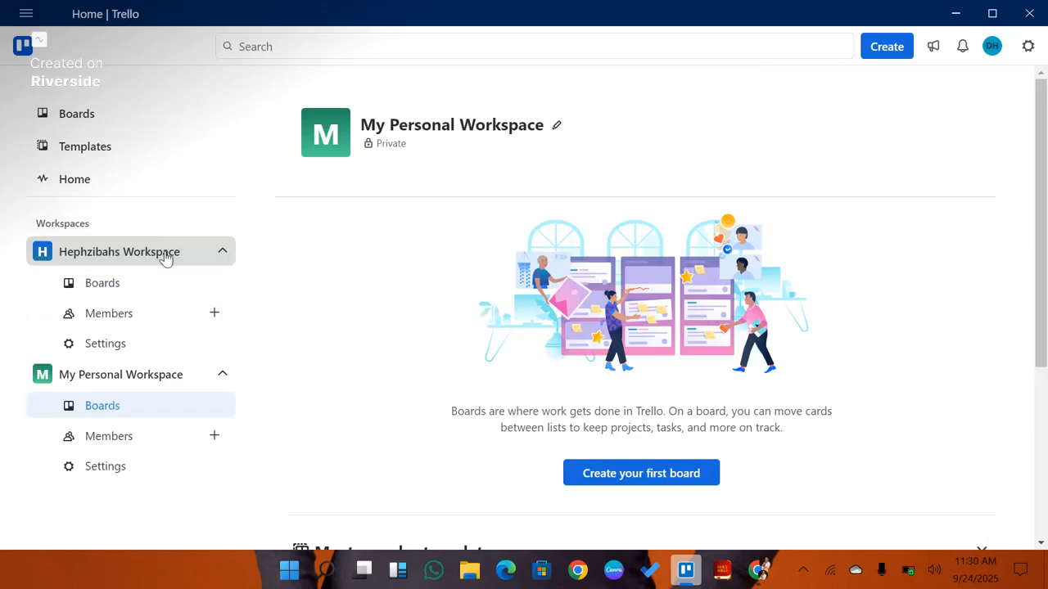
{"action": "left_click", "coordinate": [150, 283]}
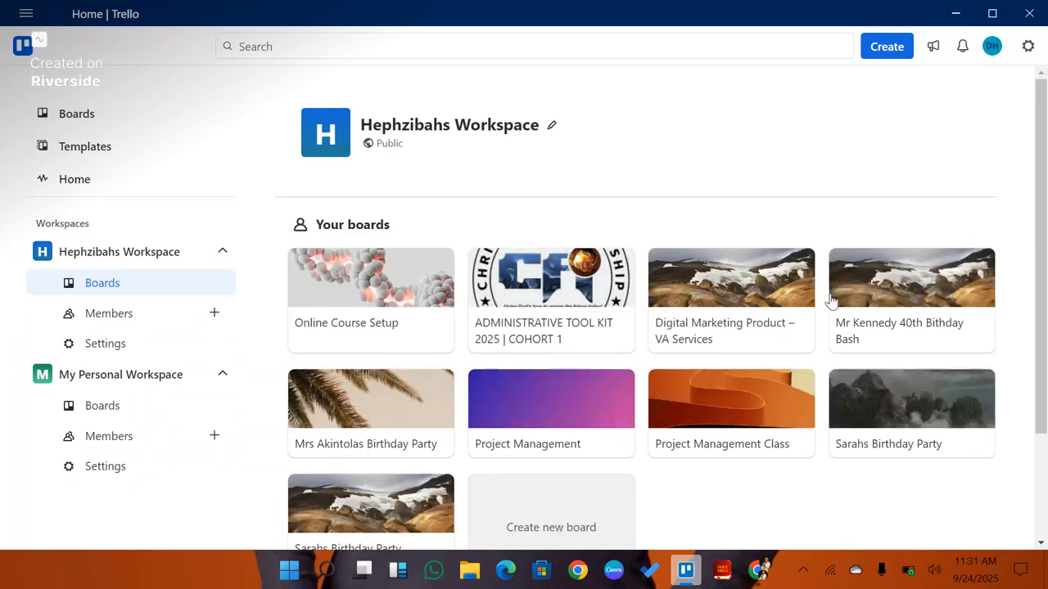
Step: Review the members of Hephzibahs Workspace and the invite-members dialog
{"action": "left_click", "coordinate": [127, 319]}
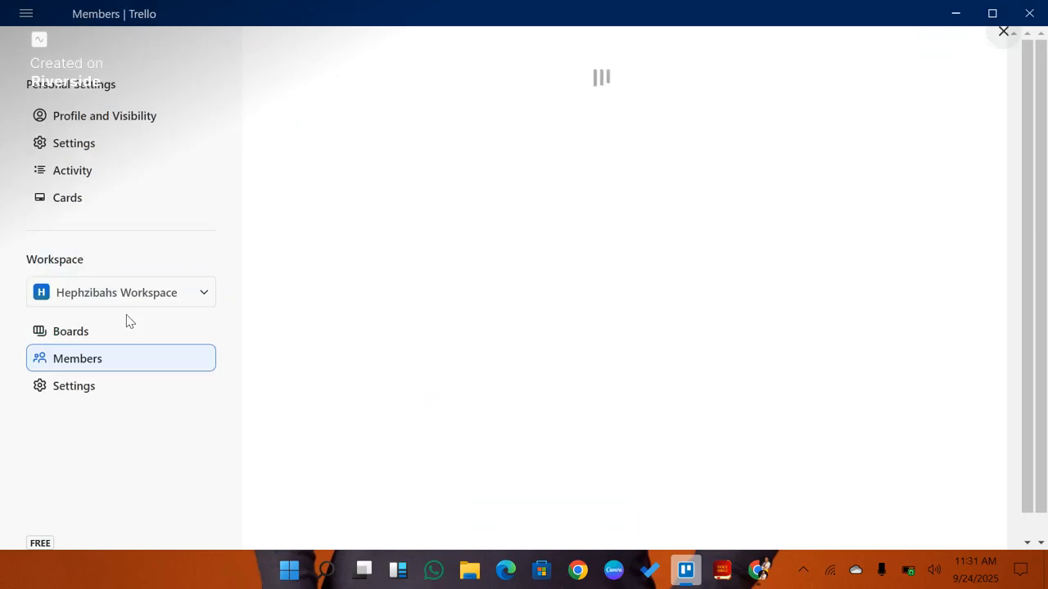
{"action": "scroll", "coordinate": [378, 418], "scroll_direction": "down", "scroll_amount": 2}
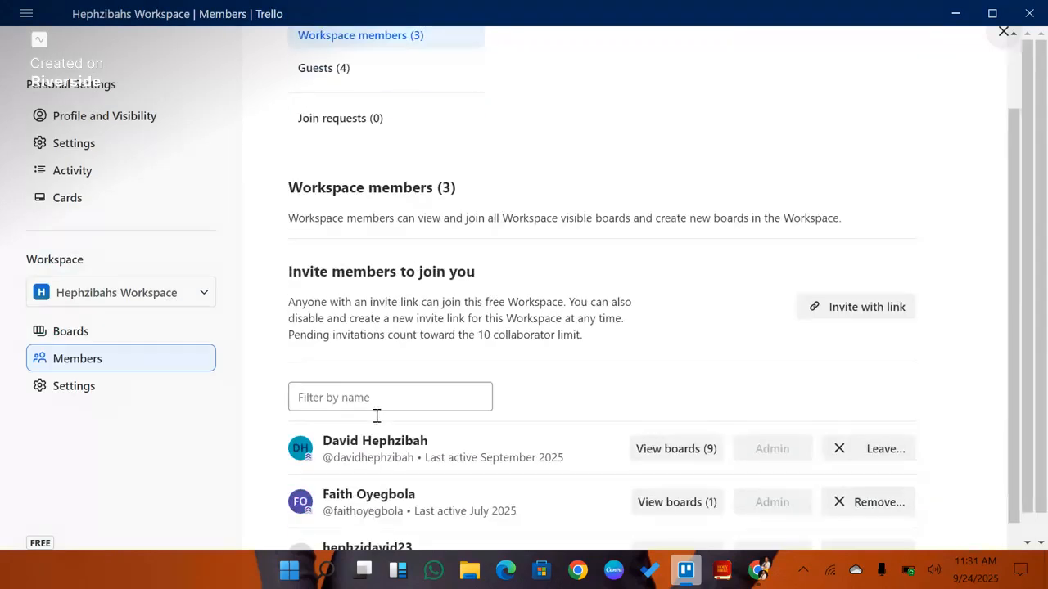
{"action": "scroll", "coordinate": [377, 421], "scroll_direction": "down", "scroll_amount": 1}
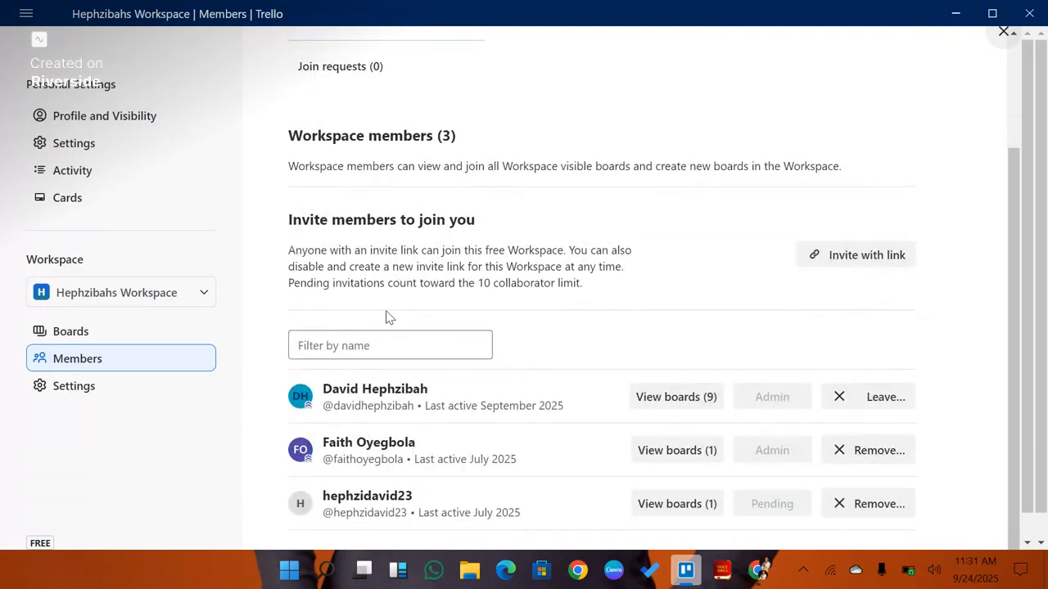
{"action": "scroll", "coordinate": [386, 313], "scroll_direction": "up", "scroll_amount": 3}
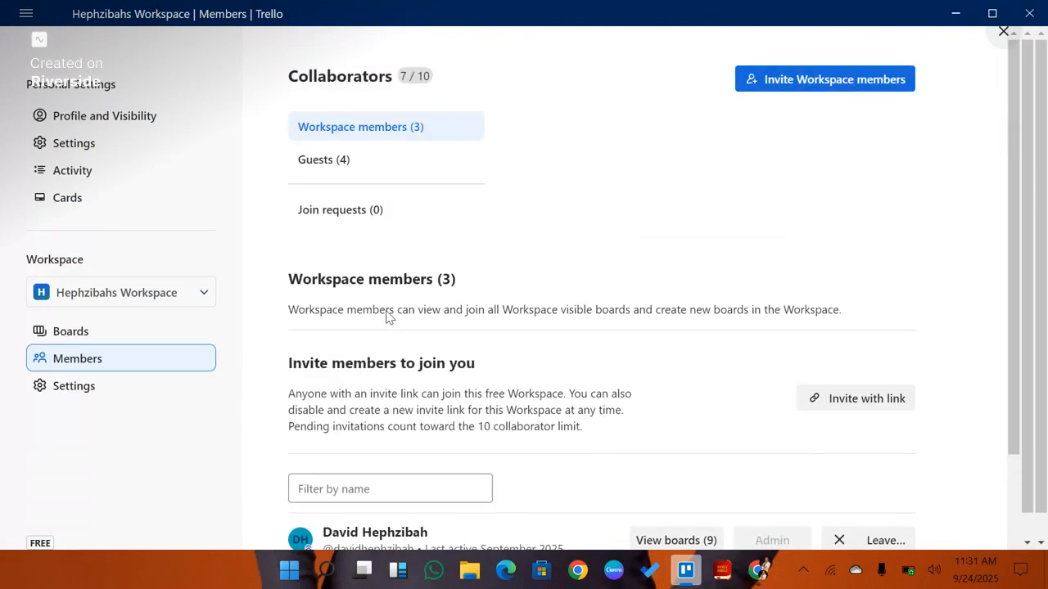
{"action": "left_click", "coordinate": [846, 82]}
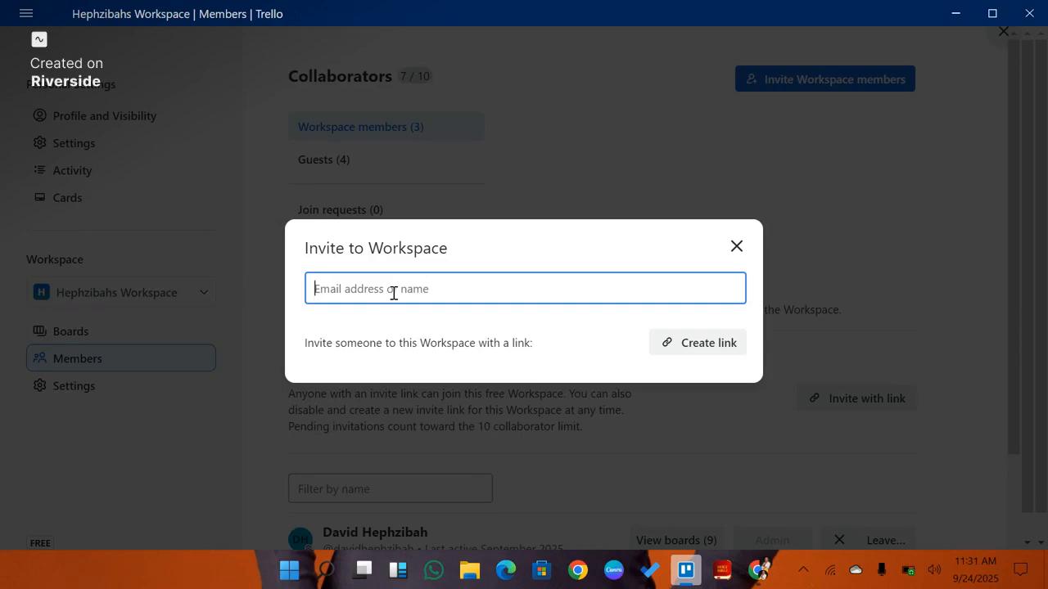
{"action": "left_click", "coordinate": [737, 248]}
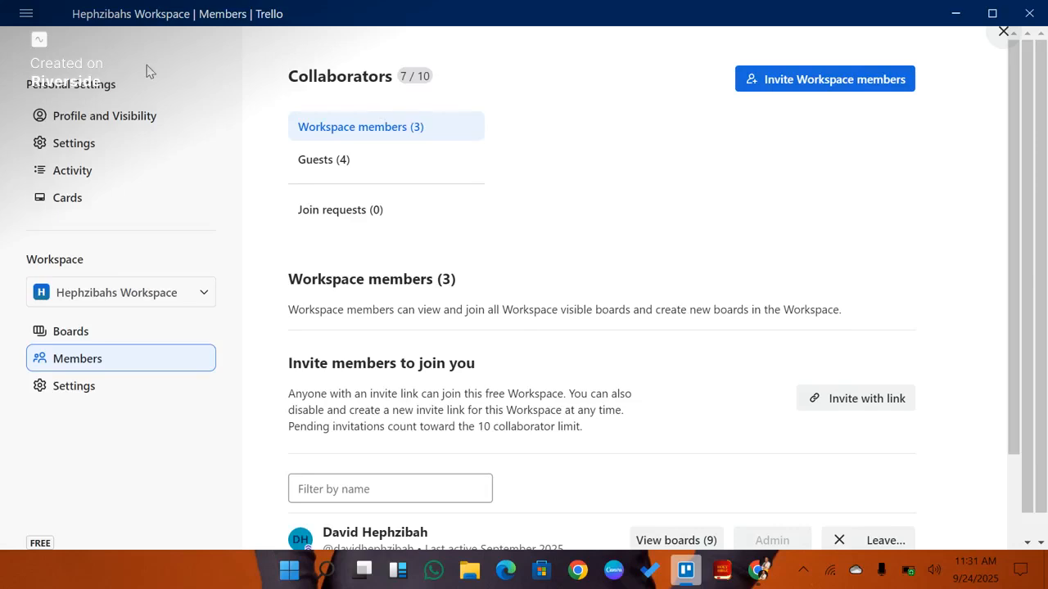
Step: Open the Hephzibahs Workspace boards listing through the workspace switcher and browse it
{"action": "left_click", "coordinate": [139, 300]}
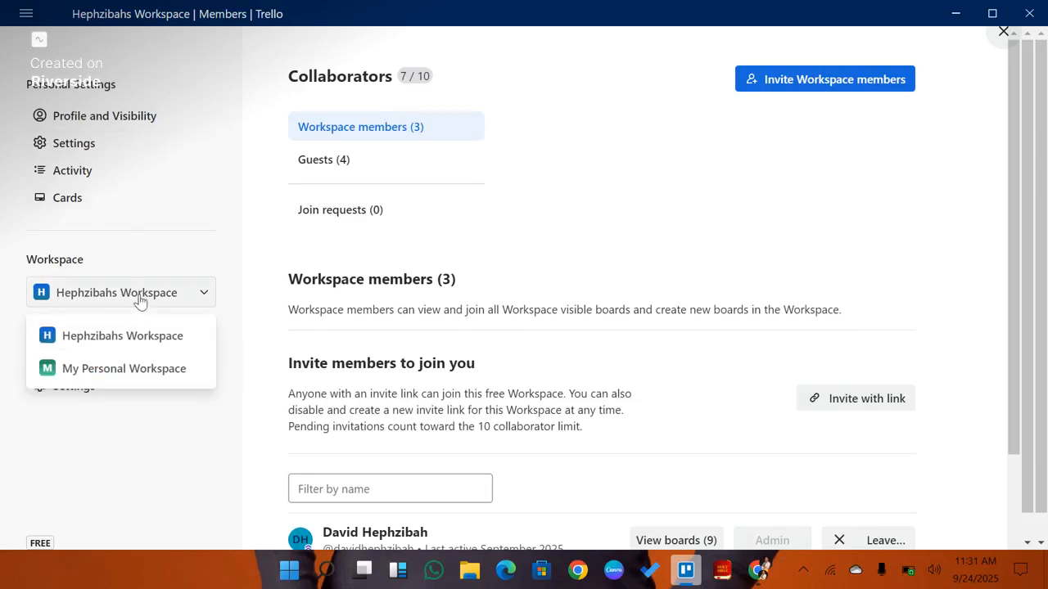
{"action": "left_click", "coordinate": [139, 339]}
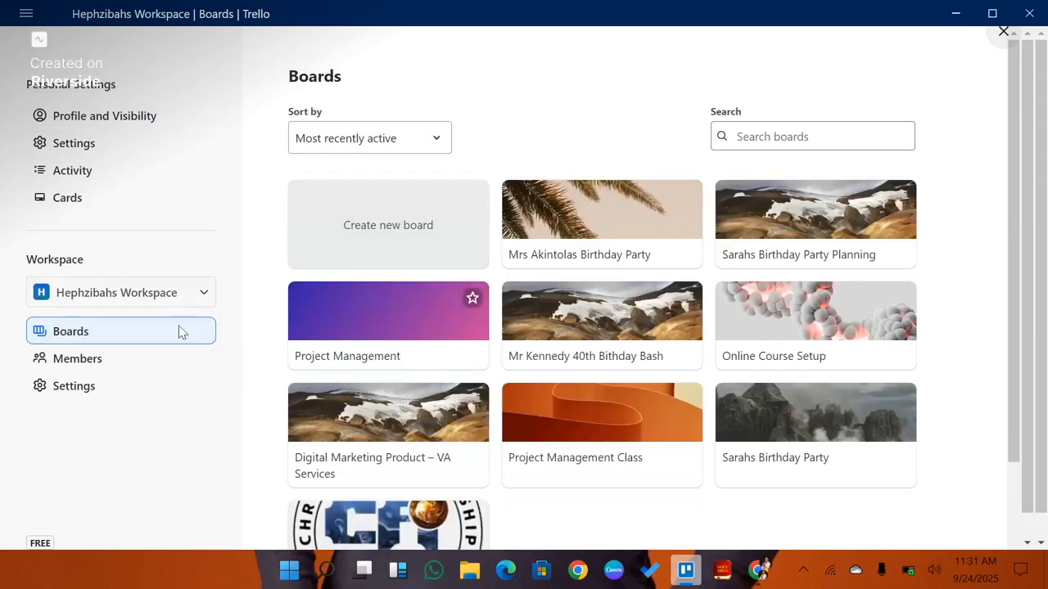
{"action": "scroll", "coordinate": [562, 362], "scroll_direction": "down", "scroll_amount": 2}
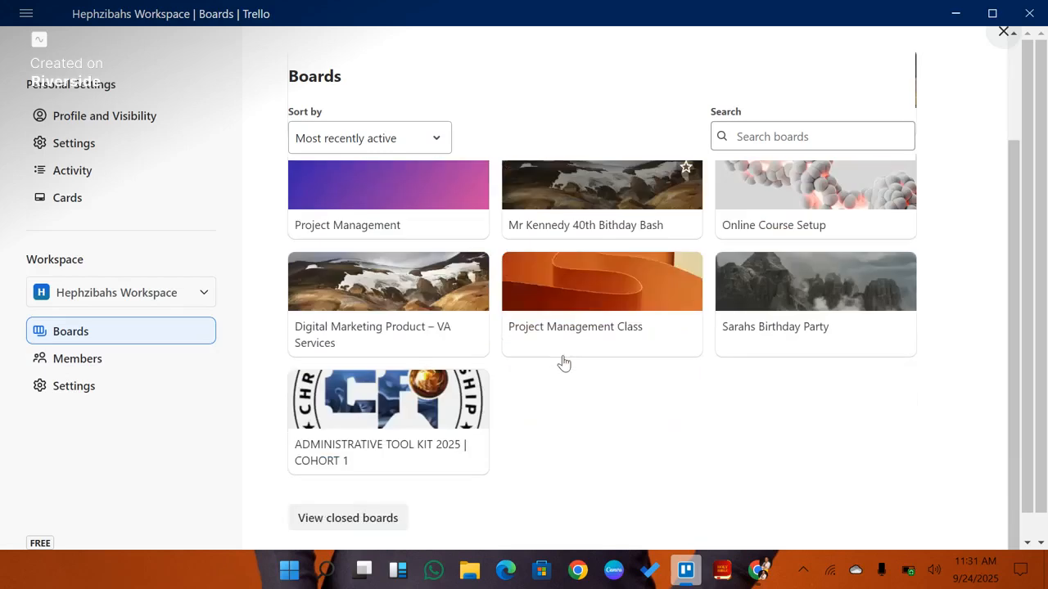
{"action": "scroll", "coordinate": [561, 363], "scroll_direction": "up", "scroll_amount": 2}
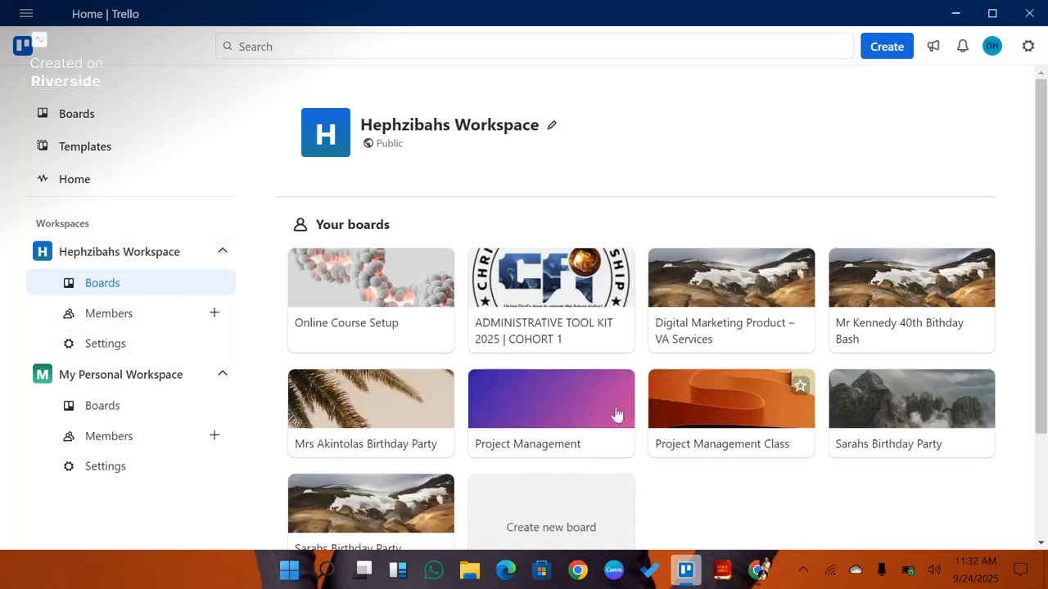
Step: Open the boards page of My Personal Workspace
{"action": "scroll", "coordinate": [575, 379], "scroll_direction": "down", "scroll_amount": 3}
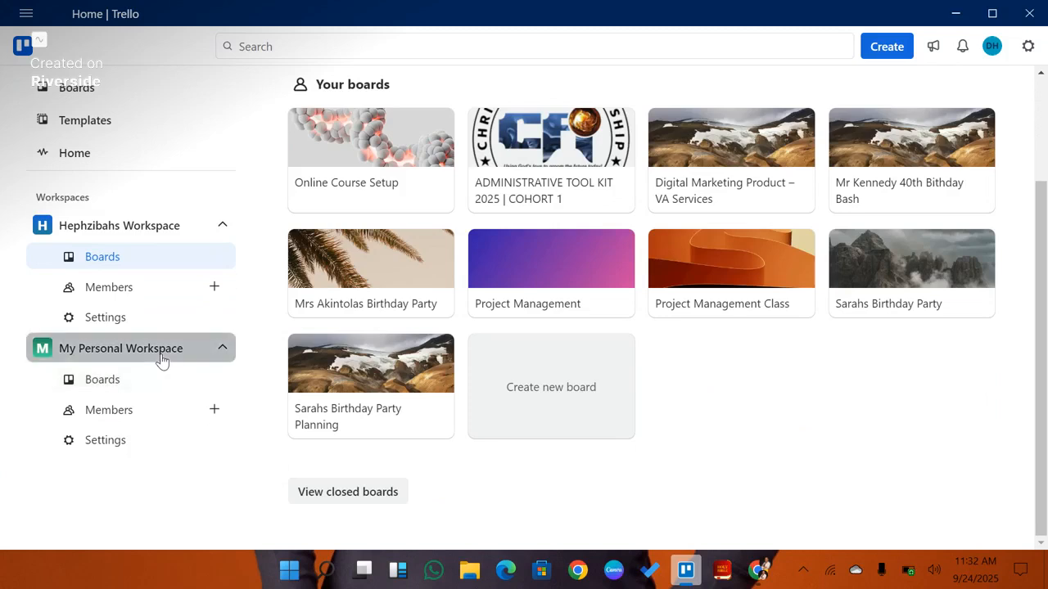
{"action": "left_click", "coordinate": [161, 360]}
{"action": "left_click", "coordinate": [161, 360]}
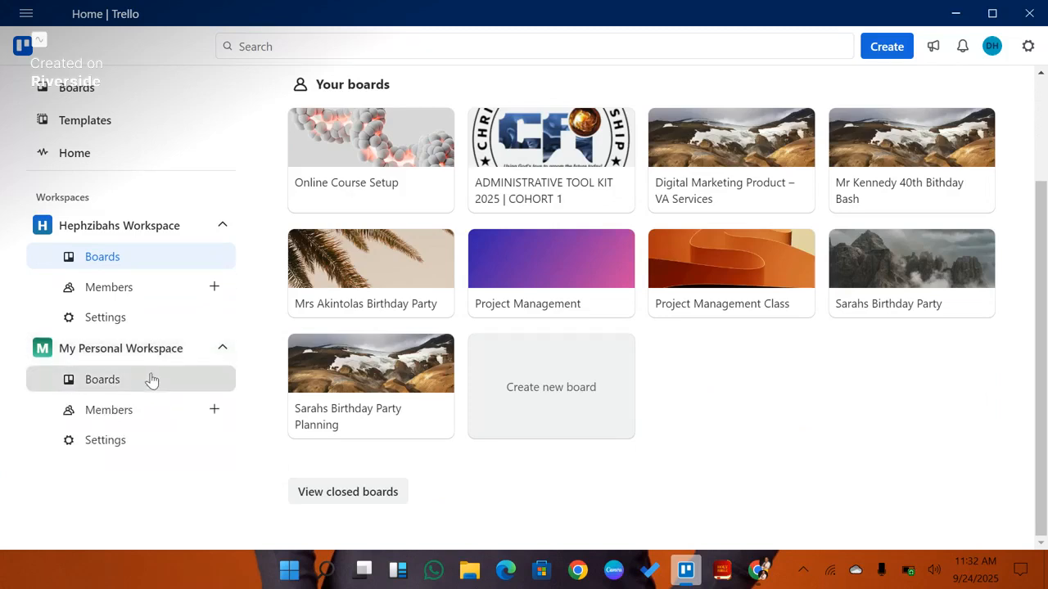
{"action": "left_click", "coordinate": [149, 382]}
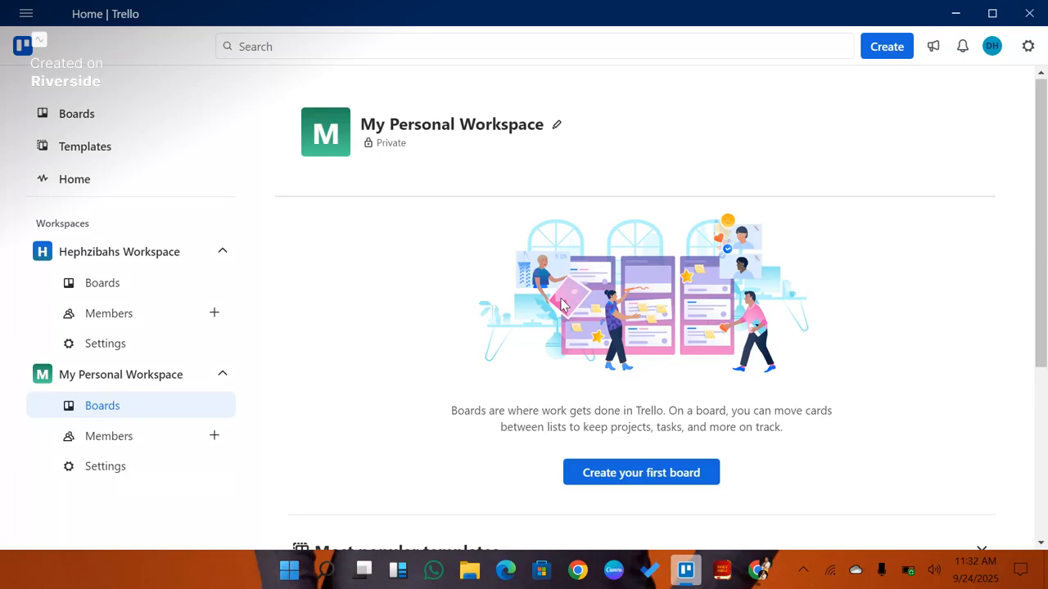
Step: Start creating the first board and title it My 25th Birthday Party
{"action": "left_click", "coordinate": [642, 482]}
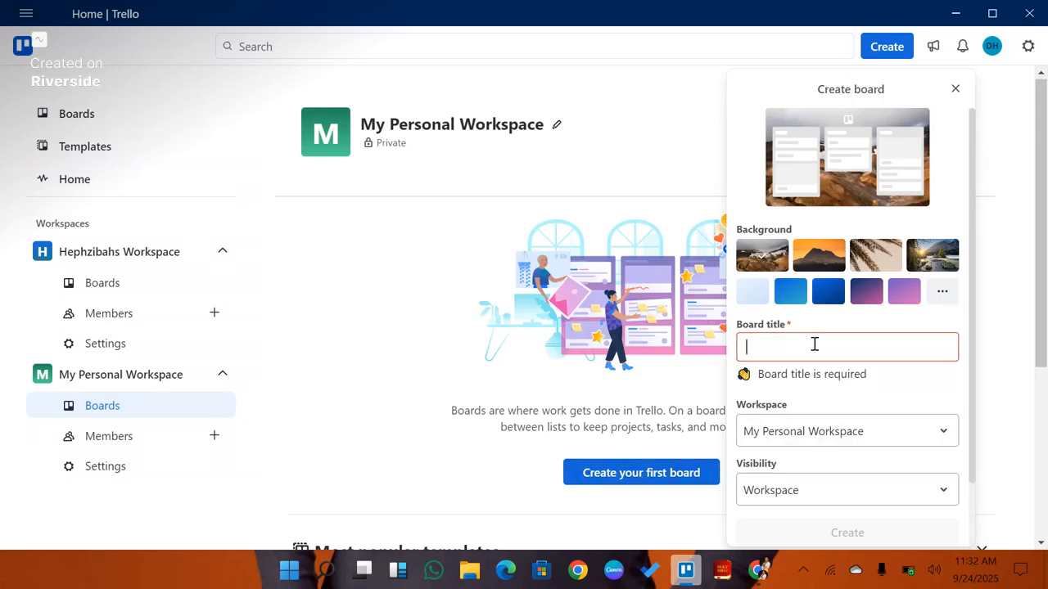
{"action": "type", "text": "My"}
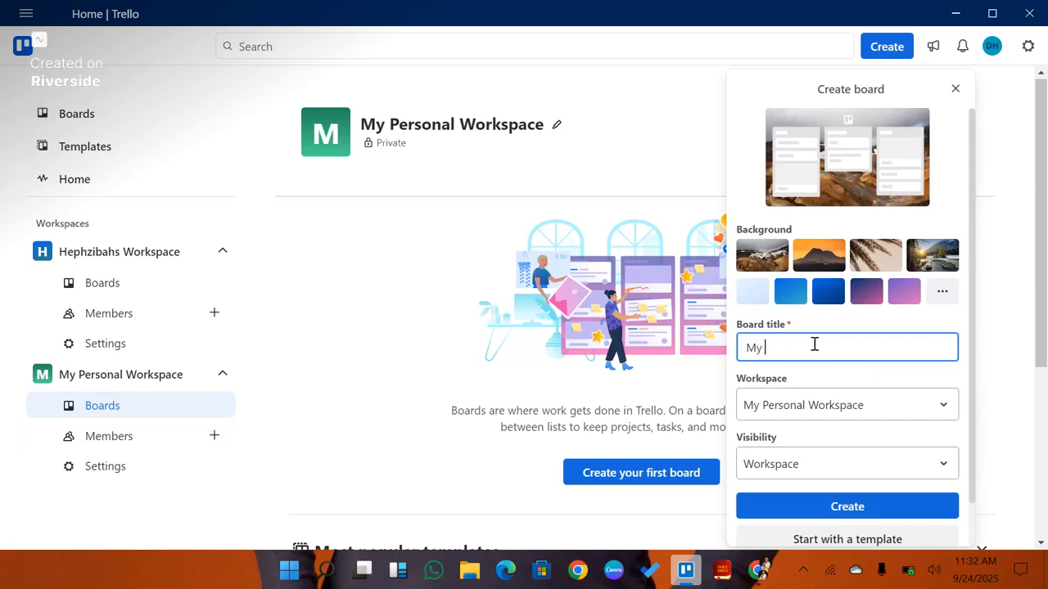
{"action": "type", "text": " @"}
{"action": "key", "text": "BackSpace"}
{"action": "type", "text": "25th B"}
{"action": "type", "text": "ithday"}
{"action": "key", "text": "BackSpace"}
{"action": "key", "text": "BackSpace"}
{"action": "key", "text": "BackSpace"}
{"action": "key", "text": "BackSpace"}
{"action": "key", "text": "BackSpace"}
{"action": "key", "text": "BackSpace"}
{"action": "key", "text": "BackSpace"}
{"action": "type", "text": "irthday Party"}
Step: Keep the board in My Personal Workspace, set its visibility to Private, and create it
{"action": "left_click", "coordinate": [799, 413]}
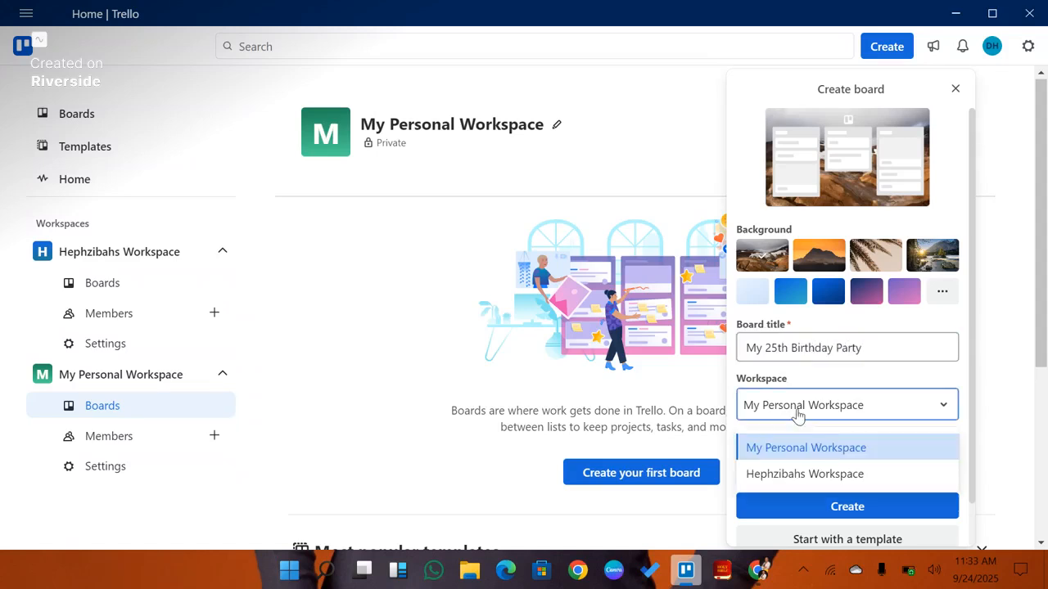
{"action": "left_click", "coordinate": [773, 449]}
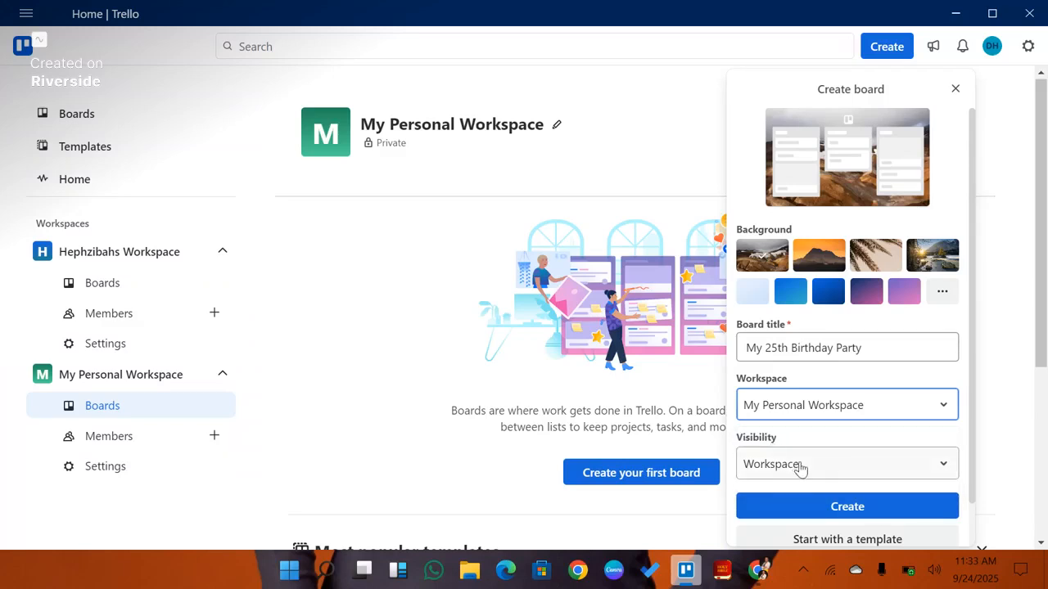
{"action": "left_click", "coordinate": [800, 468]}
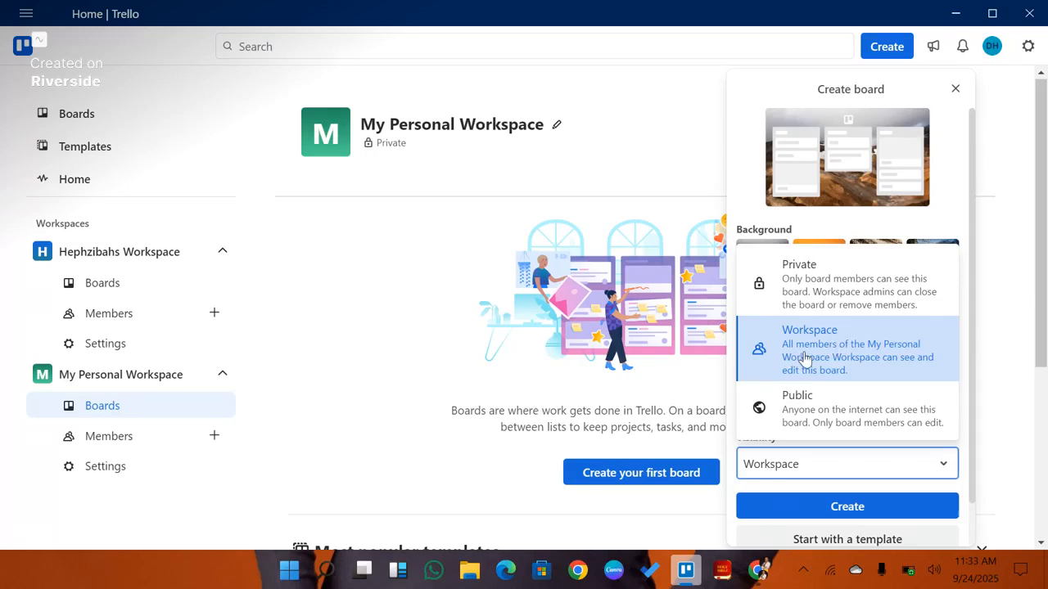
{"action": "left_click", "coordinate": [868, 284]}
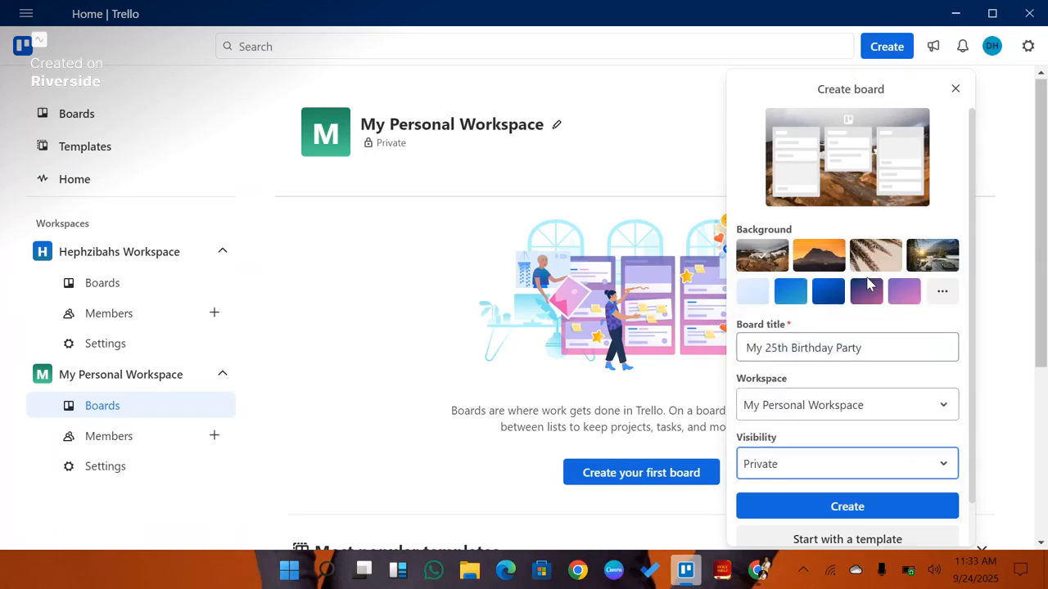
{"action": "left_click", "coordinate": [782, 468]}
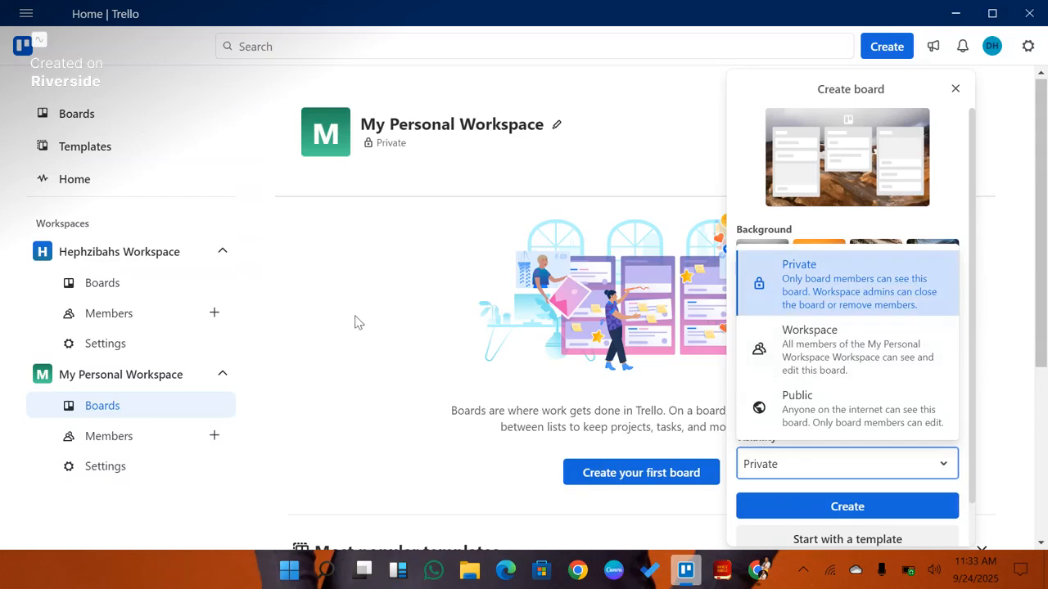
{"action": "left_click", "coordinate": [849, 299]}
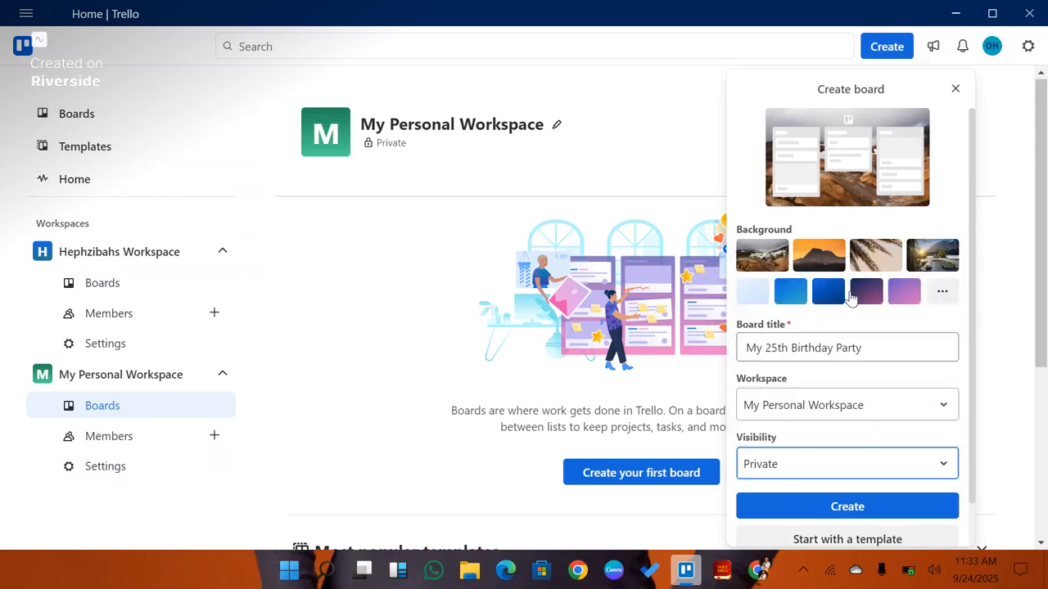
{"action": "left_click", "coordinate": [813, 507]}
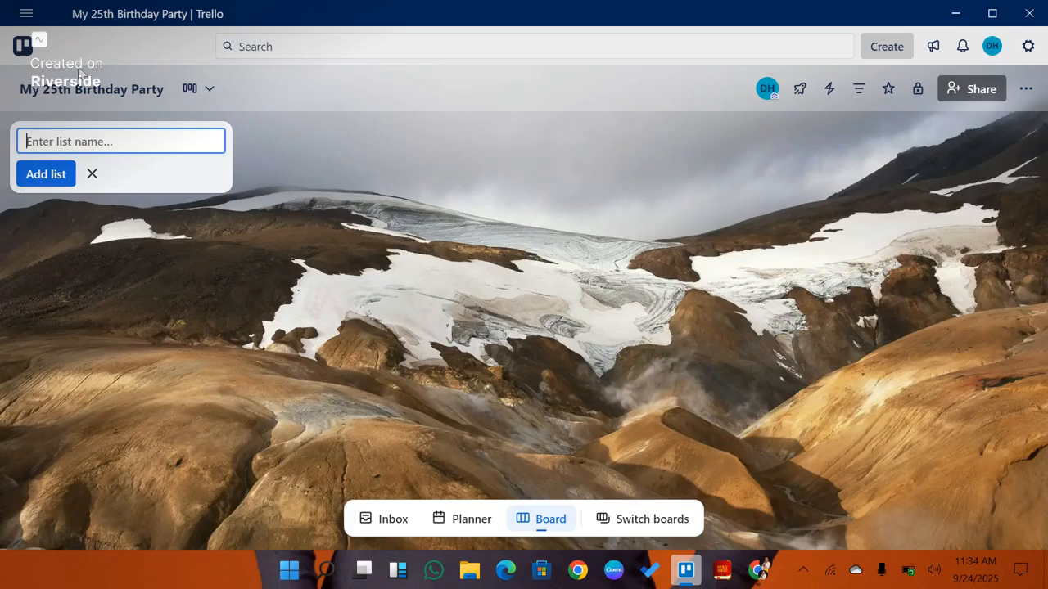
Step: Add a list named To do to the board
{"action": "left_click", "coordinate": [59, 176]}
{"action": "type", "text": "t"}
{"action": "key", "text": "BackSpace"}
{"action": "type", "text": "To do"}
{"action": "left_click", "coordinate": [38, 178]}
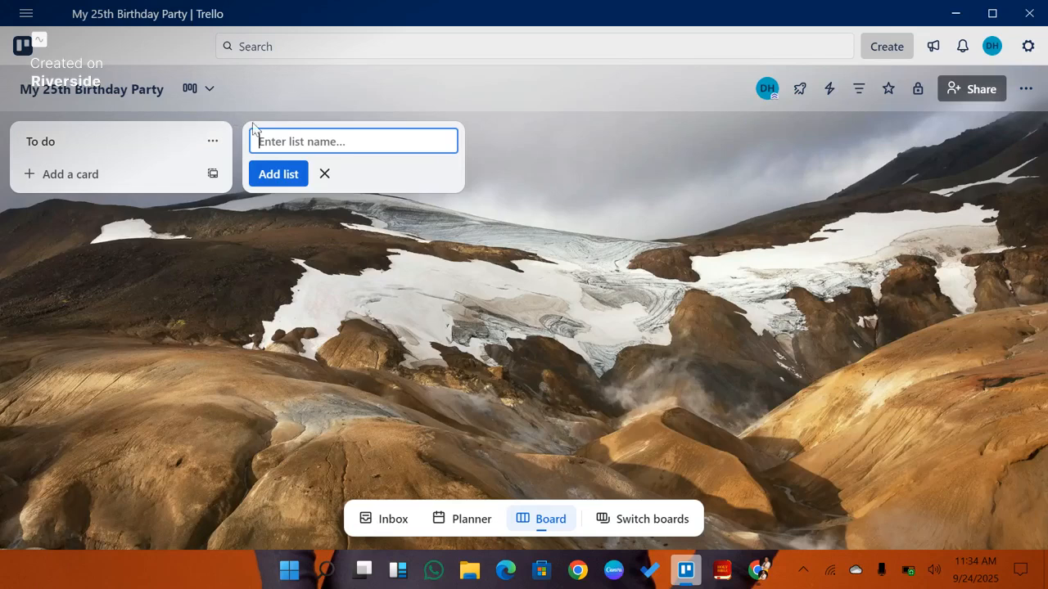
Step: Add a second list named Doing
{"action": "type", "text": "Doing"}
{"action": "key", "text": "Return"}
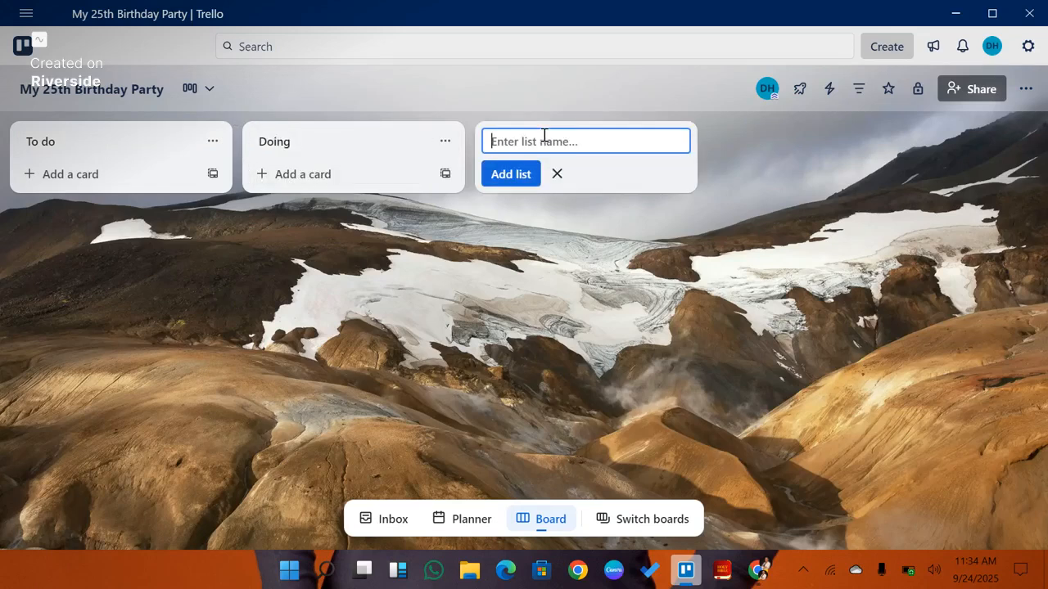
Step: Add a third list named Done and close the new-list entry
{"action": "type", "text": "Done"}
{"action": "left_click", "coordinate": [388, 145]}
{"action": "left_click", "coordinate": [535, 149]}
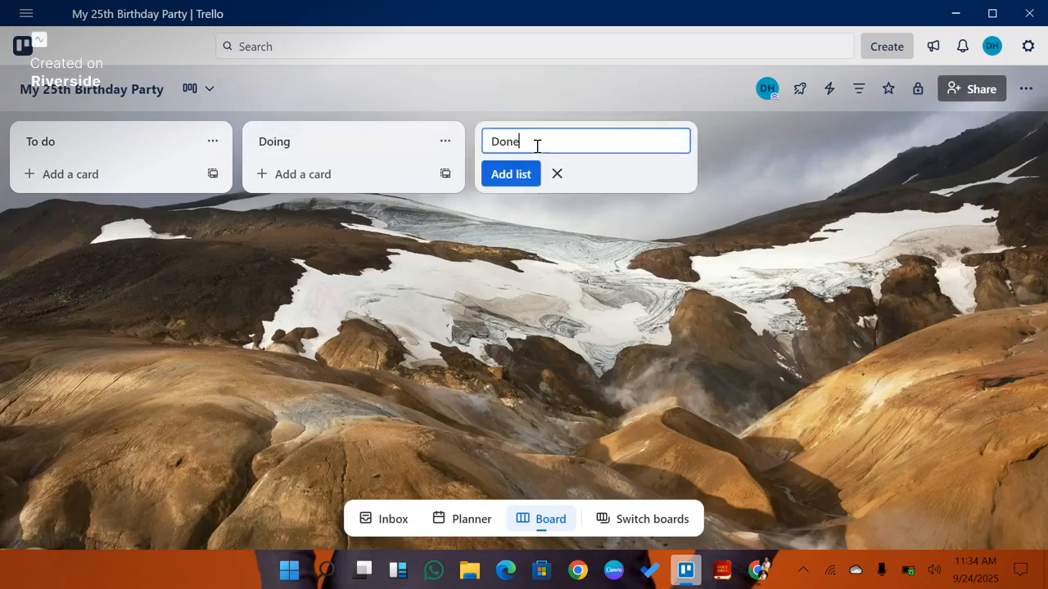
{"action": "left_click", "coordinate": [516, 174]}
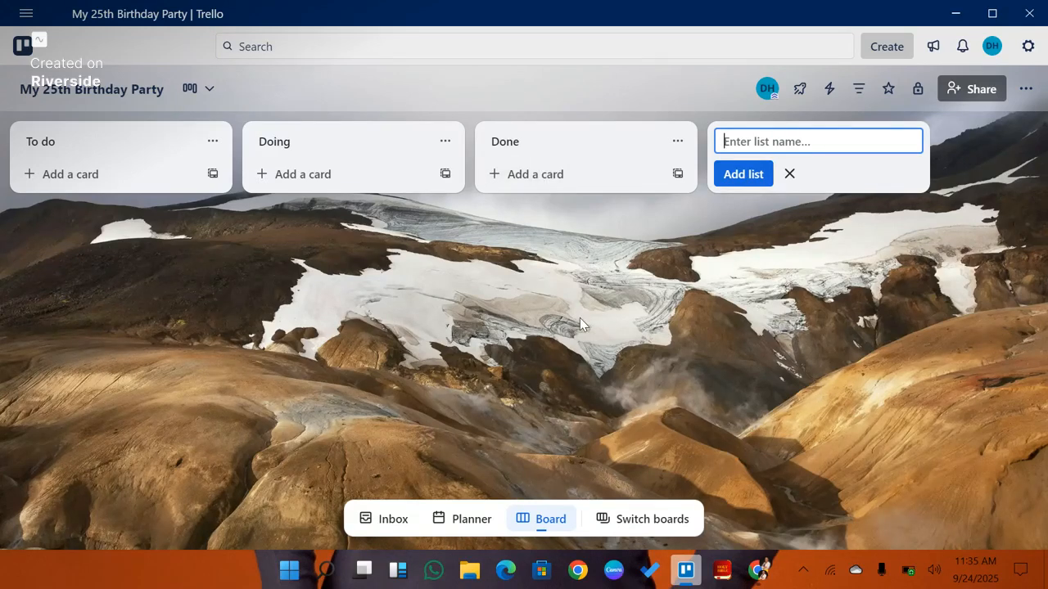
{"action": "left_click", "coordinate": [790, 175]}
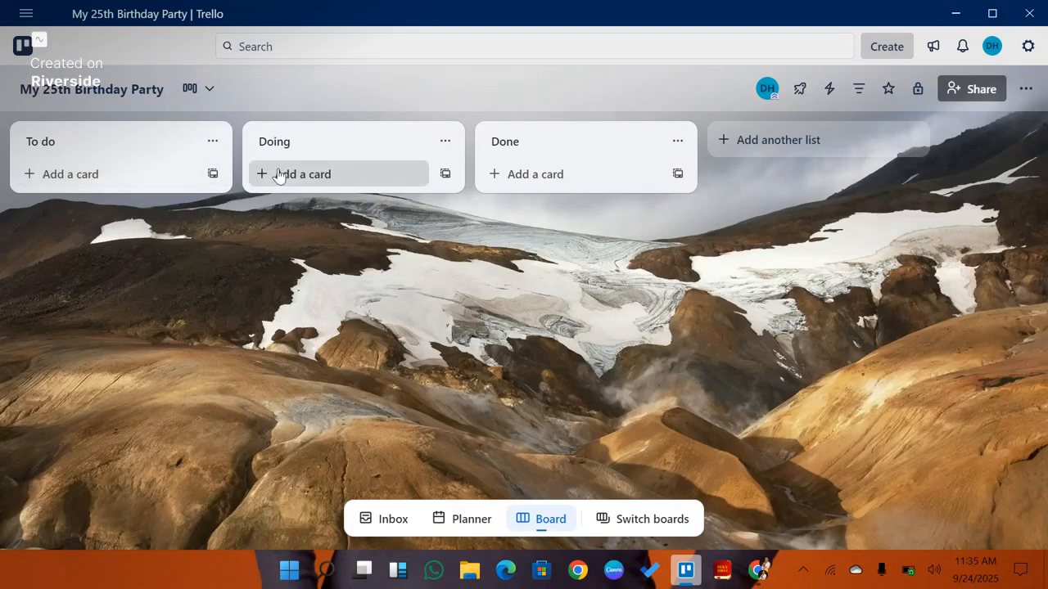
Step: Add a card titled Book a Venue to the To do list
{"action": "left_click", "coordinate": [140, 177]}
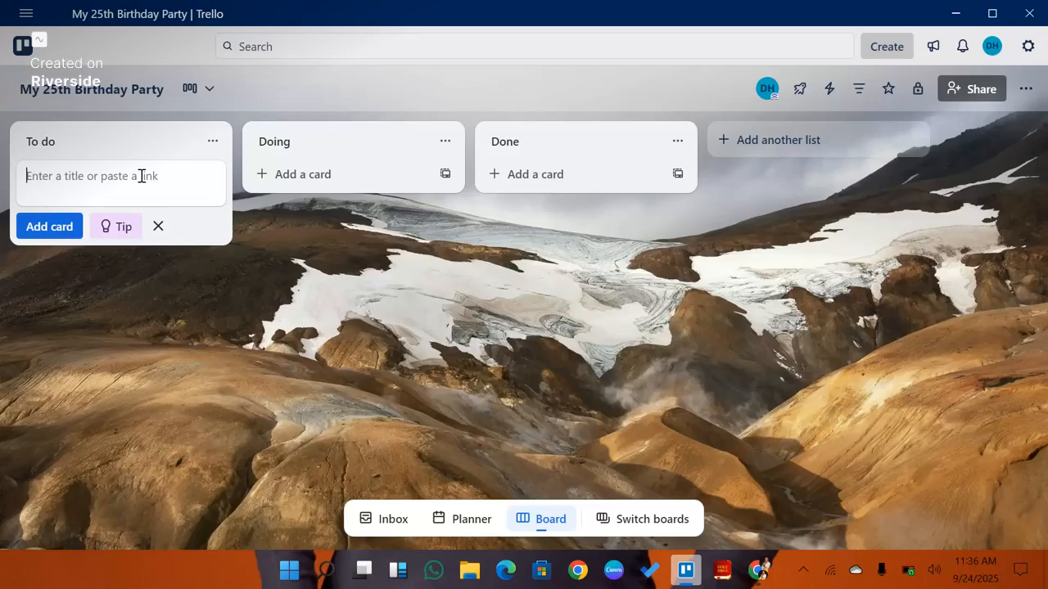
{"action": "type", "text": "Book a Venue"}
{"action": "key", "text": "Return"}
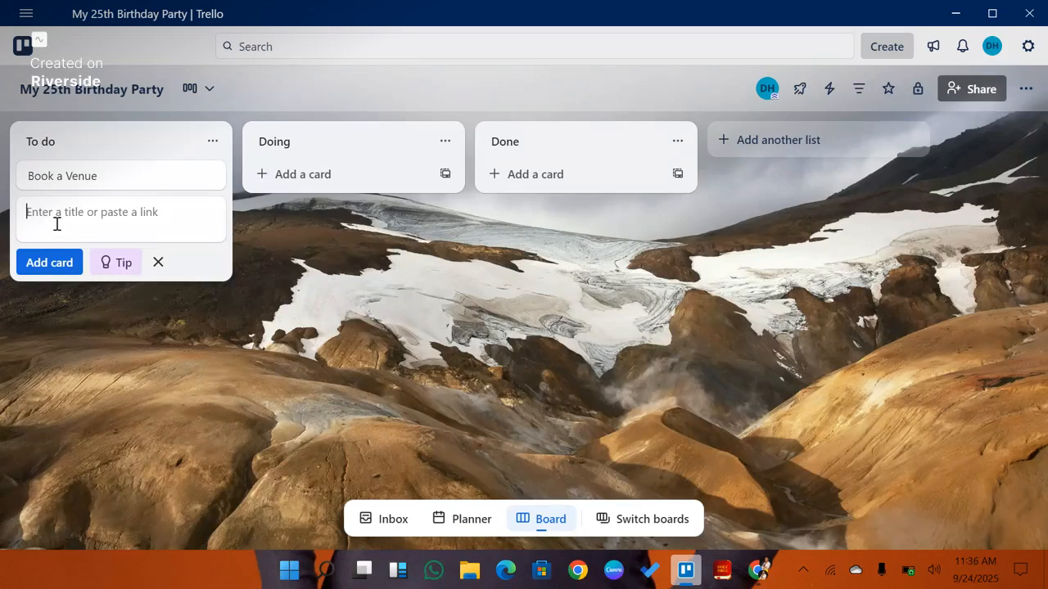
Step: Add cards titled Buy a birthday cake and Order decorations to the To do list
{"action": "type", "text": "Buy a birthday cake"}
{"action": "key", "text": "Return"}
{"action": "type", "text": "Order "}
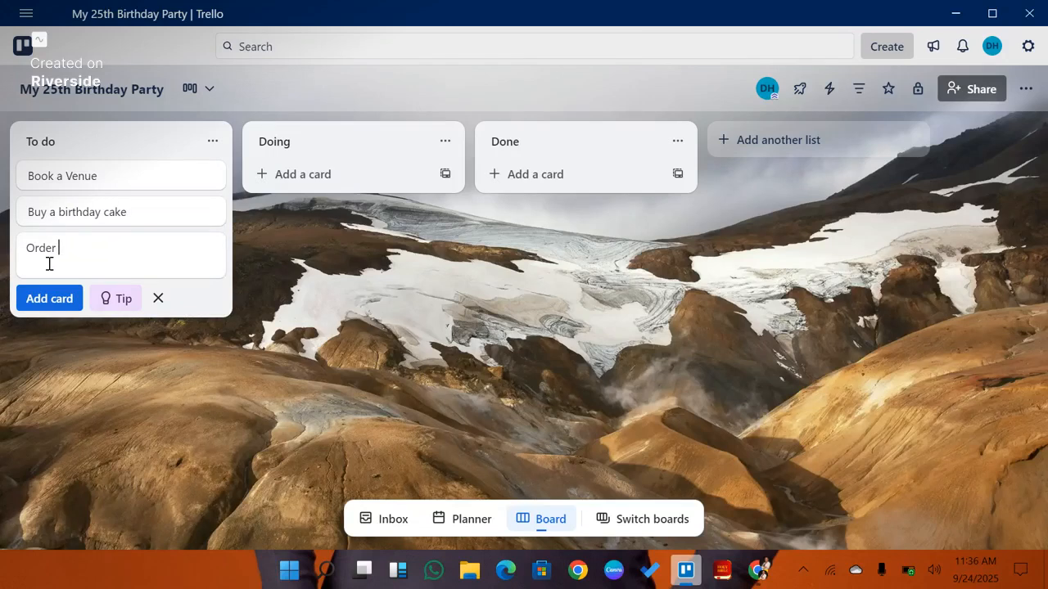
{"action": "type", "text": "decorations"}
{"action": "left_click", "coordinate": [46, 300]}
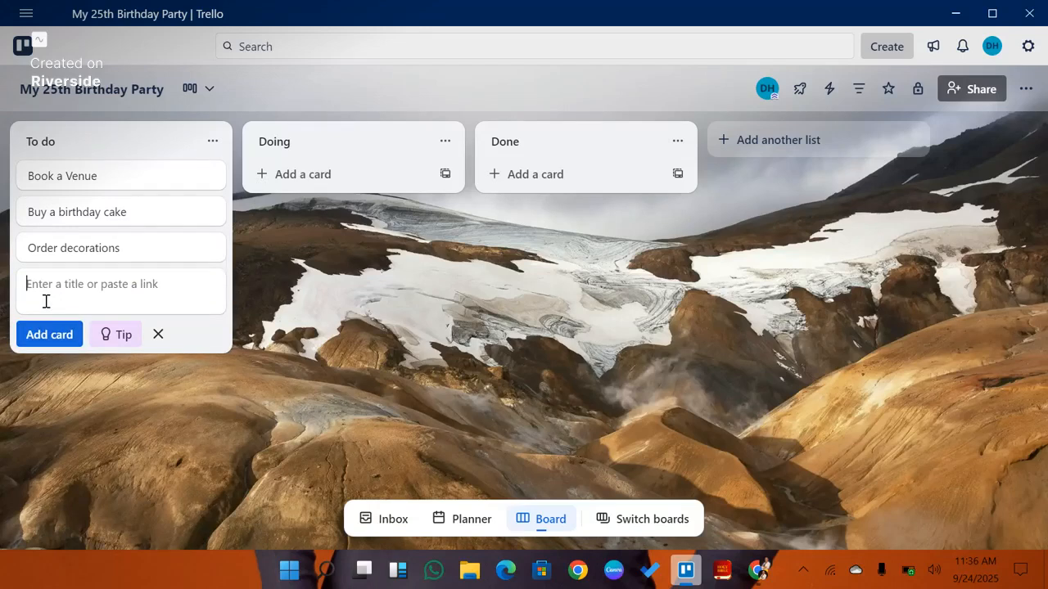
Step: Add a card titled Get a birthday dress, correcting the misspelt word with the spelling suggestion
{"action": "type", "text": "Grt"}
{"action": "key", "text": "BackSpace"}
{"action": "key", "text": "BackSpace"}
{"action": "type", "text": "et a bithday"}
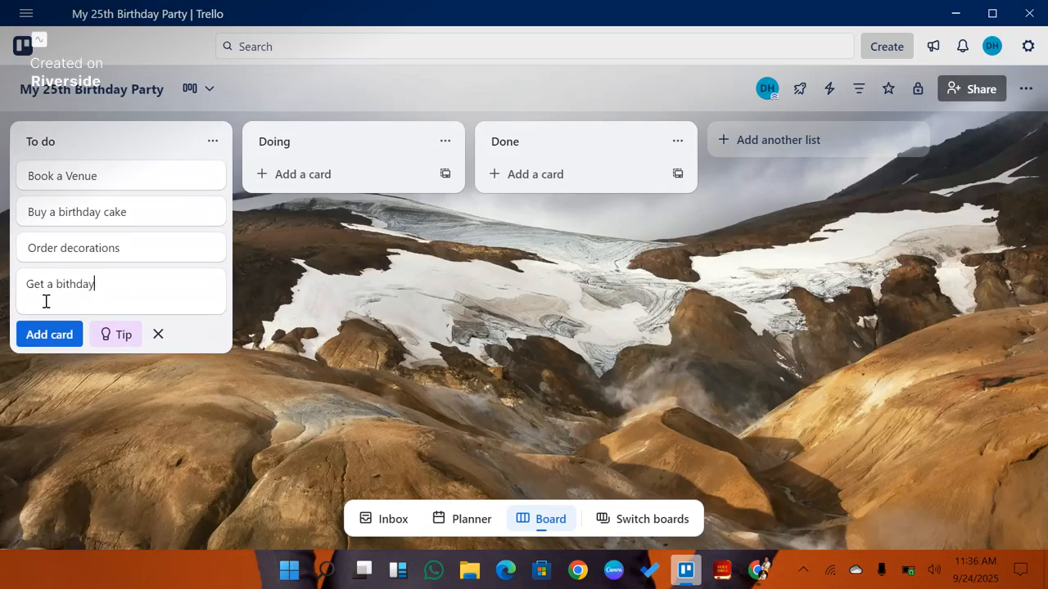
{"action": "type", "text": " dress"}
{"action": "right_click", "coordinate": [67, 282]}
{"action": "left_click", "coordinate": [117, 302]}
{"action": "key", "text": "Return"}
Step: Add cards titled Do a photoshoot and Send out Invitations to the To do list
{"action": "type", "text": "Do a ph"}
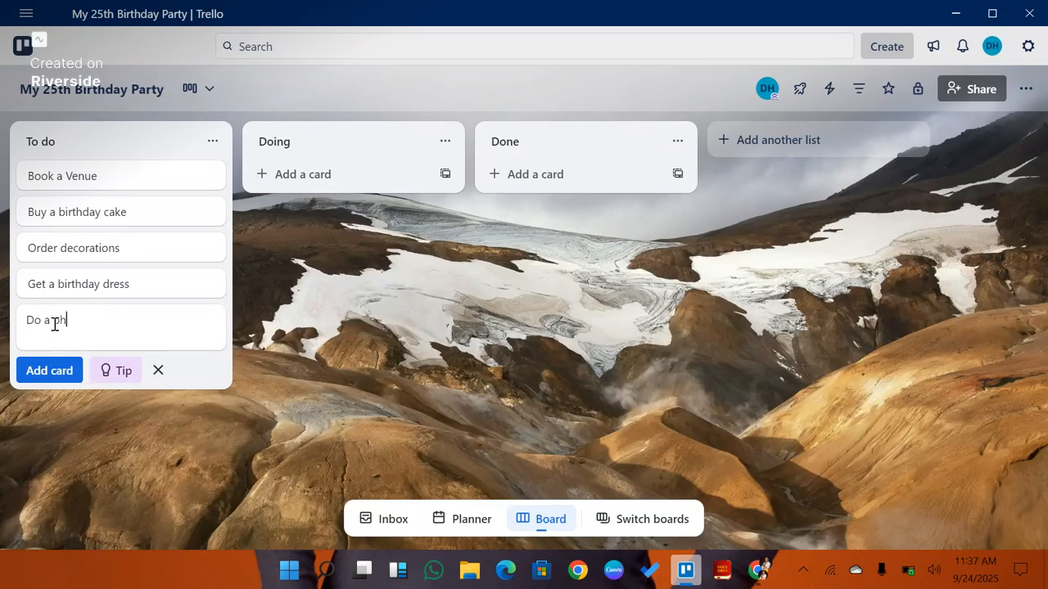
{"action": "type", "text": "otoshoot"}
{"action": "key", "text": "Return"}
{"action": "type", "text": "Sen"}
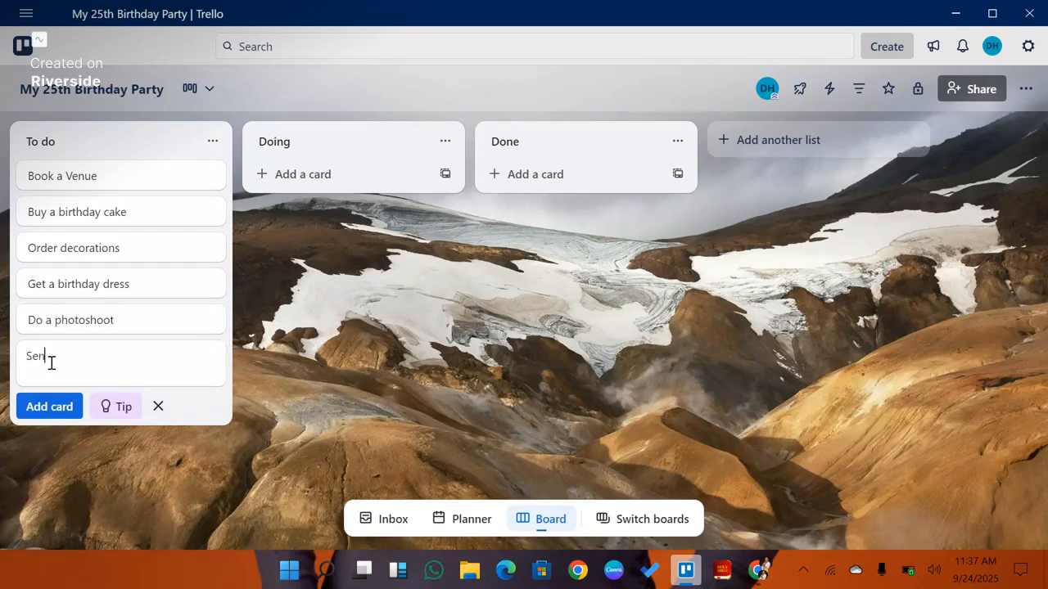
{"action": "type", "text": "d out Invitations"}
{"action": "left_click", "coordinate": [51, 409]}
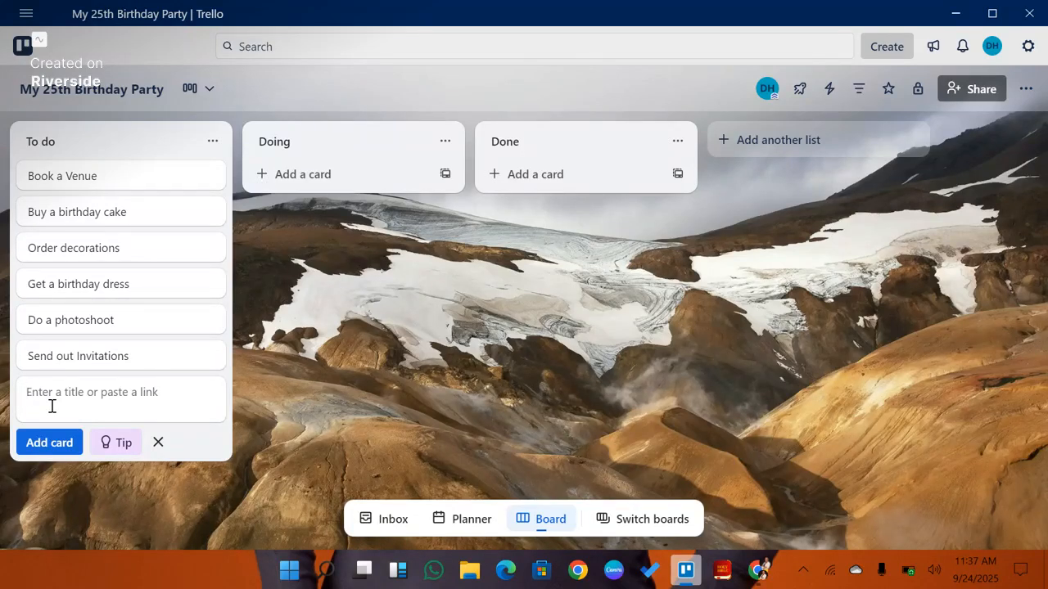
Step: Add a card titled Plan games and activities to the To do list
{"action": "type", "text": "Plan games and activities"}
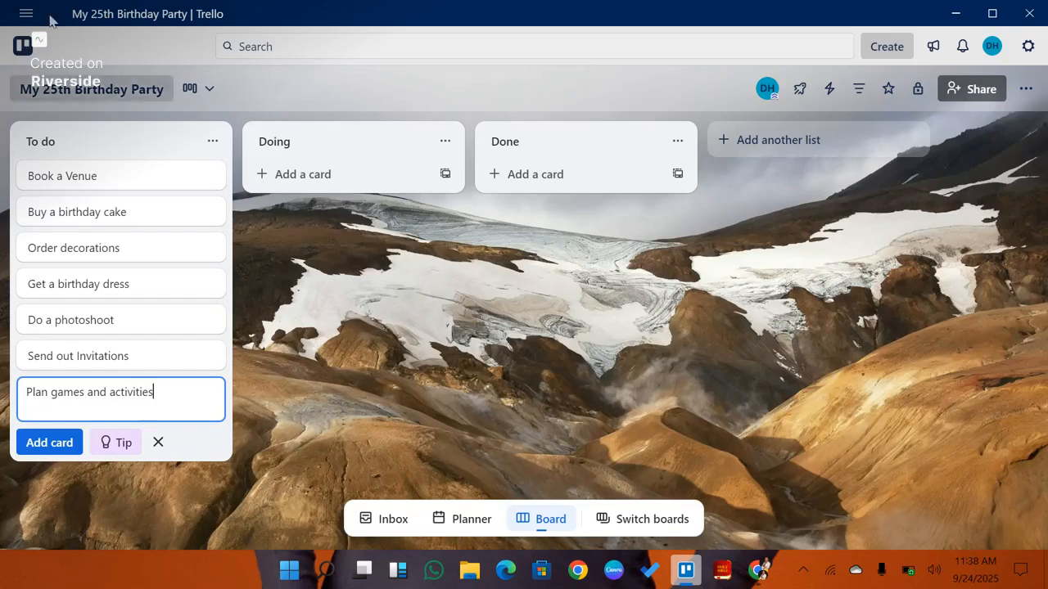
{"action": "left_click", "coordinate": [192, 412]}
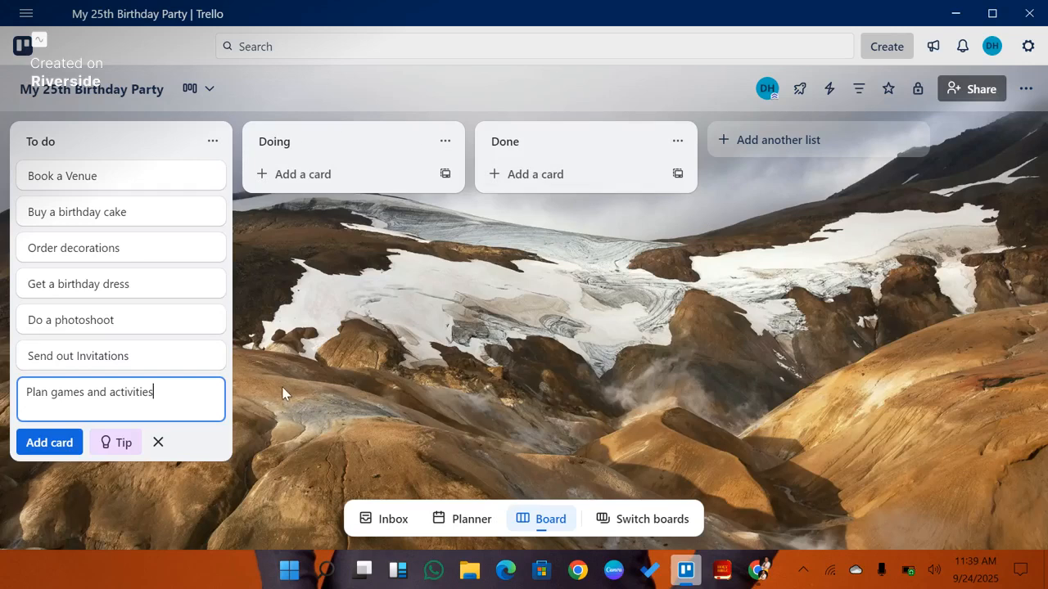
{"action": "left_click", "coordinate": [50, 441]}
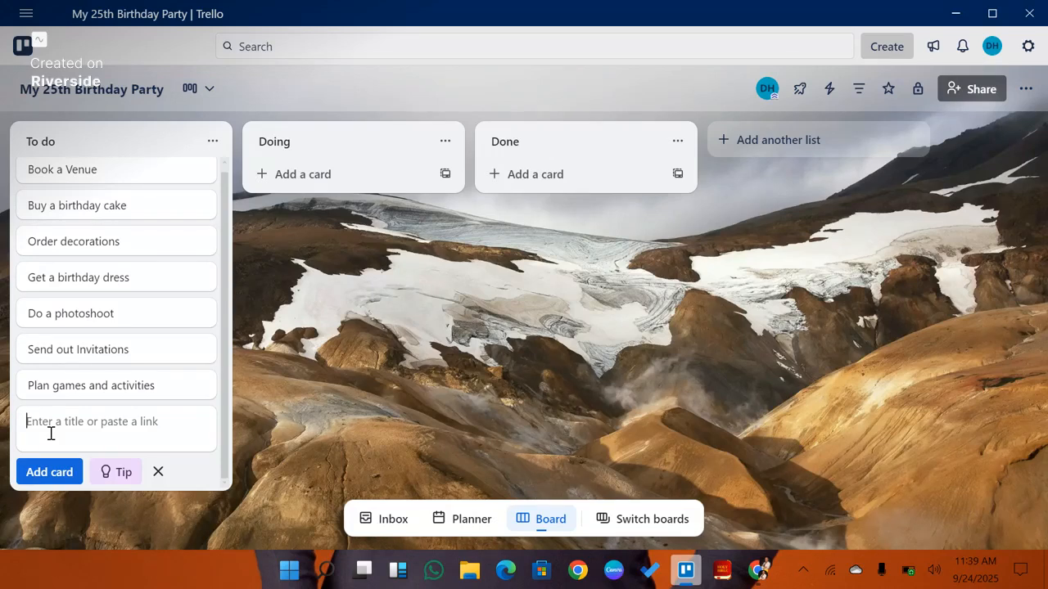
Step: Add a card titled Hire an event Planner and close the card entry
{"action": "type", "text": "Hire an event Planne"}
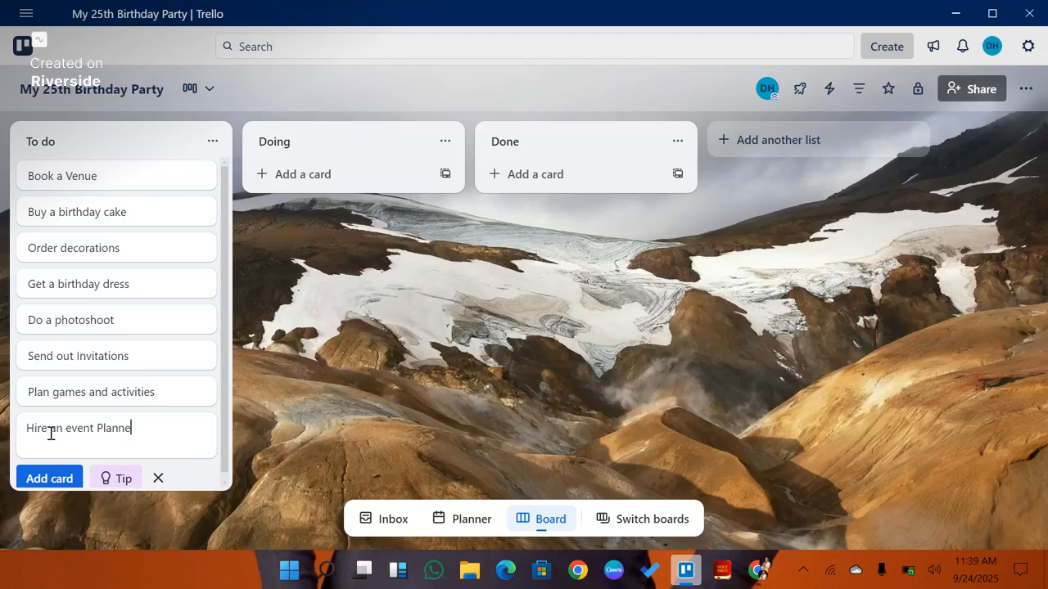
{"action": "type", "text": "r"}
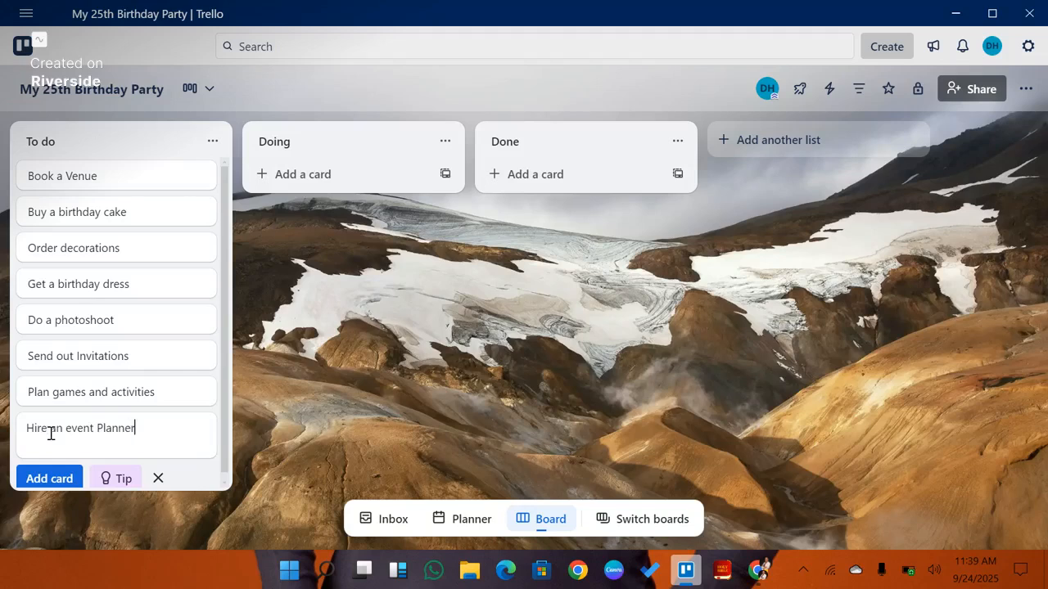
{"action": "left_click", "coordinate": [450, 295]}
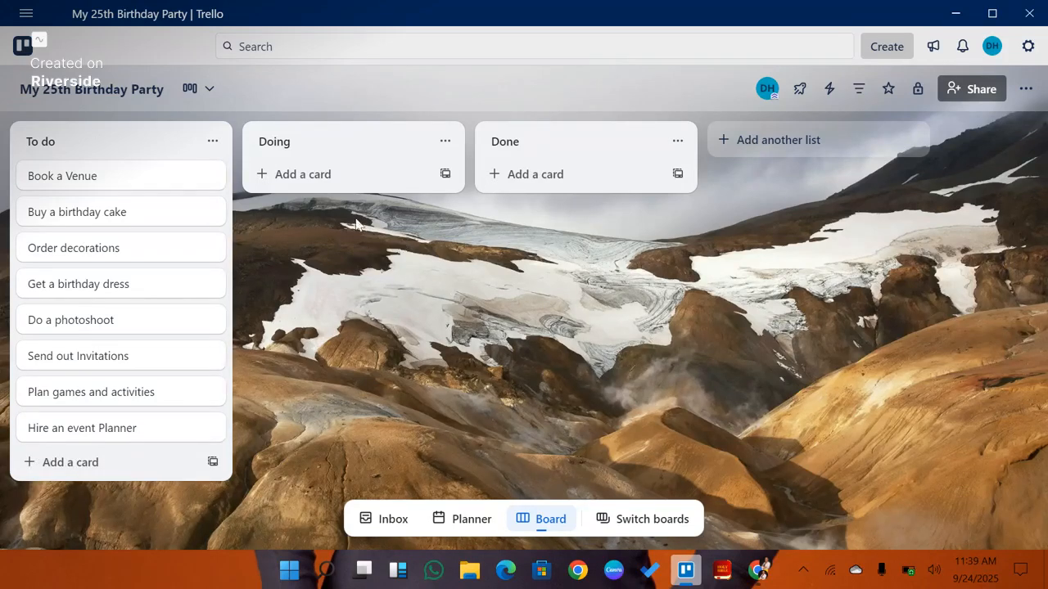
Step: Open the Book a Venue card and give the green label the title IMPORTANT
{"action": "left_click", "coordinate": [156, 188]}
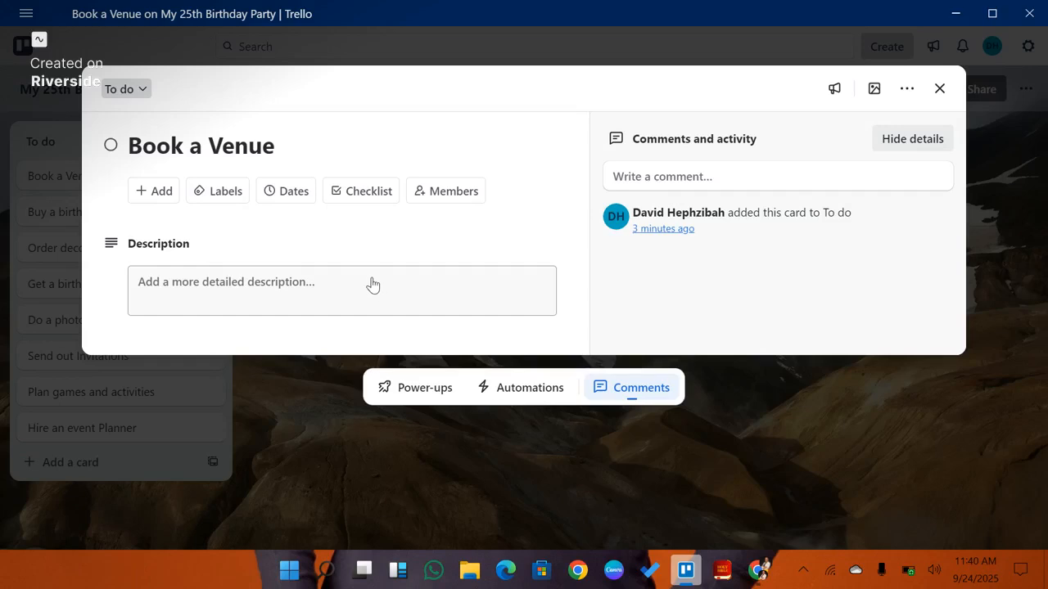
{"action": "left_click", "coordinate": [224, 200]}
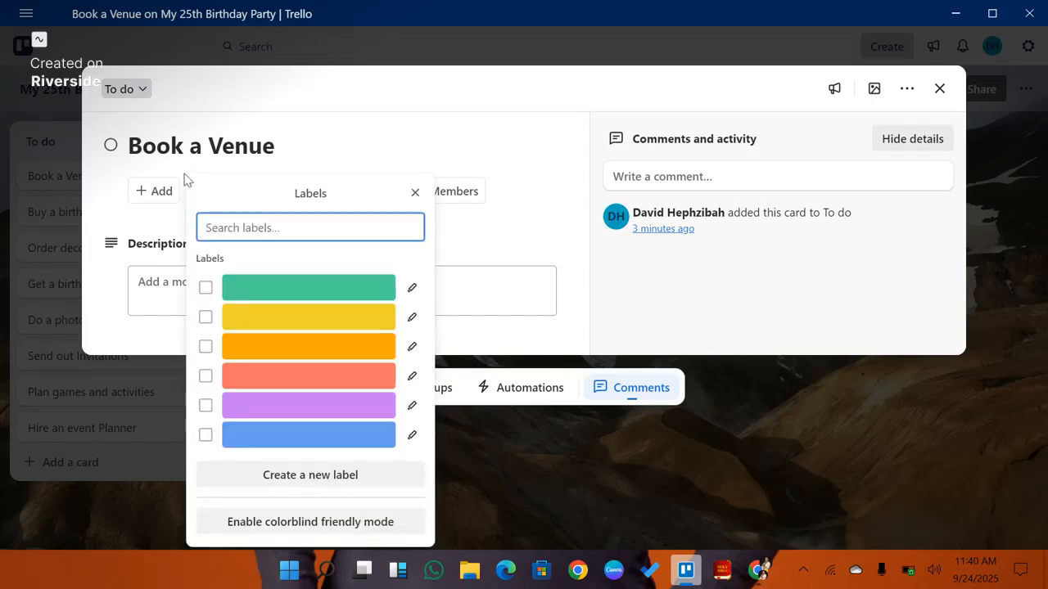
{"action": "left_click", "coordinate": [411, 287]}
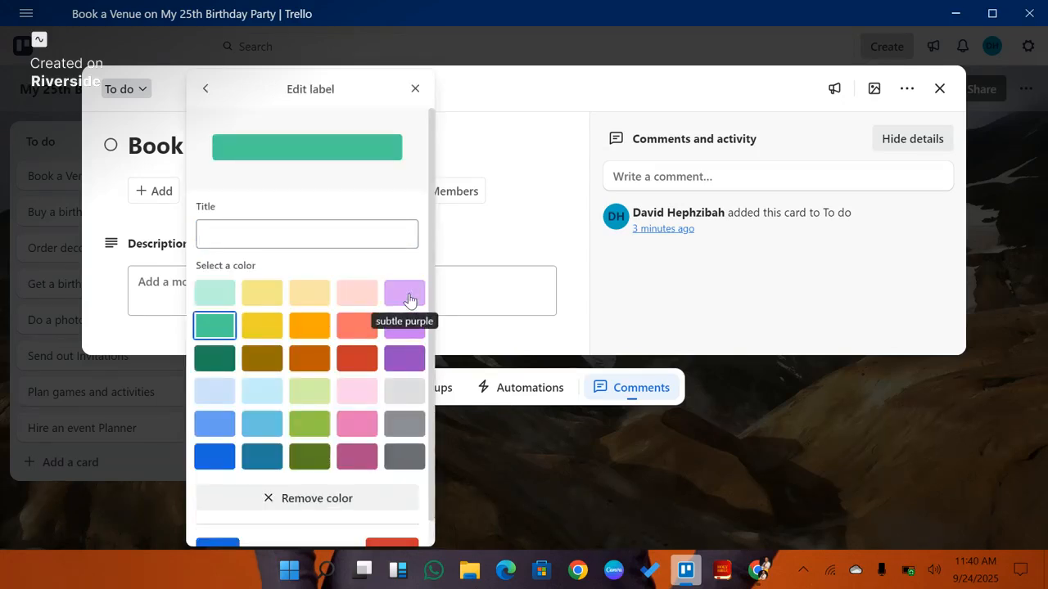
{"action": "left_click", "coordinate": [299, 238]}
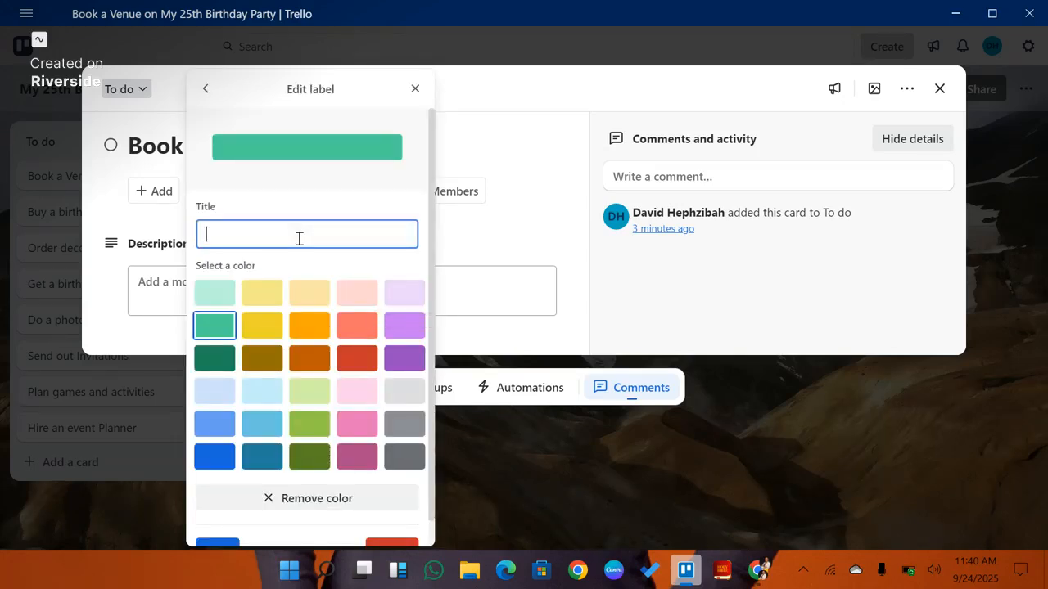
{"action": "type", "text": "Impo"}
{"action": "key", "text": "BackSpace"}
{"action": "key", "text": "BackSpace"}
{"action": "key", "text": "BackSpace"}
{"action": "key", "text": "BackSpace"}
{"action": "type", "text": "IMPORTANT"}
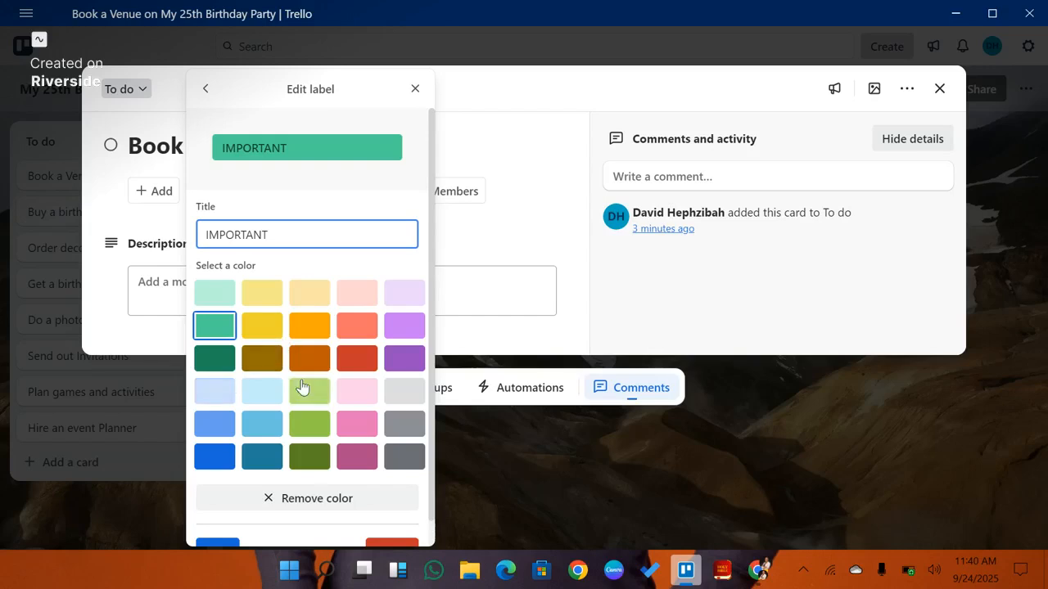
{"action": "scroll", "coordinate": [320, 342], "scroll_direction": "down", "scroll_amount": 1}
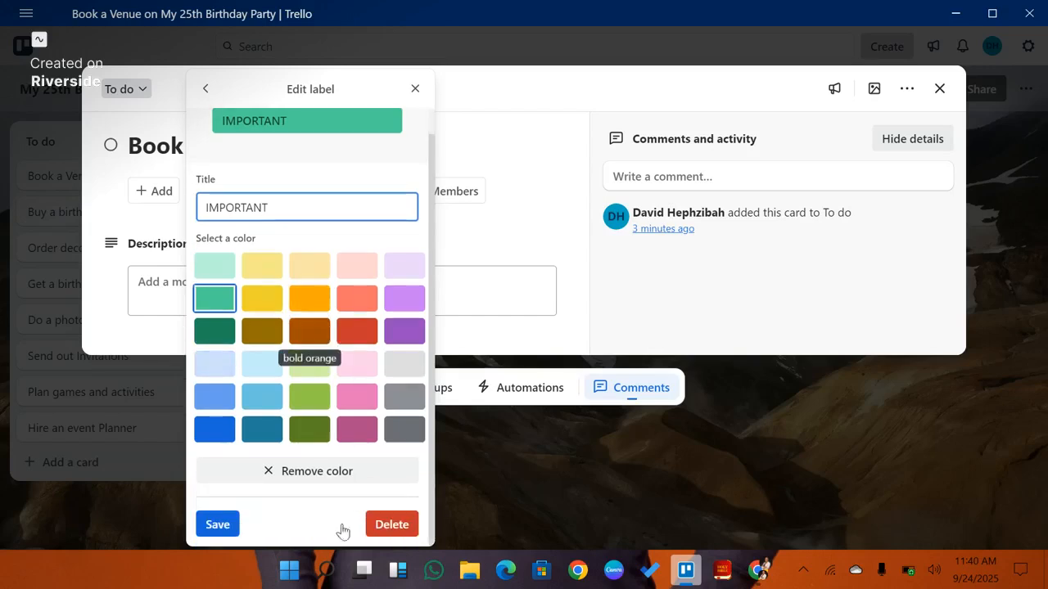
{"action": "left_click", "coordinate": [220, 526]}
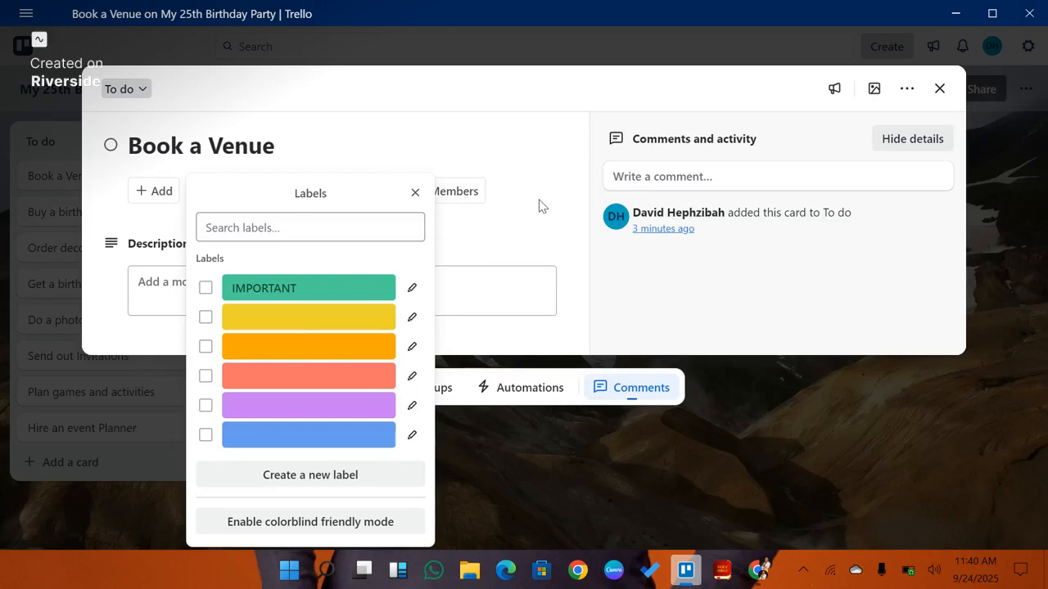
Step: Give the yellow label the title URGENT
{"action": "left_click", "coordinate": [411, 320]}
{"action": "left_click", "coordinate": [325, 243]}
{"action": "type", "text": "u"}
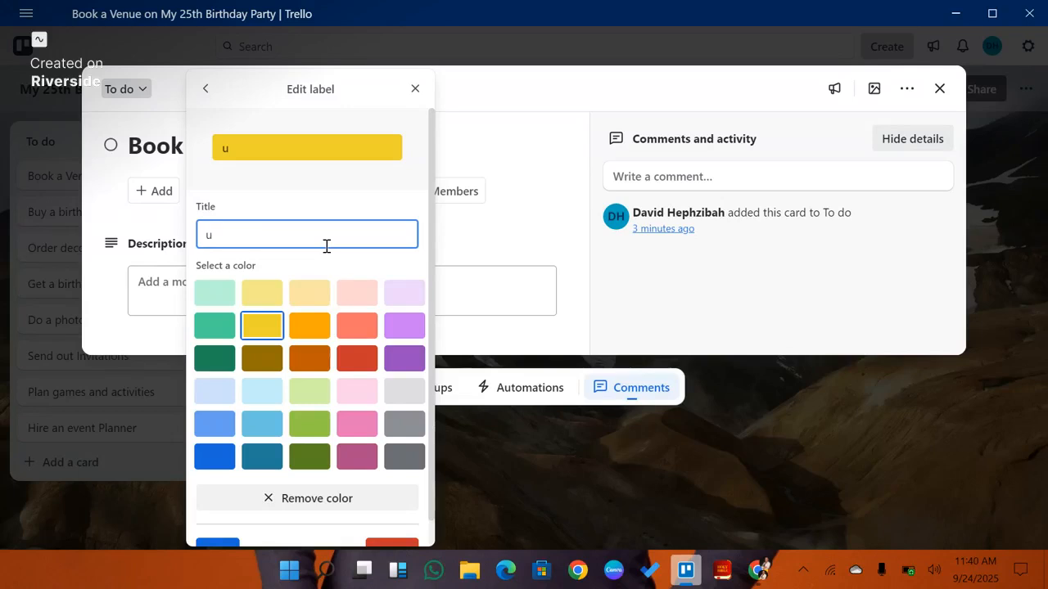
{"action": "key", "text": "BackSpace"}
{"action": "type", "text": "URGENT"}
{"action": "scroll", "coordinate": [264, 497], "scroll_direction": "down", "scroll_amount": 1}
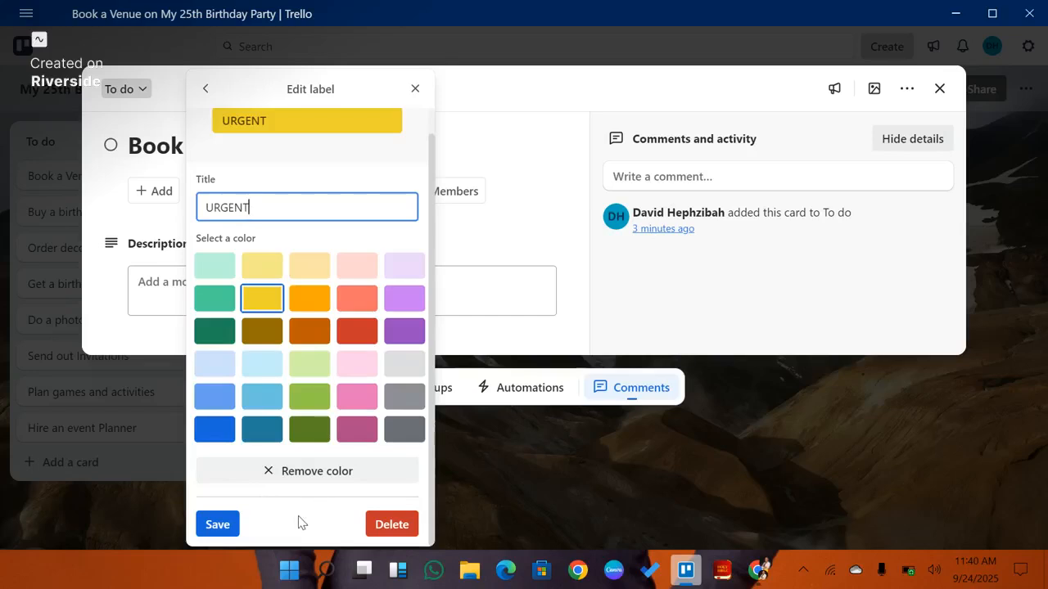
{"action": "left_click", "coordinate": [220, 524]}
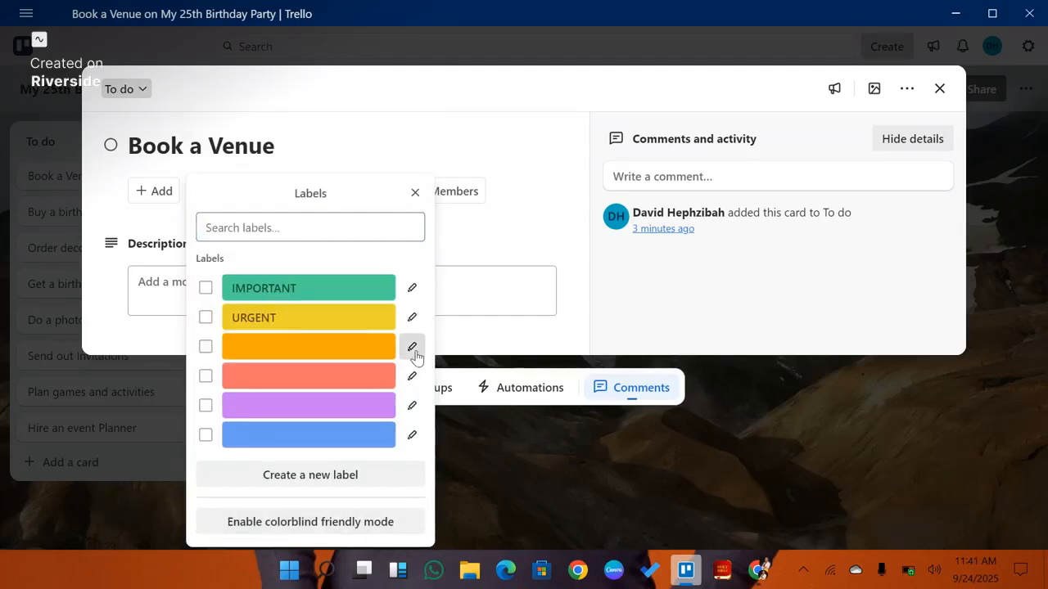
Step: Give the orange label the title NOT SO IMPORTANT
{"action": "left_click", "coordinate": [413, 352]}
{"action": "left_click", "coordinate": [287, 233]}
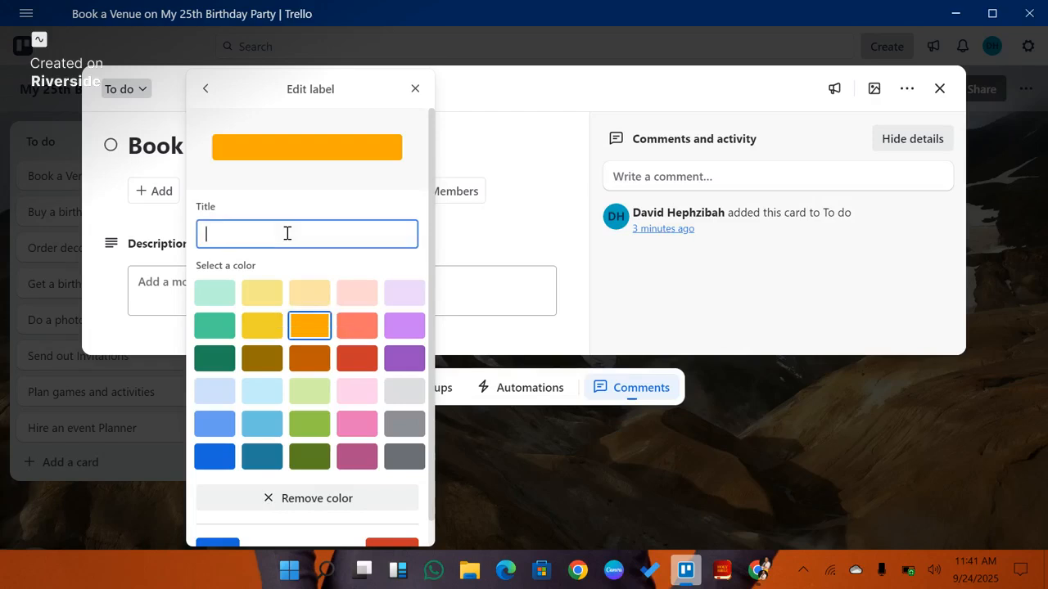
{"action": "type", "text": "NOT SO IMPORTANT"}
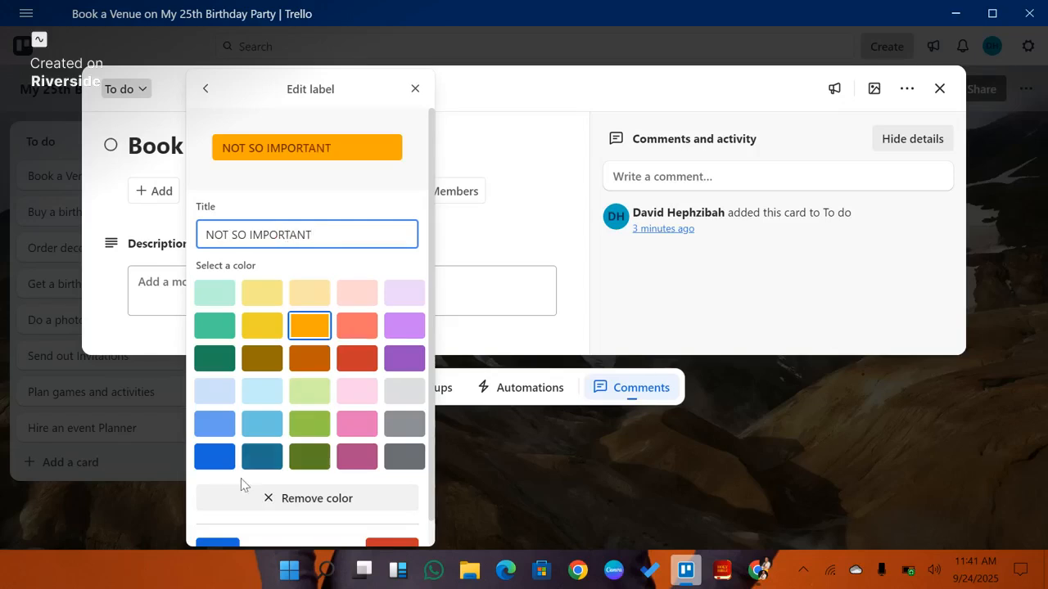
{"action": "scroll", "coordinate": [241, 478], "scroll_direction": "down", "scroll_amount": 1}
{"action": "left_click", "coordinate": [217, 525]}
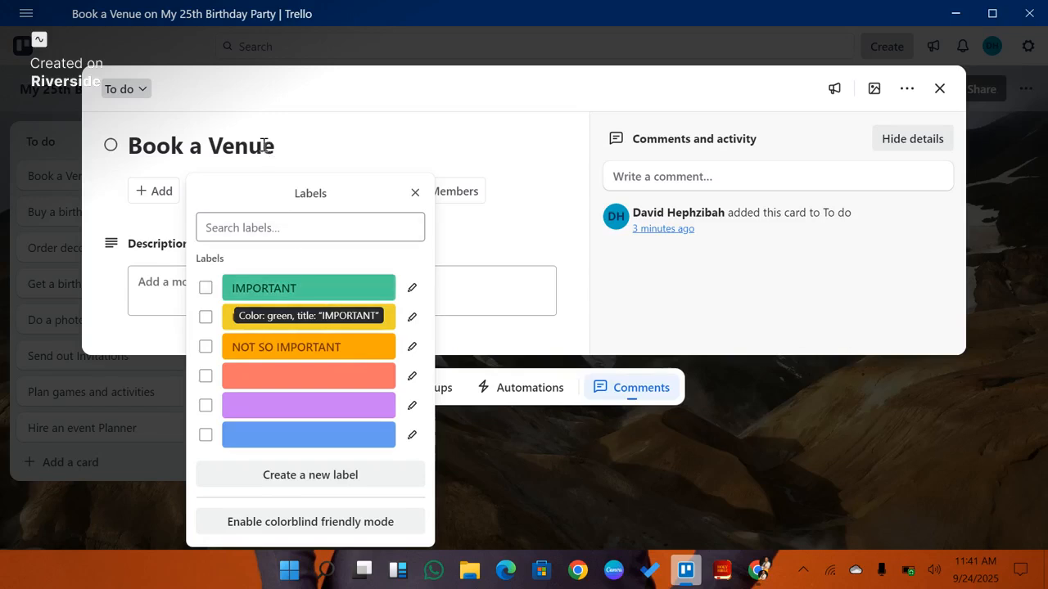
Step: Apply the IMPORTANT label to the Book a Venue card and close the labels list
{"action": "left_click", "coordinate": [205, 289]}
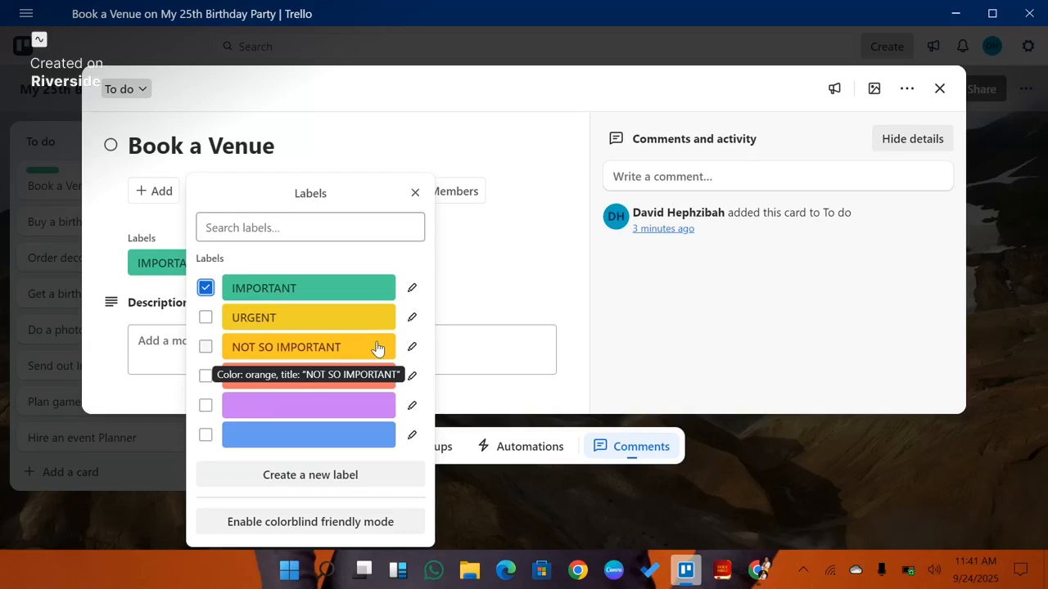
{"action": "left_click", "coordinate": [504, 284]}
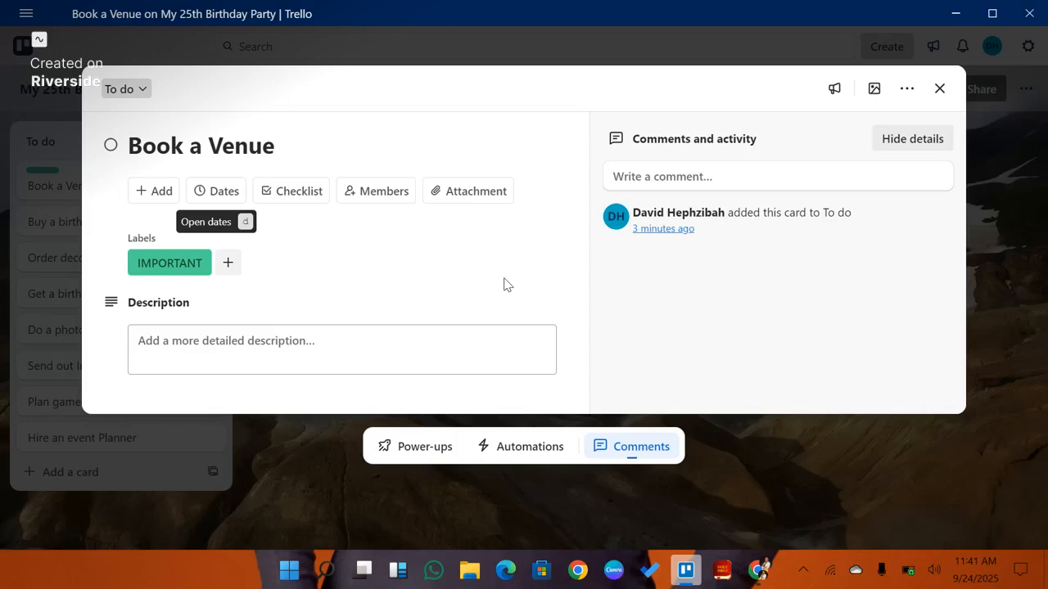
Step: Set the card's due date to 10/10/2025 at 12:00 and enable a start date of 09/10/2025
{"action": "left_click", "coordinate": [216, 193]}
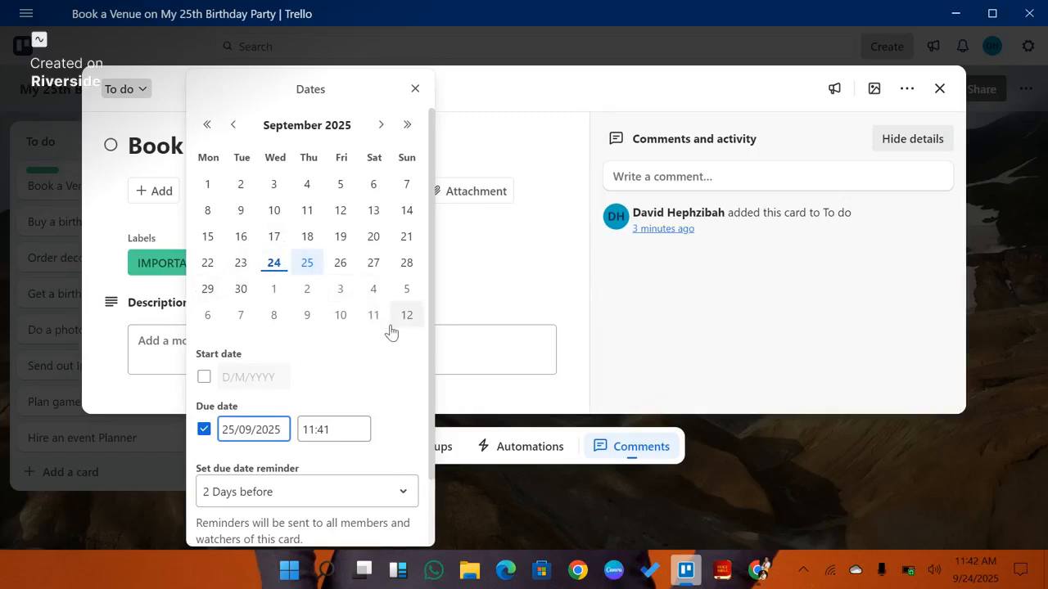
{"action": "left_click", "coordinate": [384, 125]}
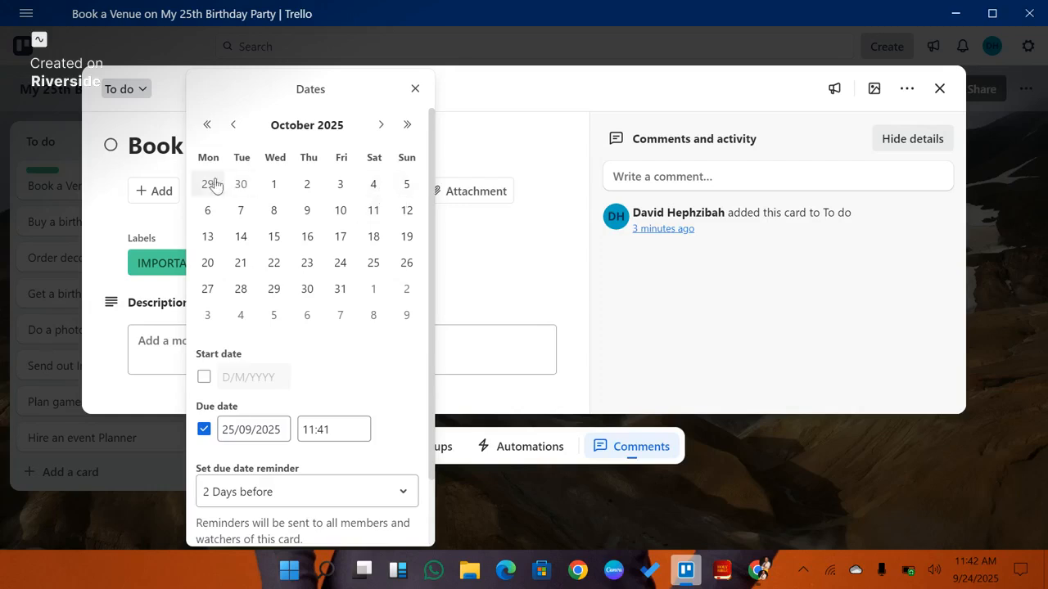
{"action": "left_click", "coordinate": [339, 211]}
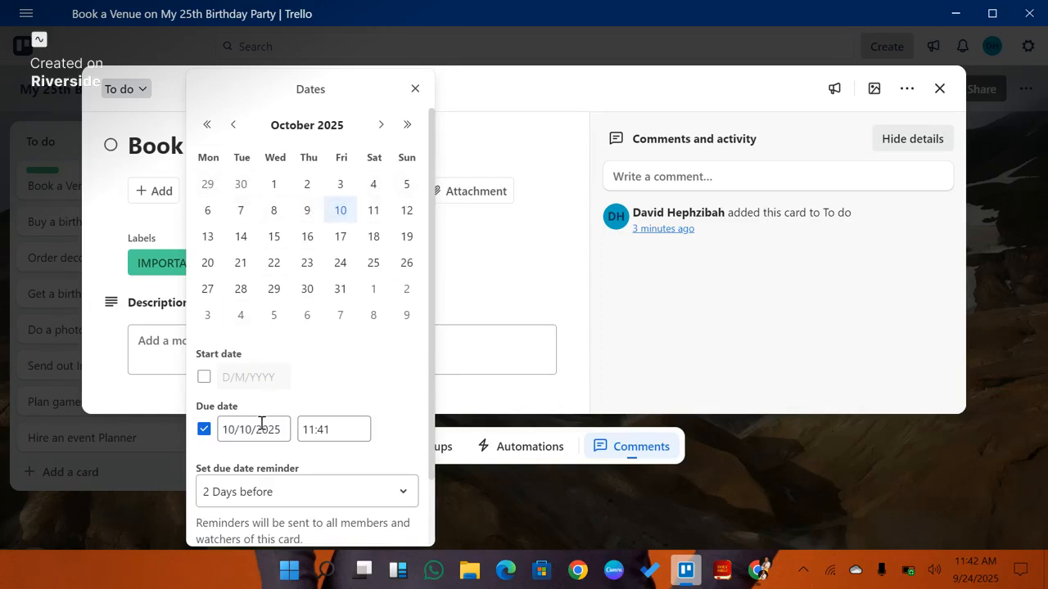
{"action": "left_click", "coordinate": [332, 429]}
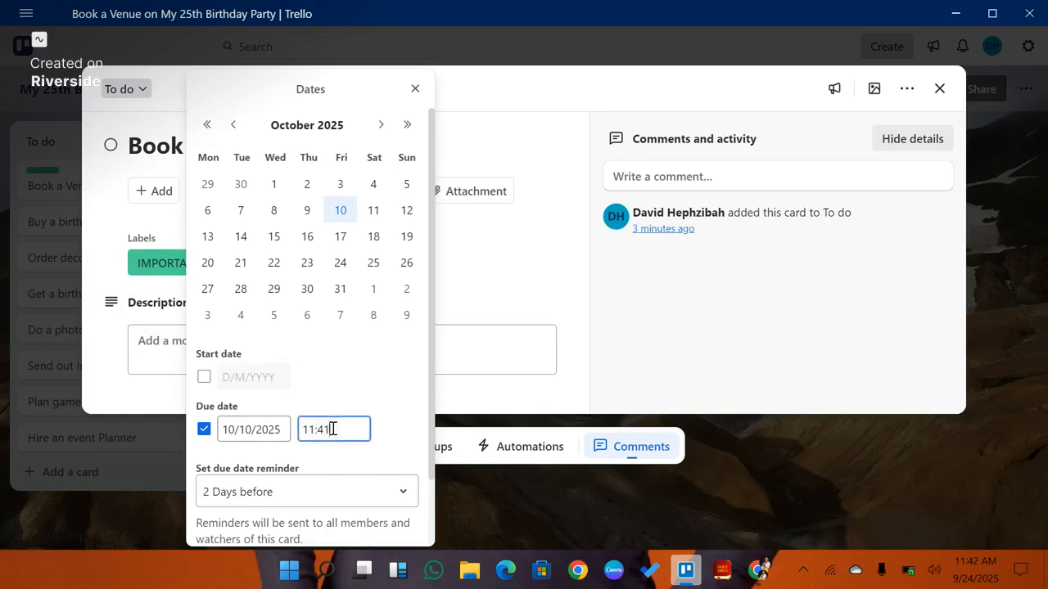
{"action": "key", "text": "BackSpace"}
{"action": "key", "text": "BackSpace"}
{"action": "key", "text": "BackSpace"}
{"action": "left_click", "coordinate": [365, 401]}
{"action": "left_click", "coordinate": [204, 377]}
Step: Save the card's start and due dates with the due date reminder at 2 Days before
{"action": "scroll", "coordinate": [327, 371], "scroll_direction": "down", "scroll_amount": 1}
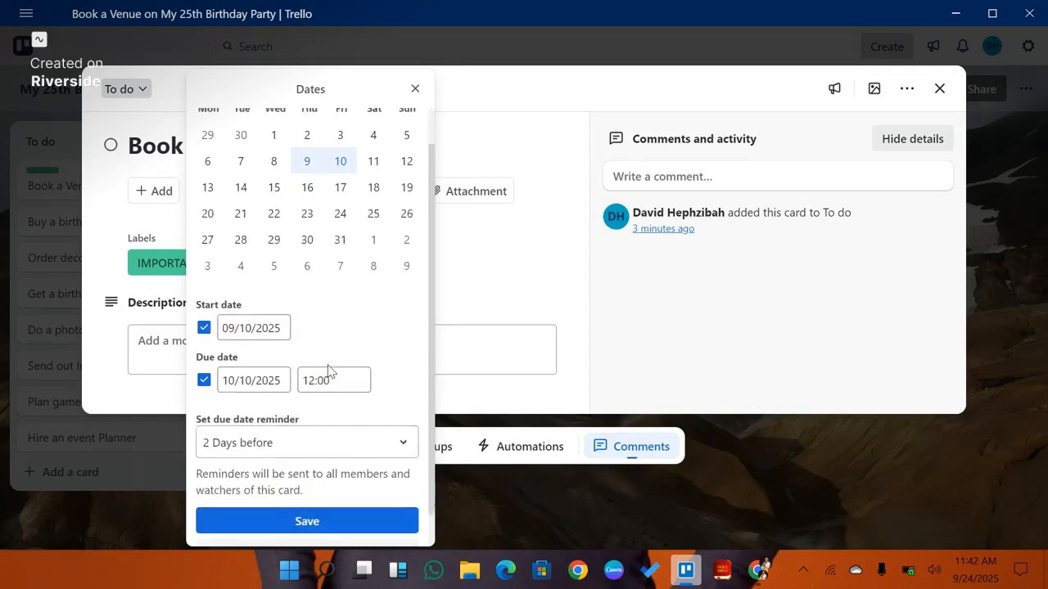
{"action": "left_click", "coordinate": [393, 424]}
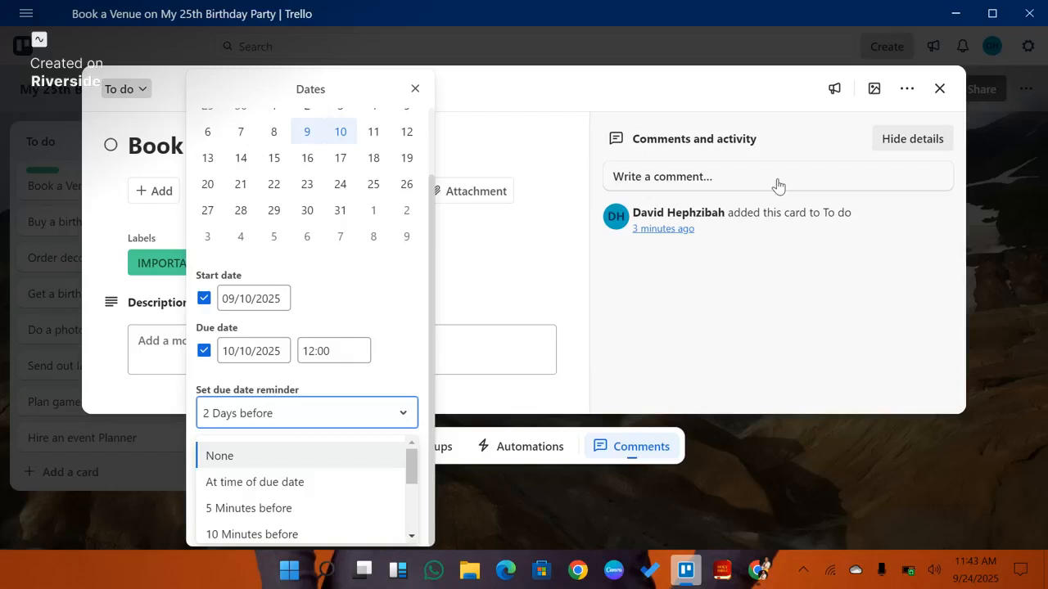
{"action": "scroll", "coordinate": [357, 464], "scroll_direction": "down", "scroll_amount": 3}
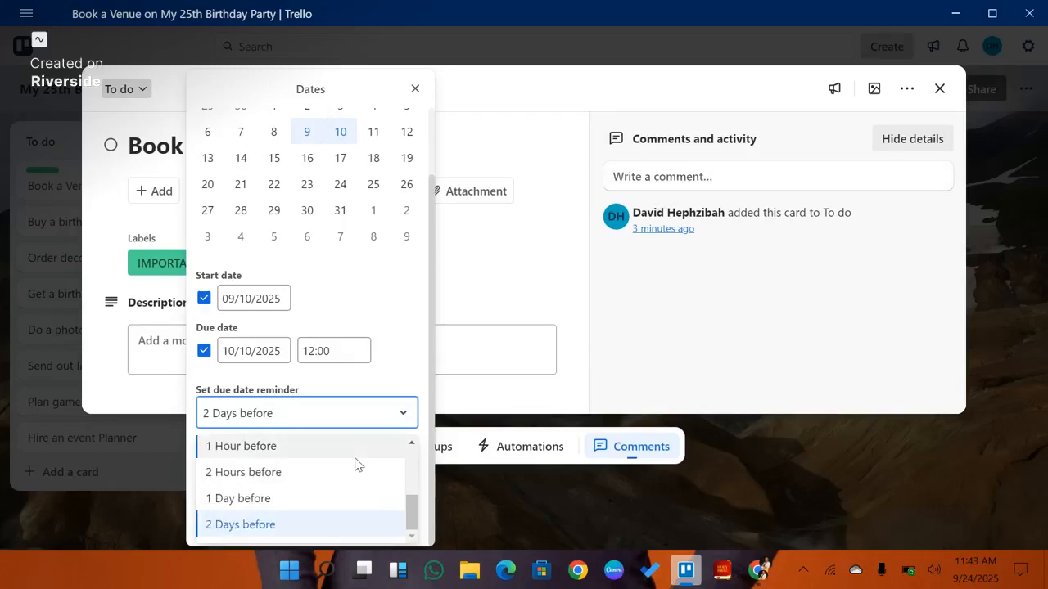
{"action": "scroll", "coordinate": [357, 464], "scroll_direction": "up", "scroll_amount": 3}
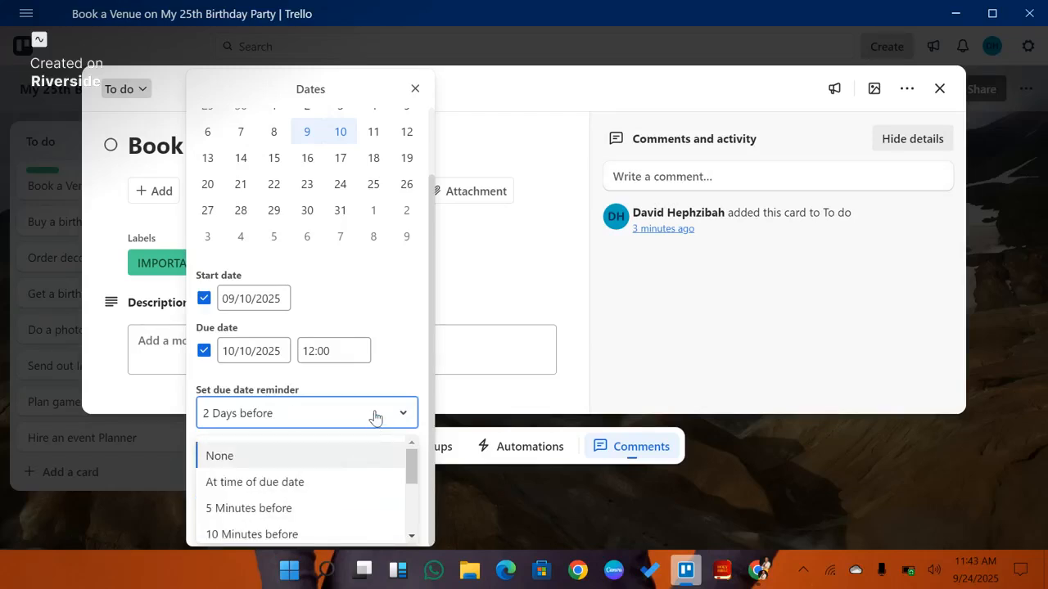
{"action": "left_click", "coordinate": [375, 416]}
{"action": "left_click", "coordinate": [357, 494]}
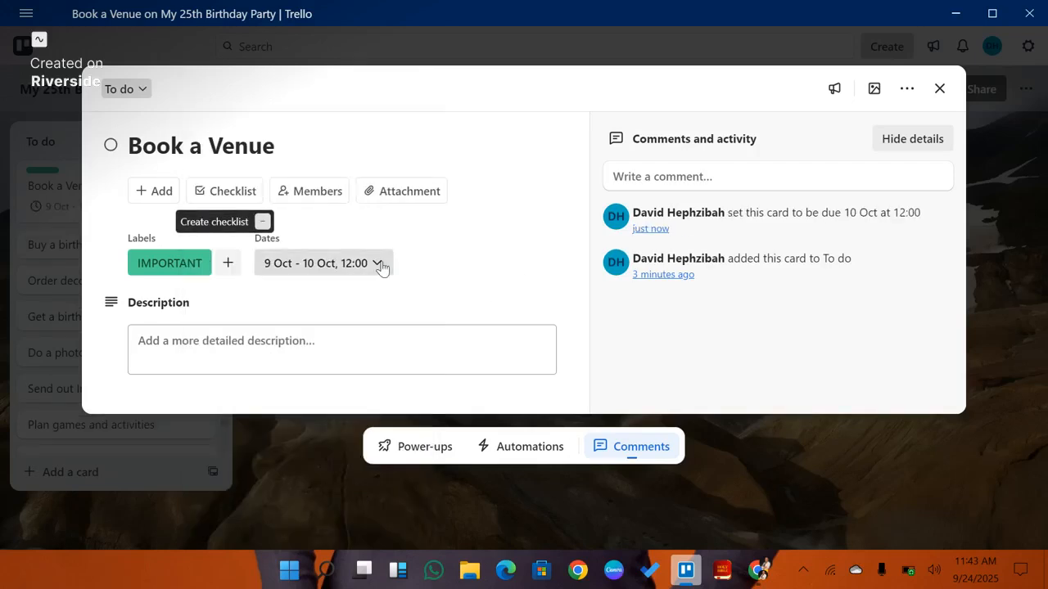
Step: Close the card, open the board's sharing dialog and enter the collaborator's e-mail address
{"action": "left_click", "coordinate": [317, 193]}
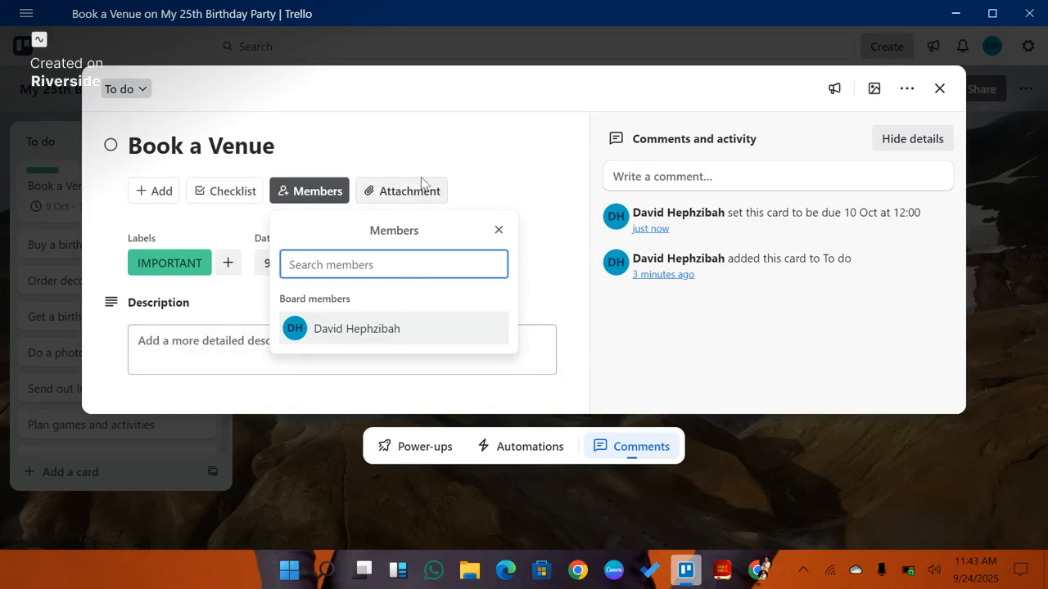
{"action": "left_click", "coordinate": [943, 94]}
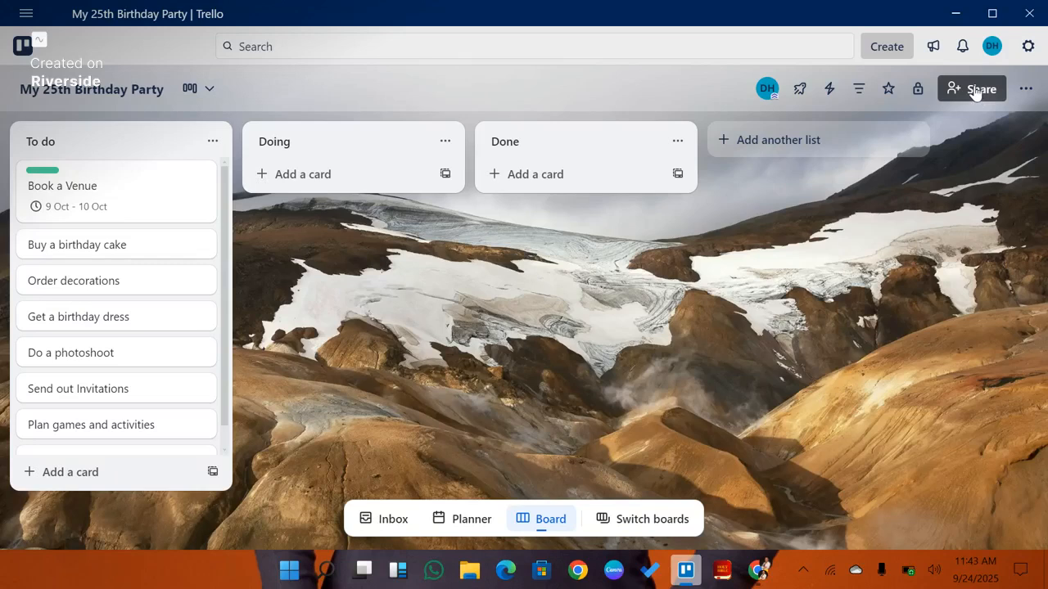
{"action": "left_click", "coordinate": [975, 90]}
{"action": "left_click", "coordinate": [442, 138]}
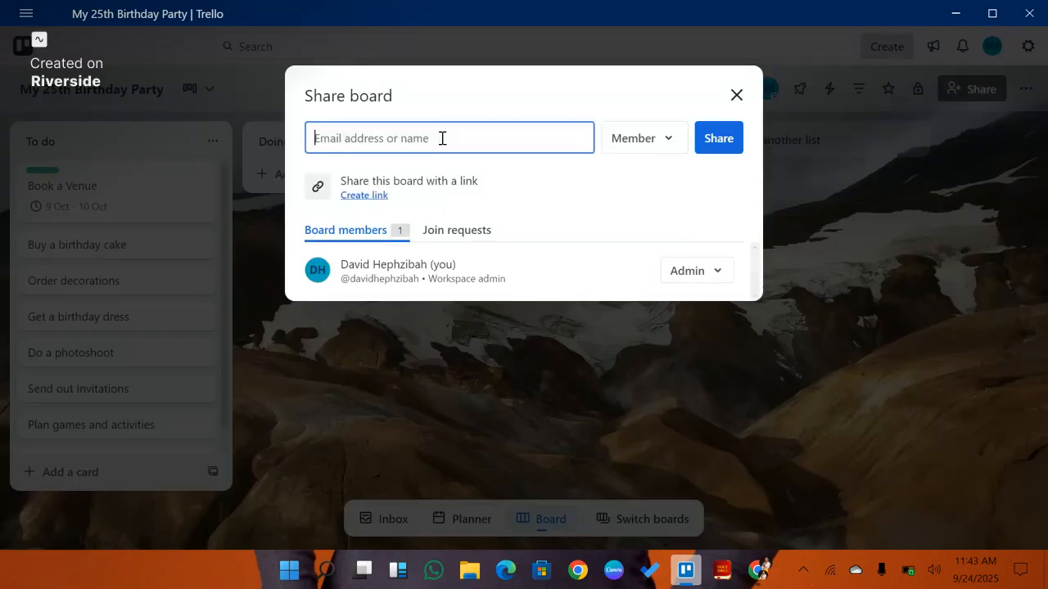
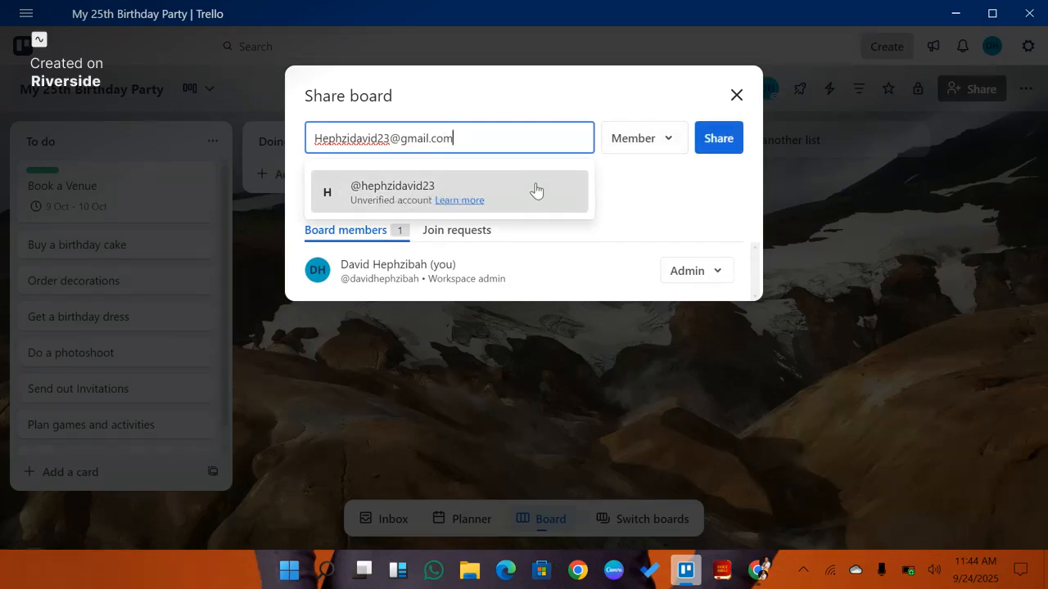
Step: Pick the suggested account and share the board with it as a Member, then close the dialog
{"action": "left_click", "coordinate": [536, 191]}
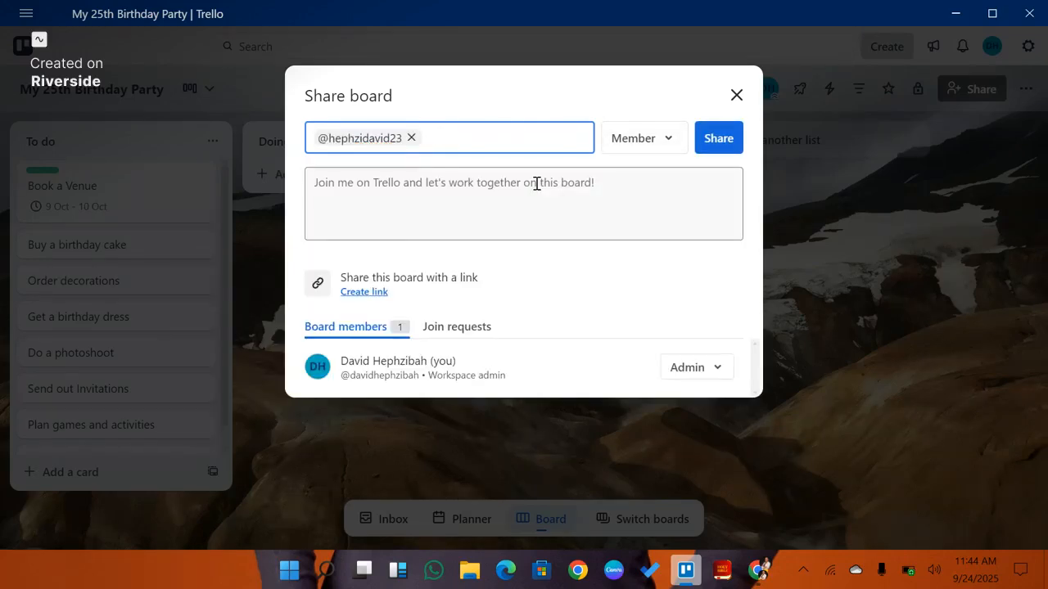
{"action": "left_click", "coordinate": [669, 147]}
{"action": "left_click", "coordinate": [648, 181]}
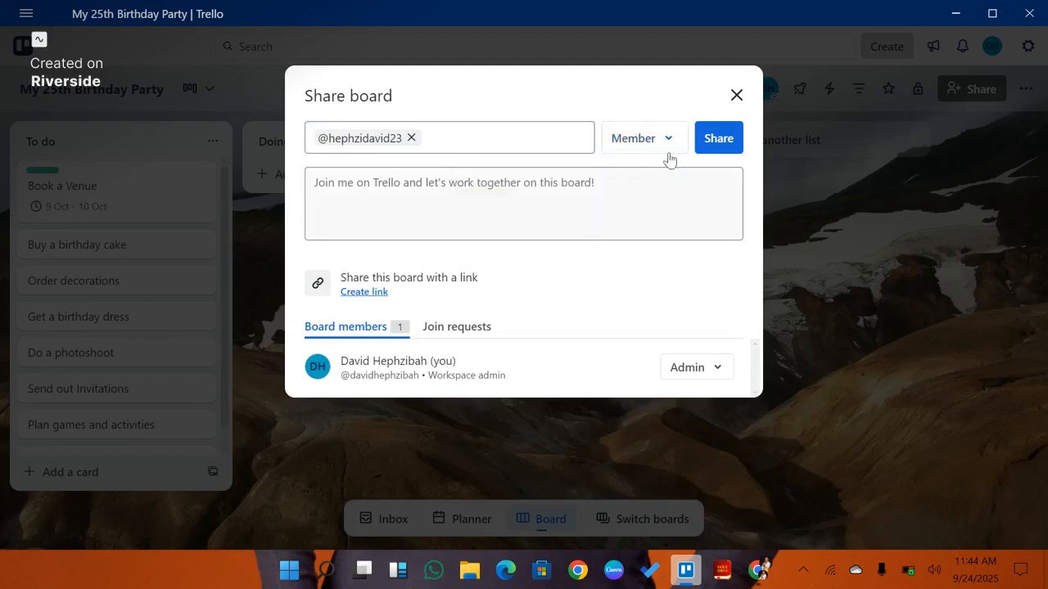
{"action": "left_click", "coordinate": [720, 144]}
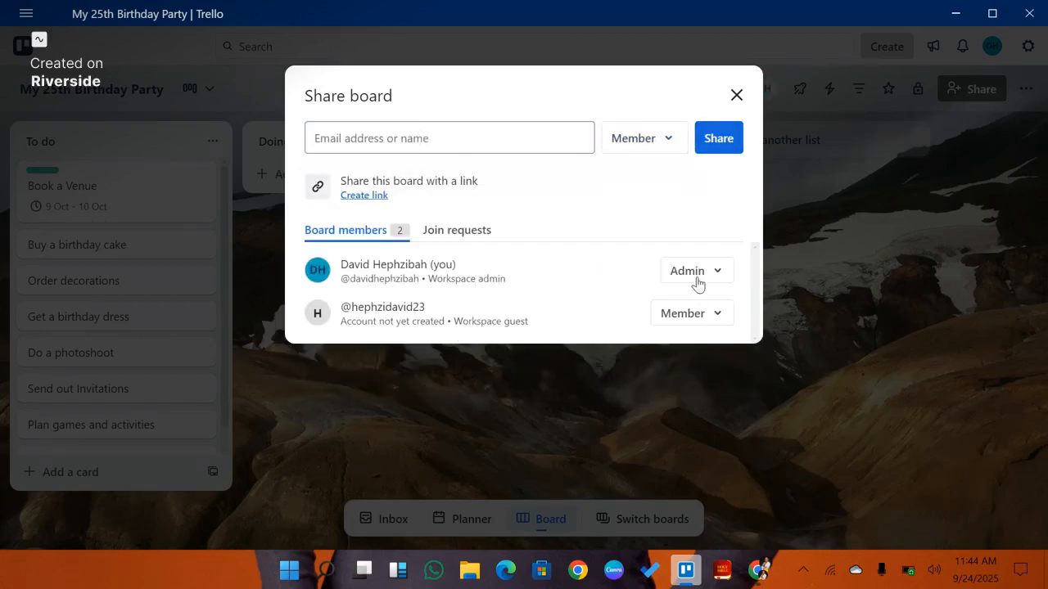
{"action": "left_click", "coordinate": [737, 95]}
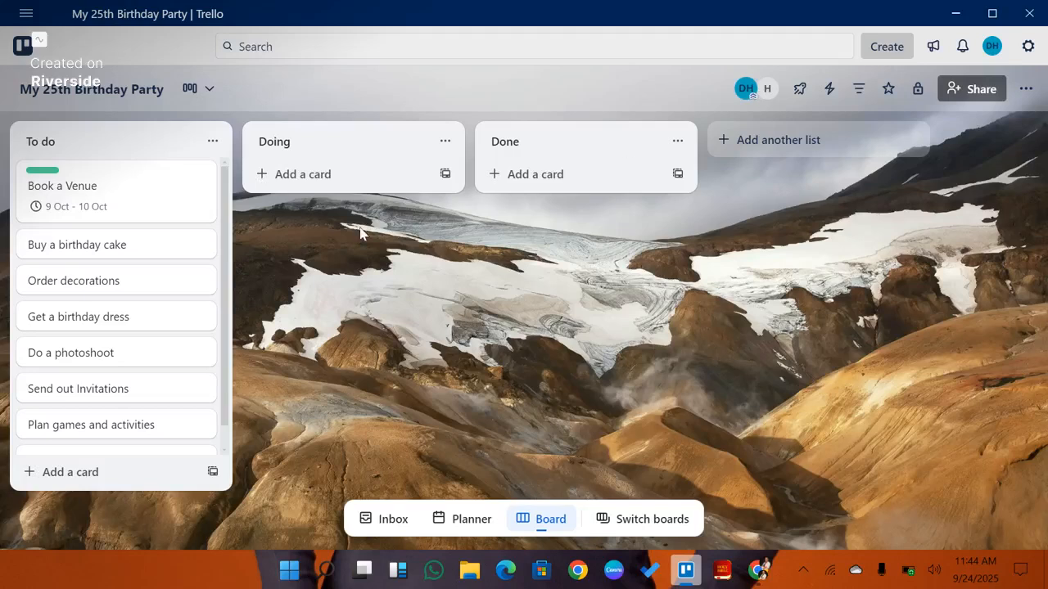
Step: Reopen the Book a Venue card and add the newly invited board member to it
{"action": "left_click", "coordinate": [170, 220]}
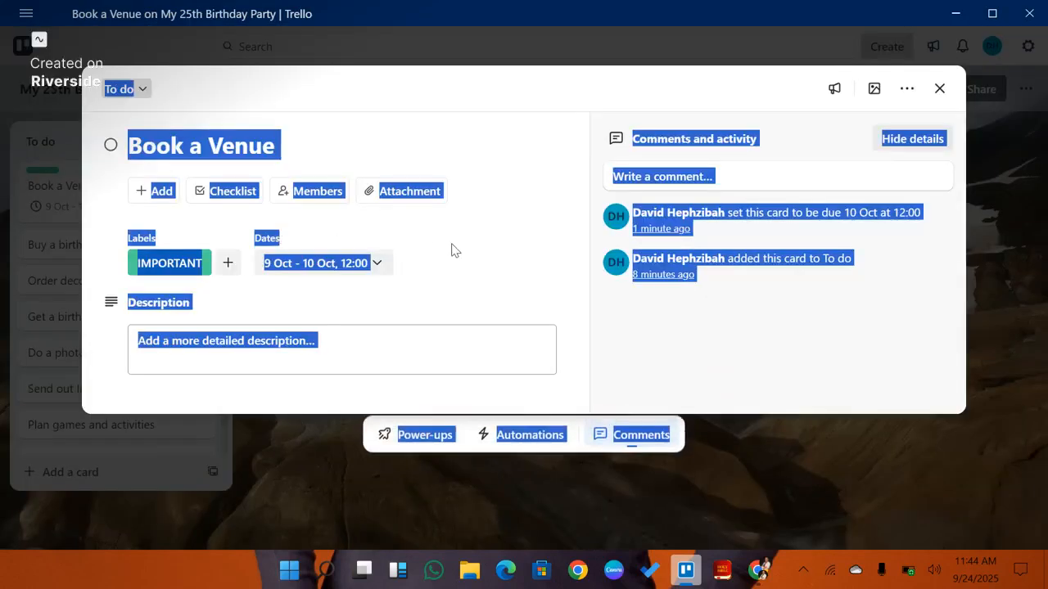
{"action": "left_click", "coordinate": [457, 246]}
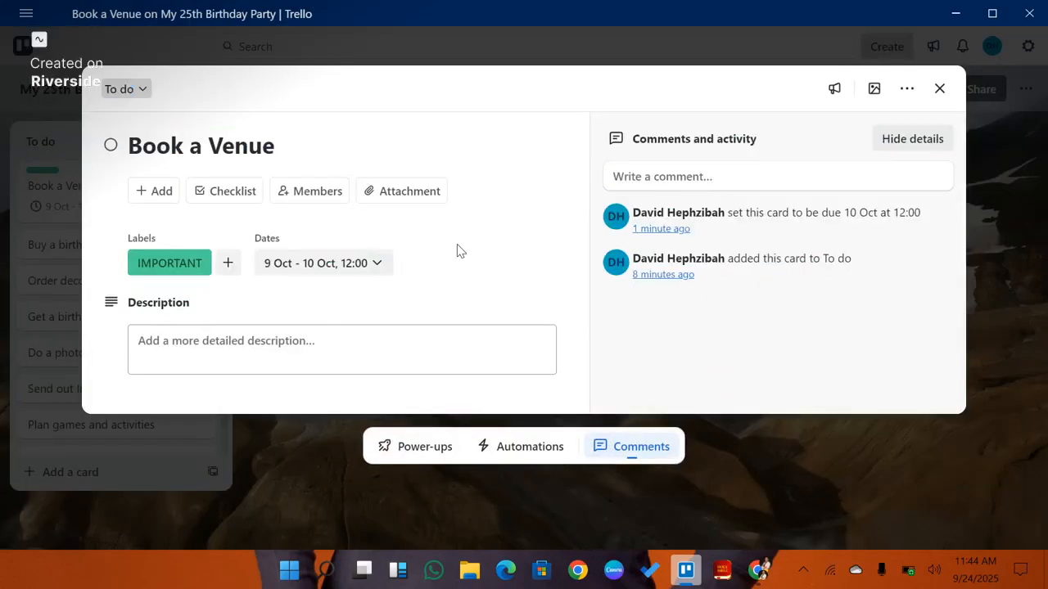
{"action": "left_click", "coordinate": [310, 198]}
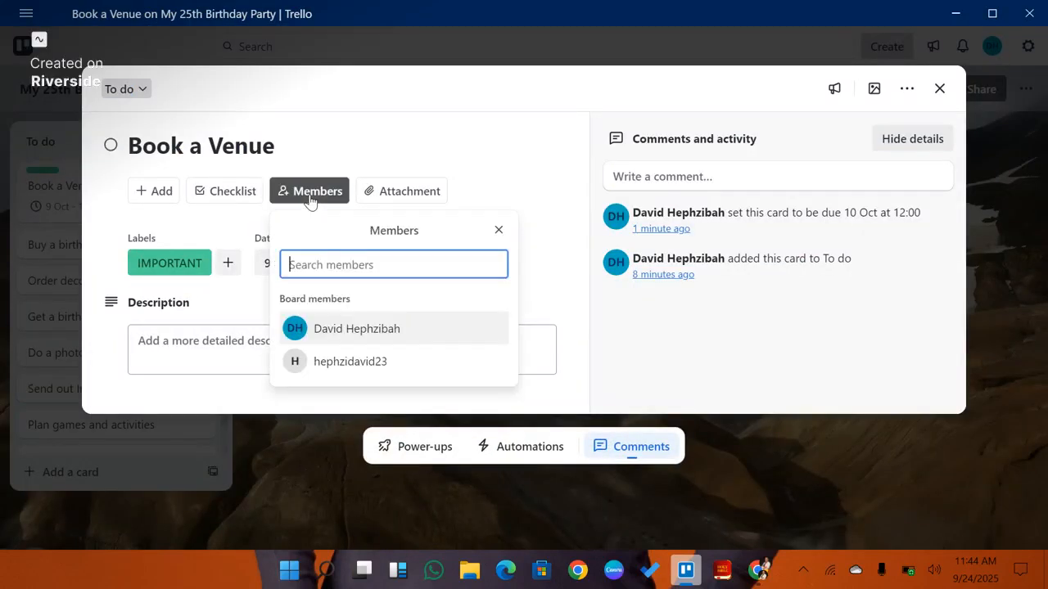
{"action": "left_click", "coordinate": [386, 370]}
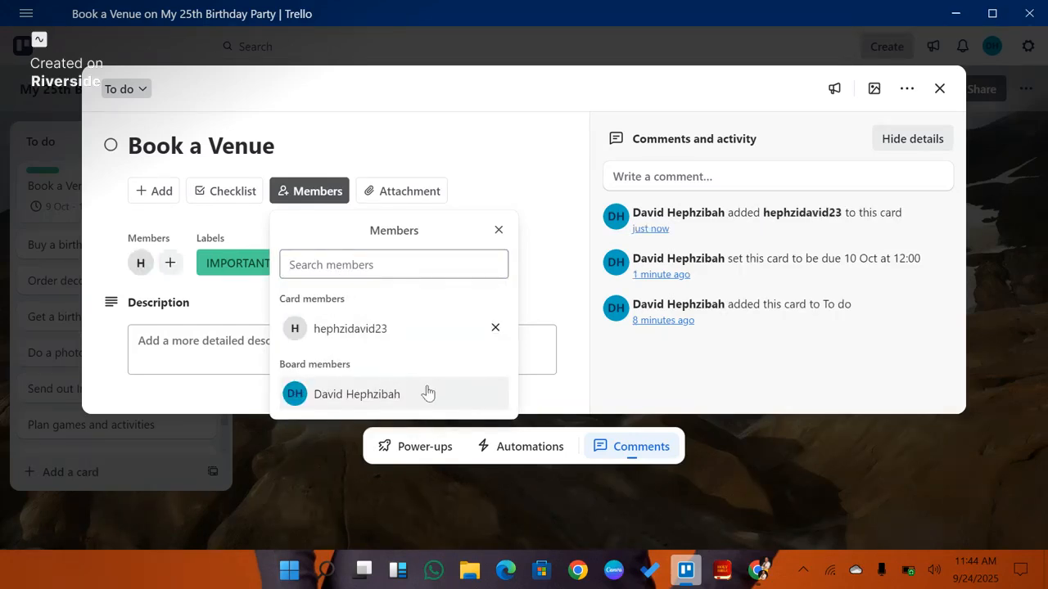
{"action": "left_click", "coordinate": [541, 199]}
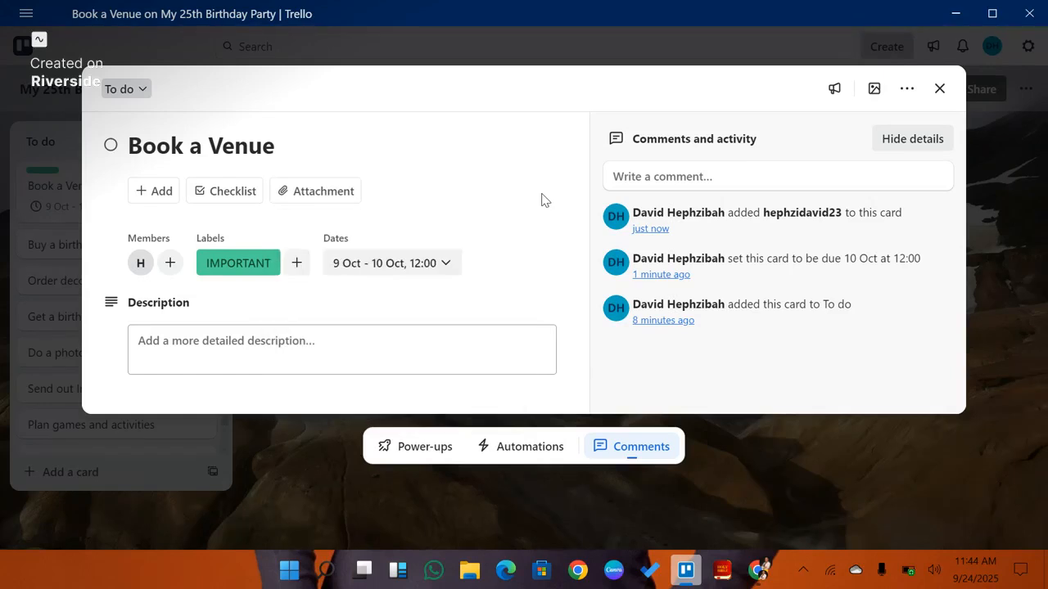
Step: Attach the Skylight Party hall image from Downloads to the card
{"action": "left_click", "coordinate": [345, 195]}
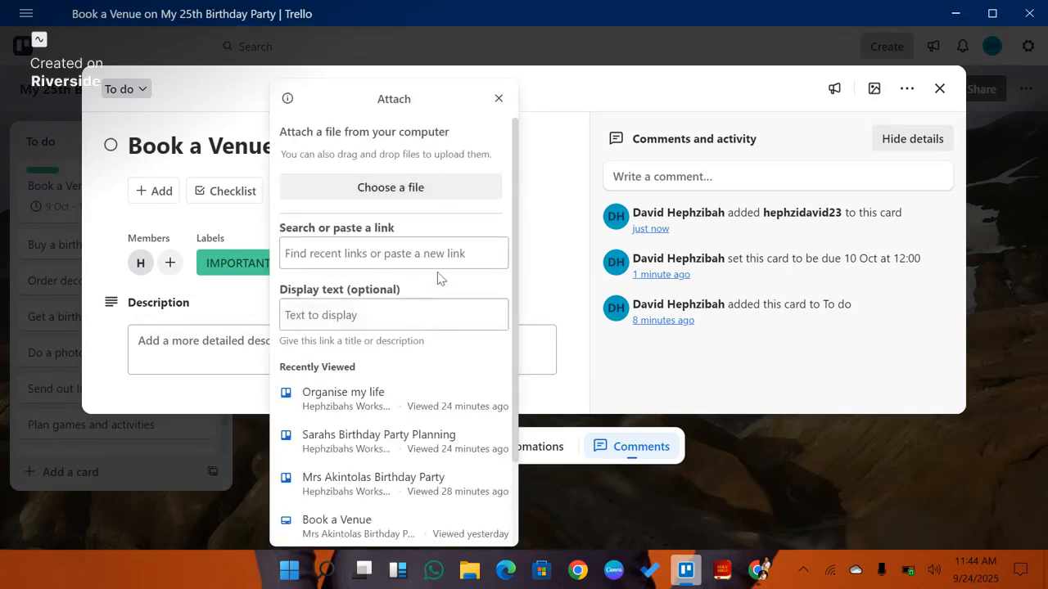
{"action": "left_click", "coordinate": [434, 189]}
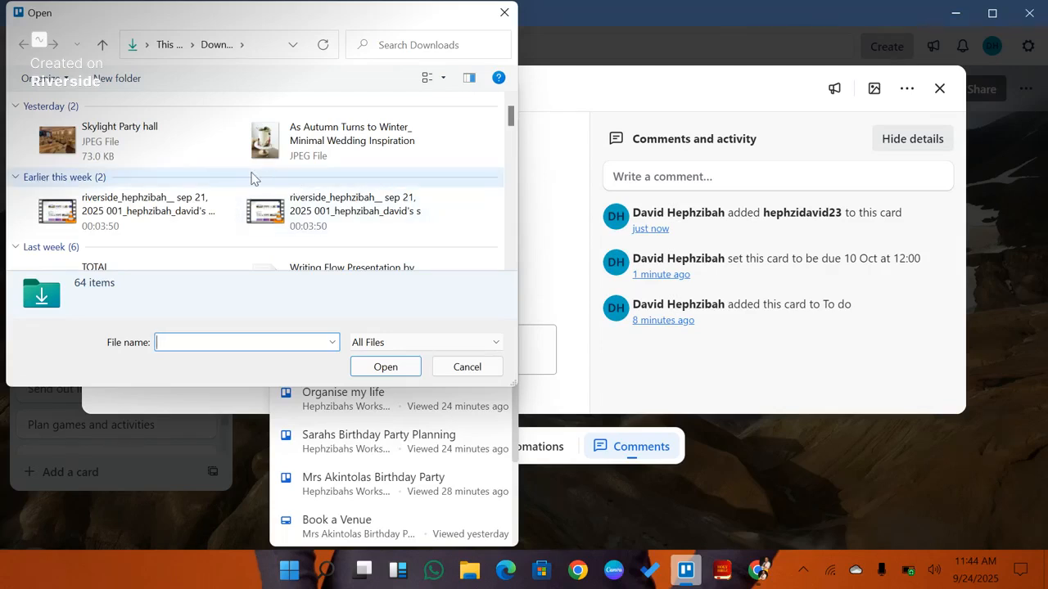
{"action": "left_click", "coordinate": [30, 144]}
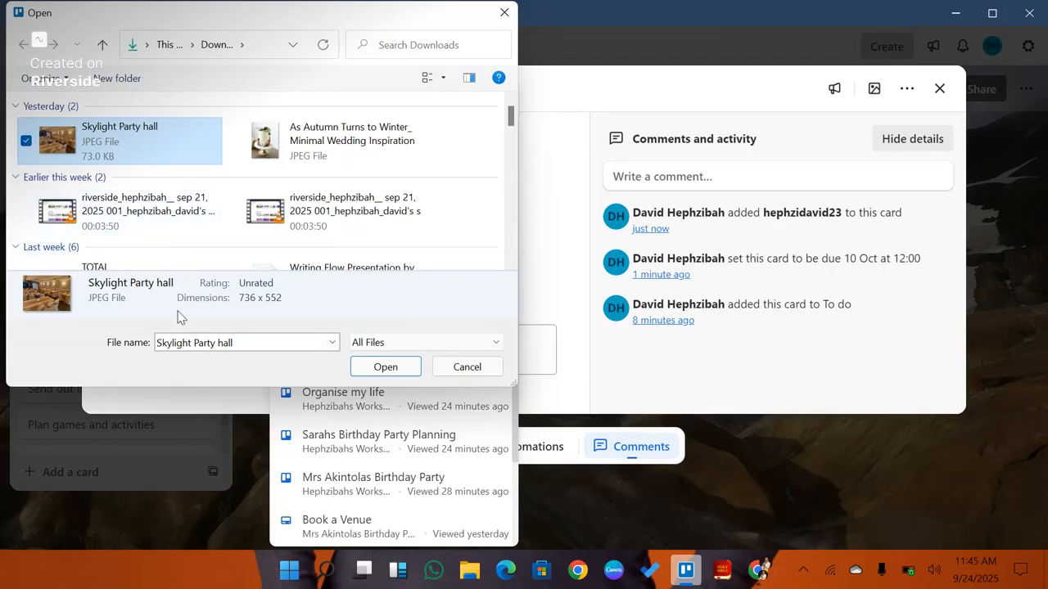
{"action": "left_click", "coordinate": [385, 367]}
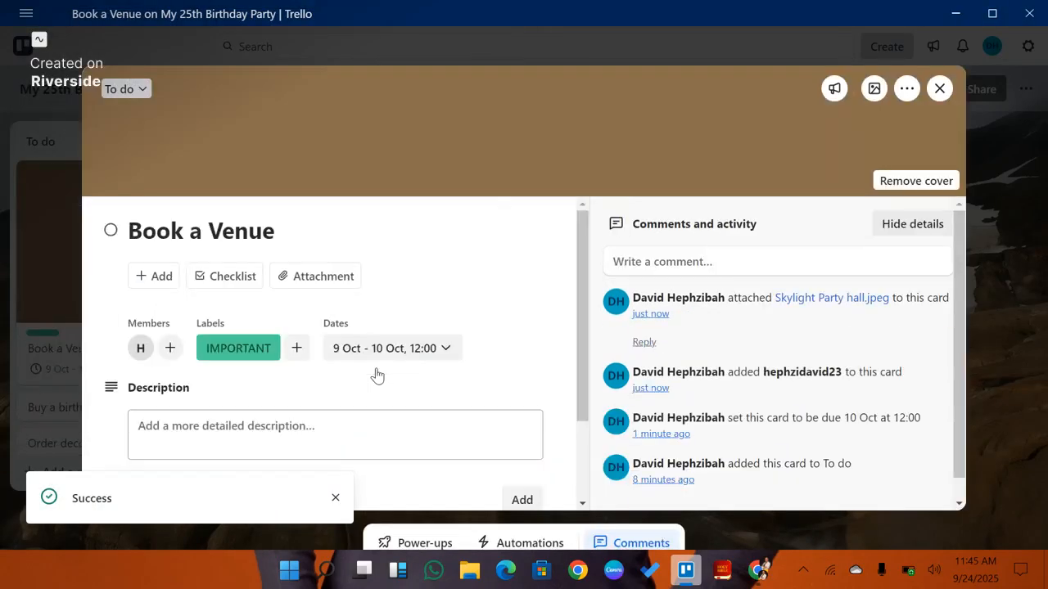
Step: Scroll through the card's activity to examine the attached venue image
{"action": "scroll", "coordinate": [693, 401], "scroll_direction": "down", "scroll_amount": 5}
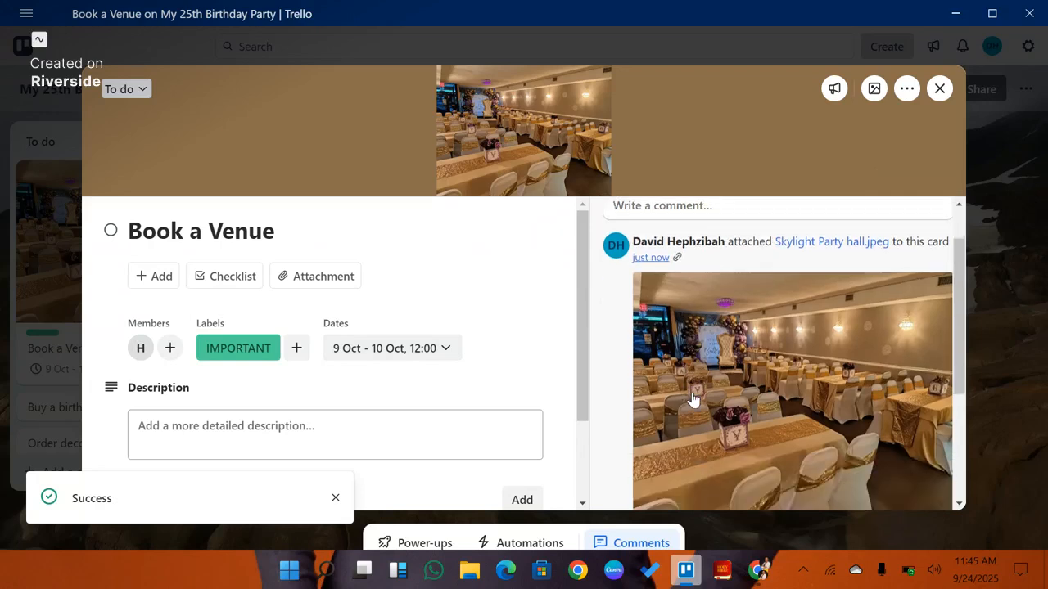
{"action": "scroll", "coordinate": [692, 402], "scroll_direction": "up", "scroll_amount": 4}
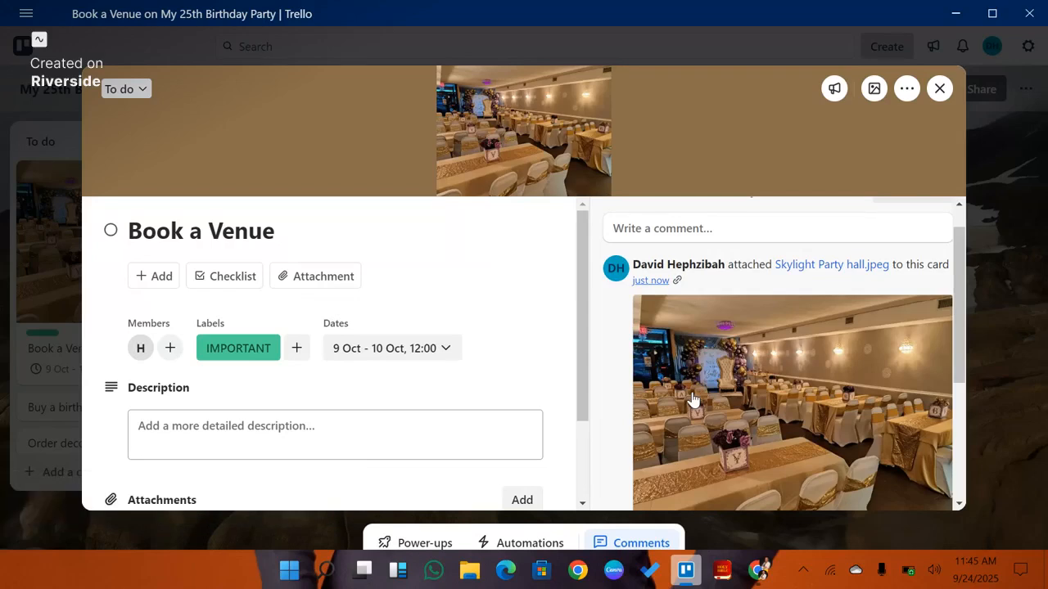
{"action": "scroll", "coordinate": [691, 400], "scroll_direction": "down", "scroll_amount": 3}
{"action": "scroll", "coordinate": [692, 399], "scroll_direction": "up", "scroll_amount": 5}
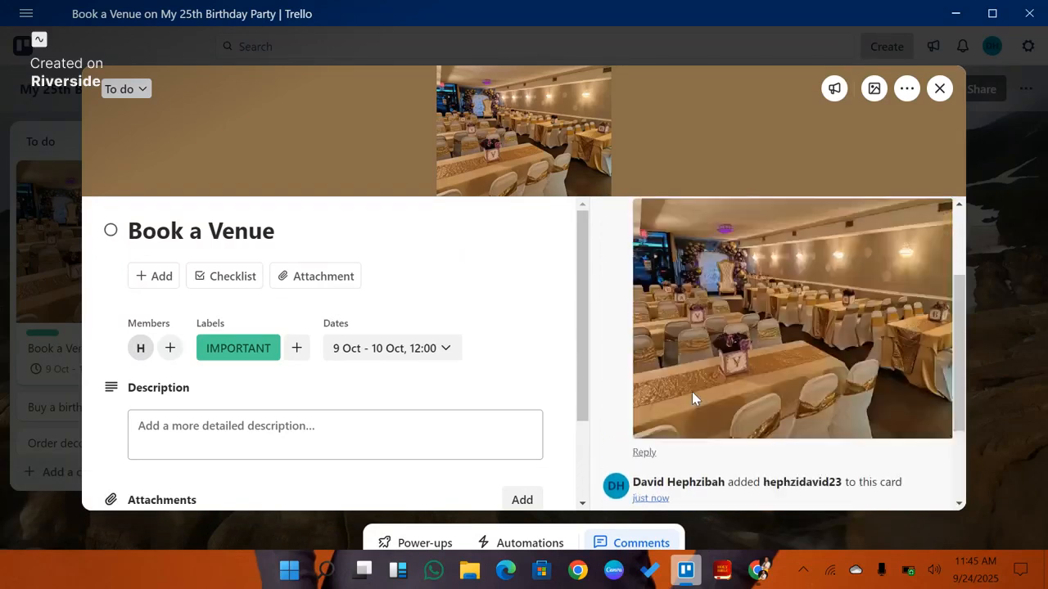
{"action": "scroll", "coordinate": [692, 400], "scroll_direction": "down", "scroll_amount": 3}
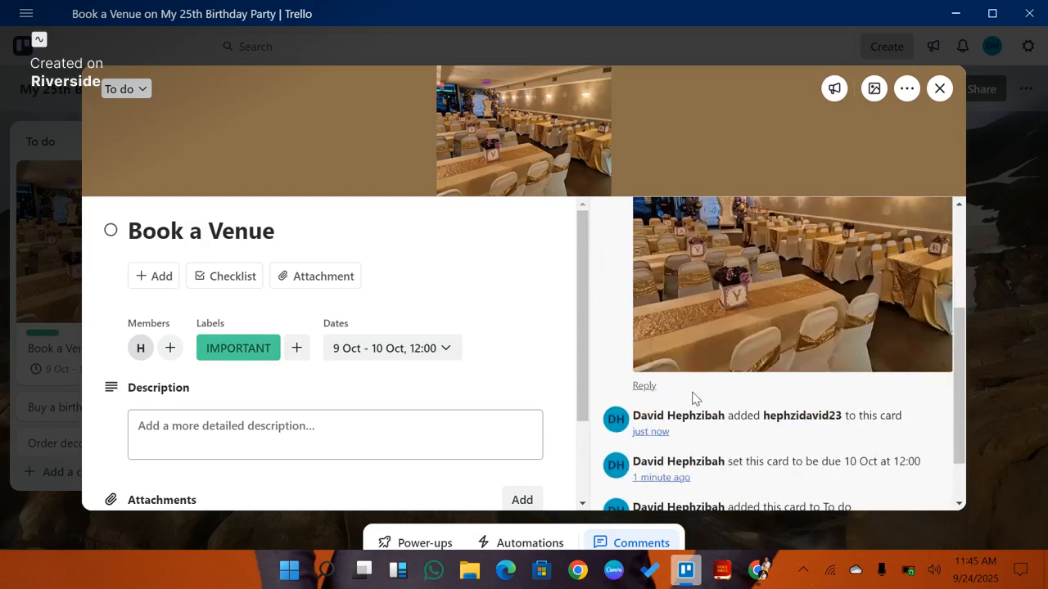
{"action": "scroll", "coordinate": [692, 399], "scroll_direction": "up", "scroll_amount": 3}
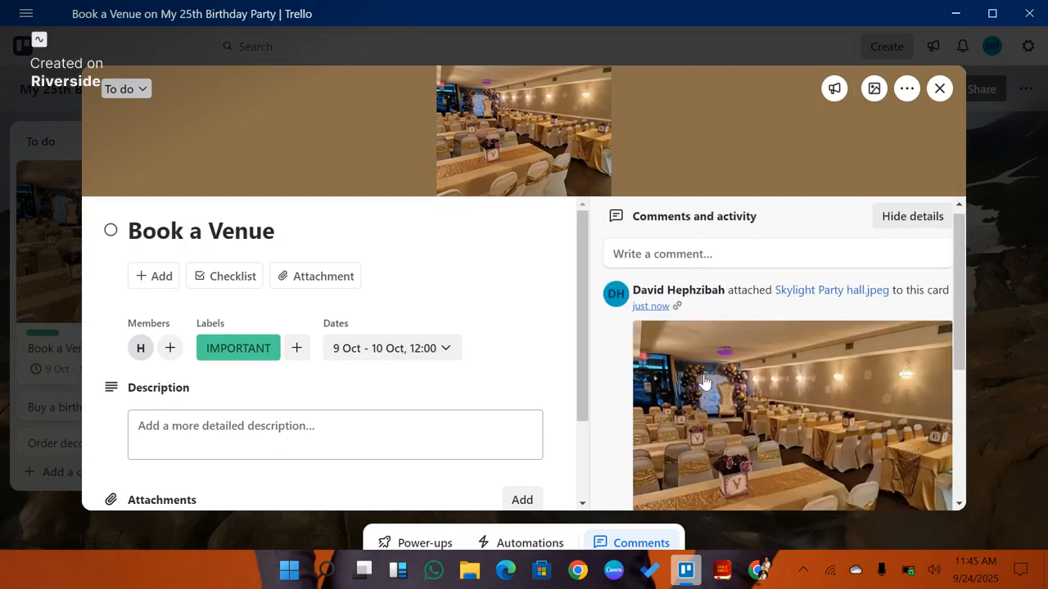
{"action": "scroll", "coordinate": [702, 381], "scroll_direction": "down", "scroll_amount": 3}
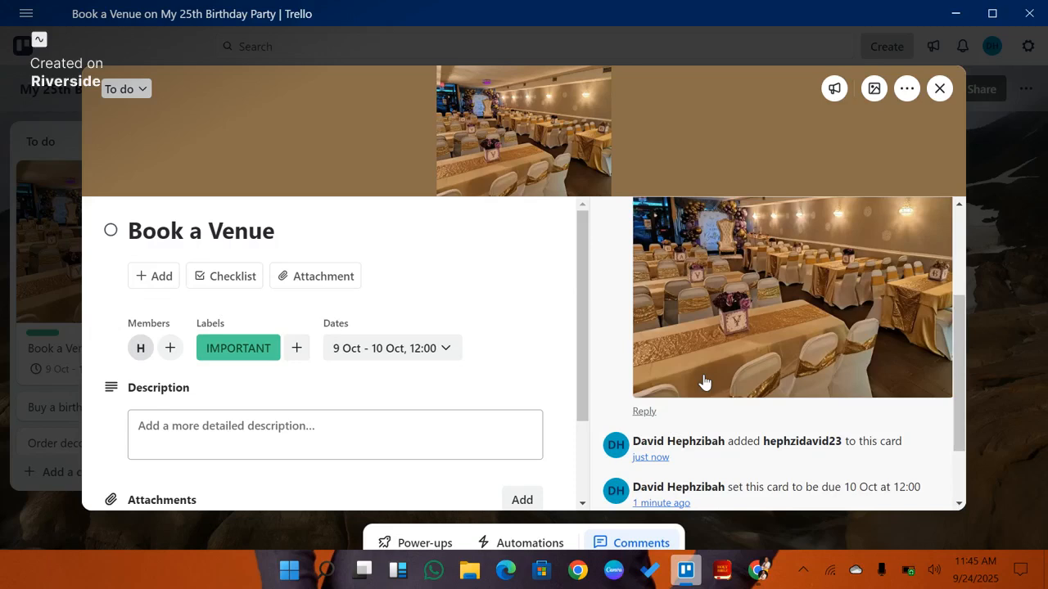
{"action": "scroll", "coordinate": [704, 383], "scroll_direction": "down", "scroll_amount": 2}
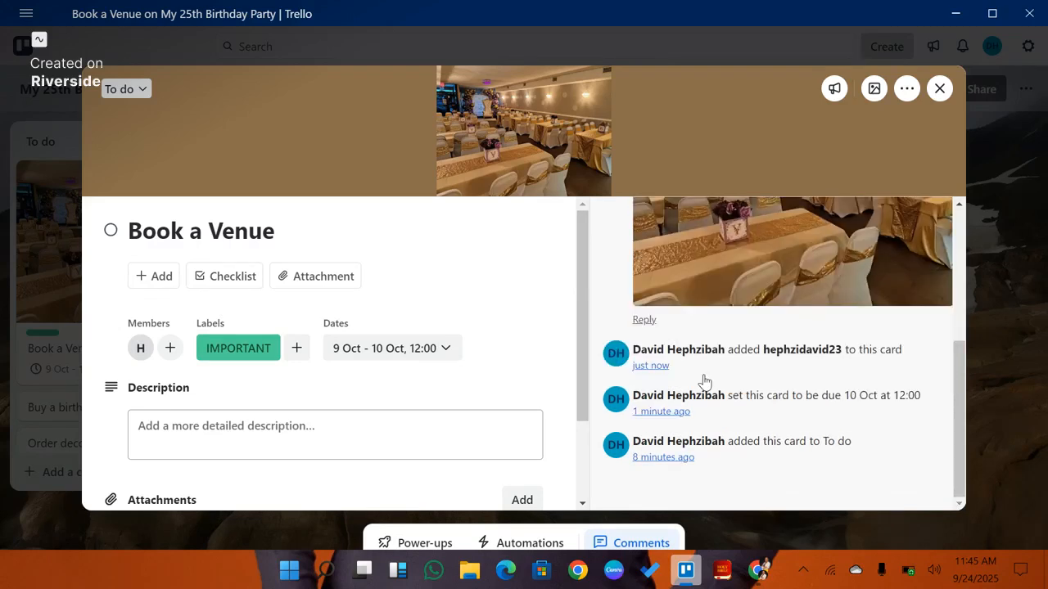
Step: Write the Book a Venue card's description, addressing the new member by name: "I would really love to have this kind of venue to celebrate my 25th Birthday Party."
{"action": "left_click", "coordinate": [400, 429]}
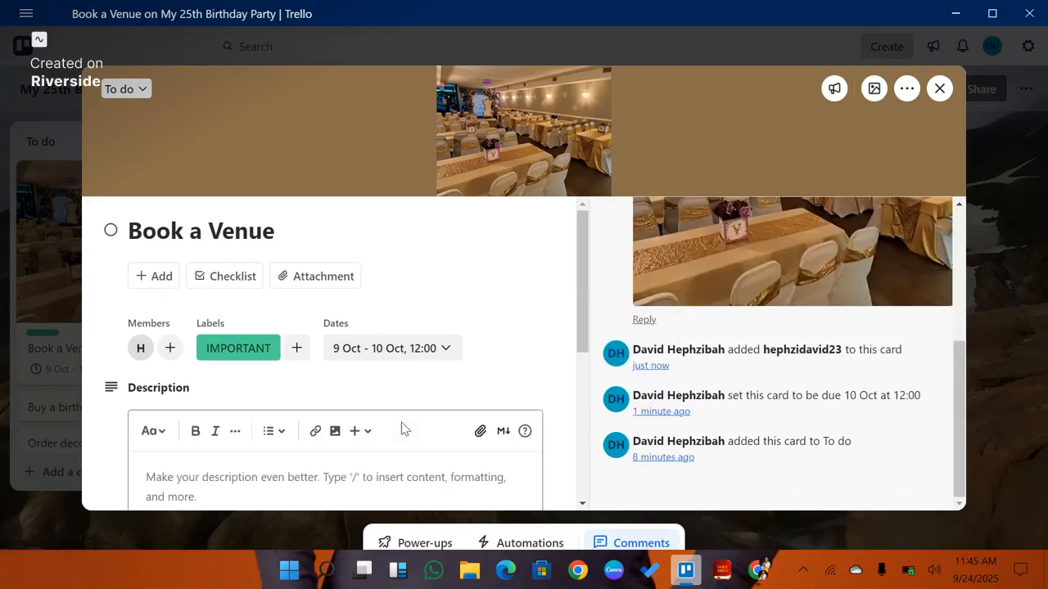
{"action": "scroll", "coordinate": [346, 467], "scroll_direction": "down", "scroll_amount": 1}
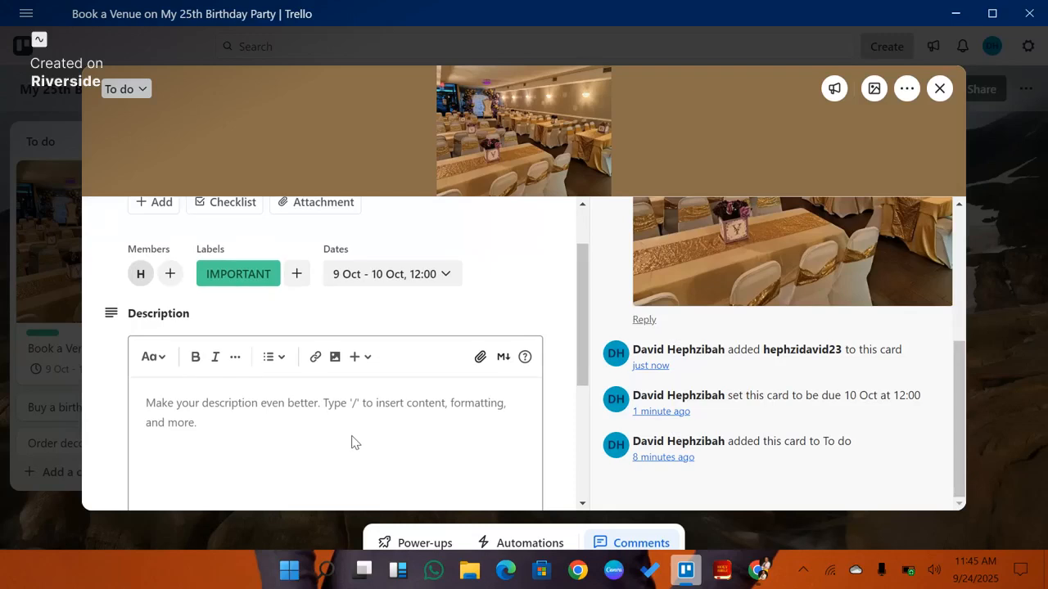
{"action": "scroll", "coordinate": [354, 442], "scroll_direction": "down", "scroll_amount": 1}
{"action": "left_click", "coordinate": [346, 354]}
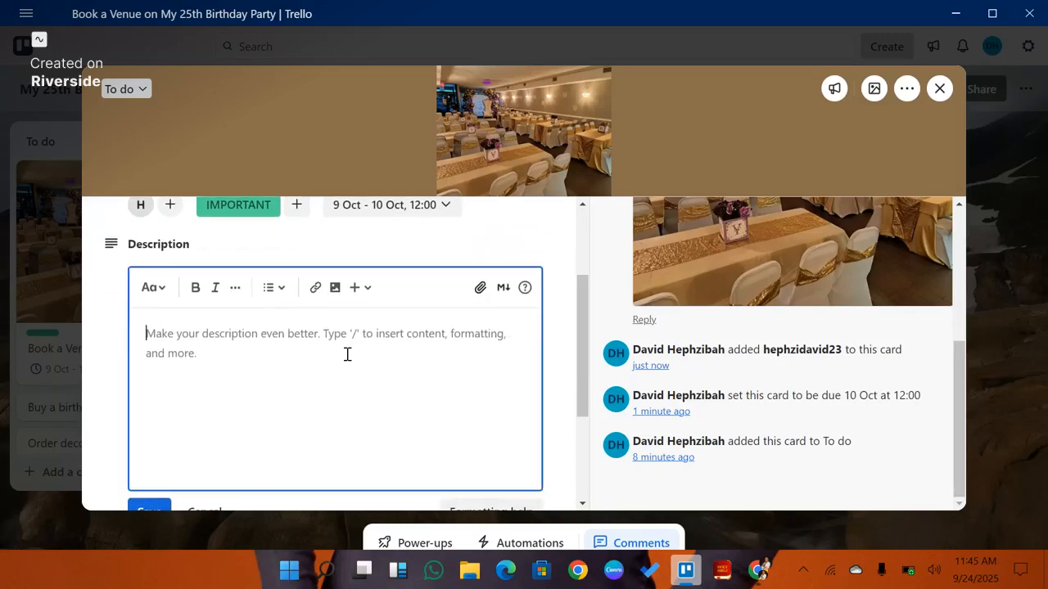
{"action": "type", "text": "Good"}
{"action": "key", "text": "BackSpace"}
{"action": "key", "text": "BackSpace"}
{"action": "key", "text": "BackSpace"}
{"action": "key", "text": "BackSpace"}
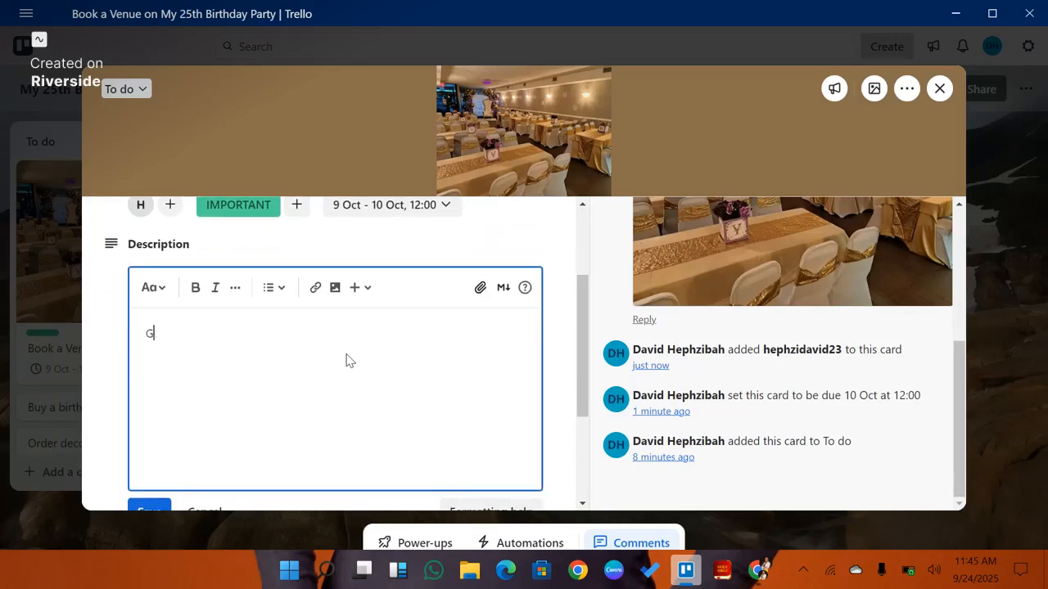
{"action": "type", "text": "he"}
{"action": "key", "text": "BackSpace"}
{"action": "key", "text": "BackSpace"}
{"action": "key", "text": "BackSpace"}
{"action": "key", "text": "BackSpace"}
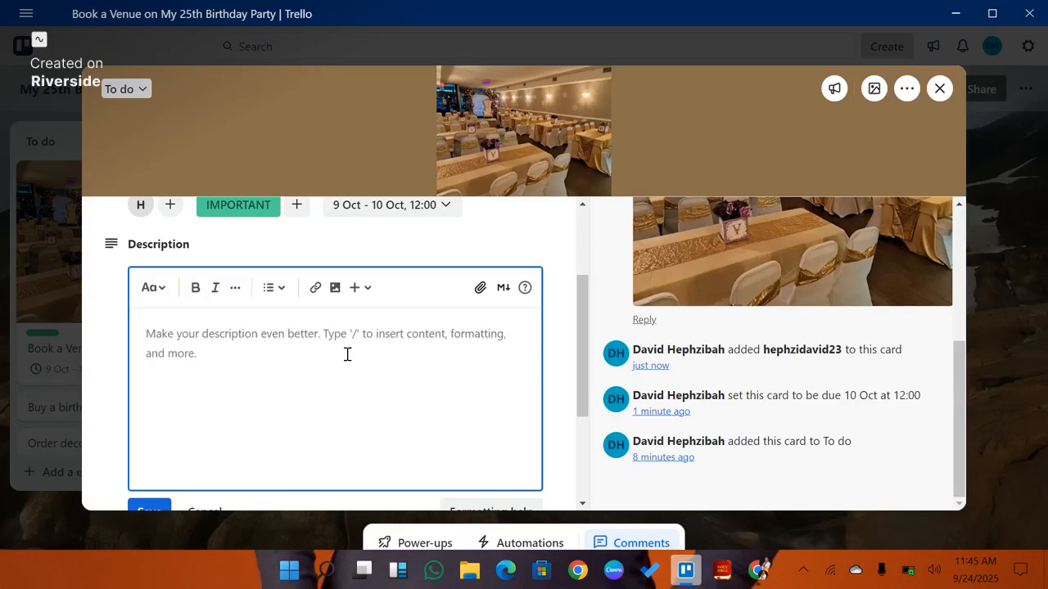
{"action": "type", "text": "Heph"}
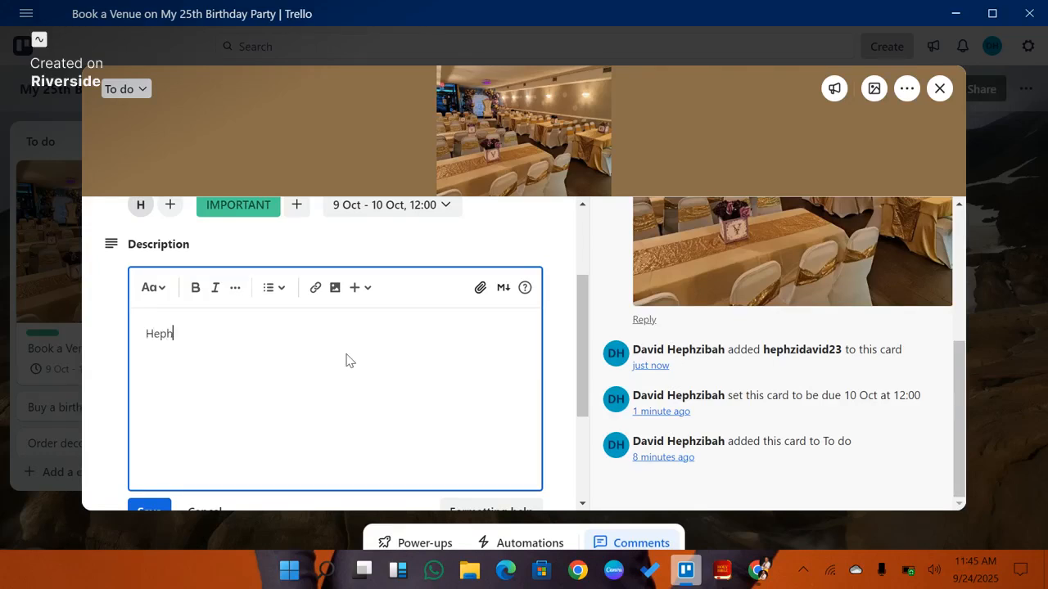
{"action": "type", "text": "zibah, I would"}
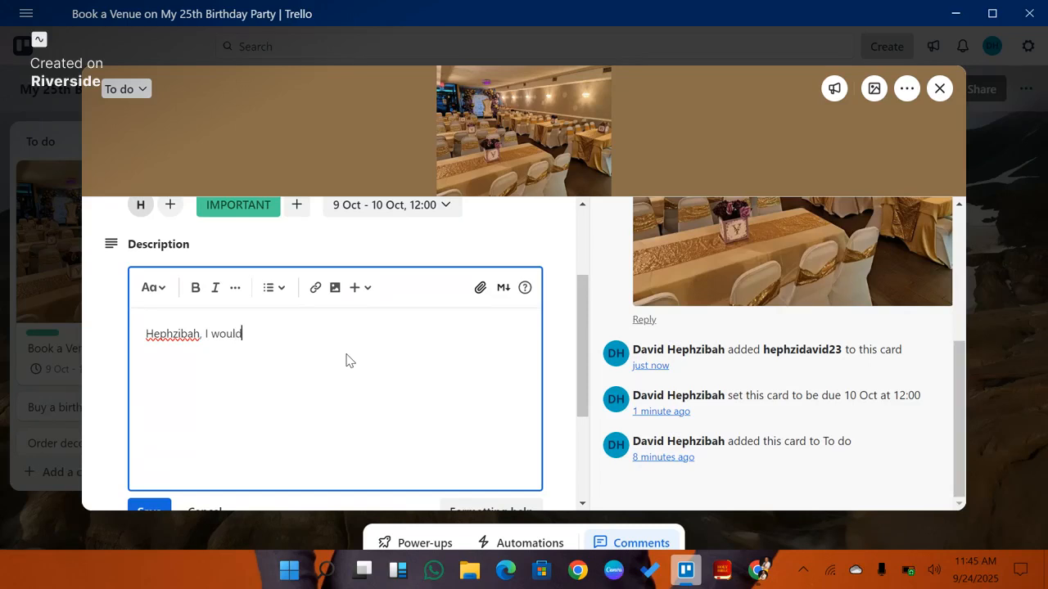
{"action": "type", "text": " really love to have "}
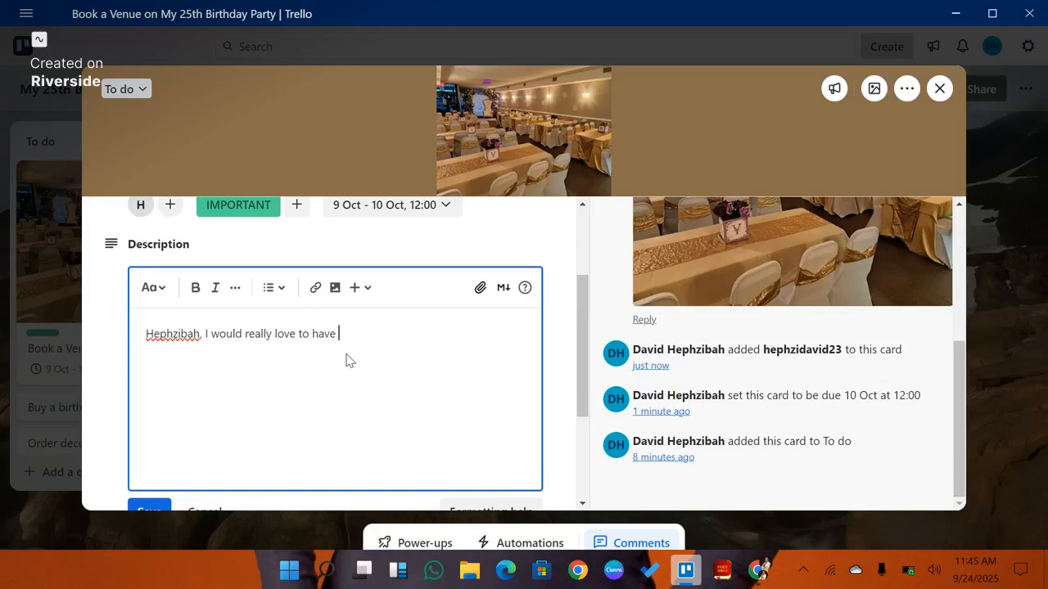
{"action": "type", "text": "this kind of venue to"}
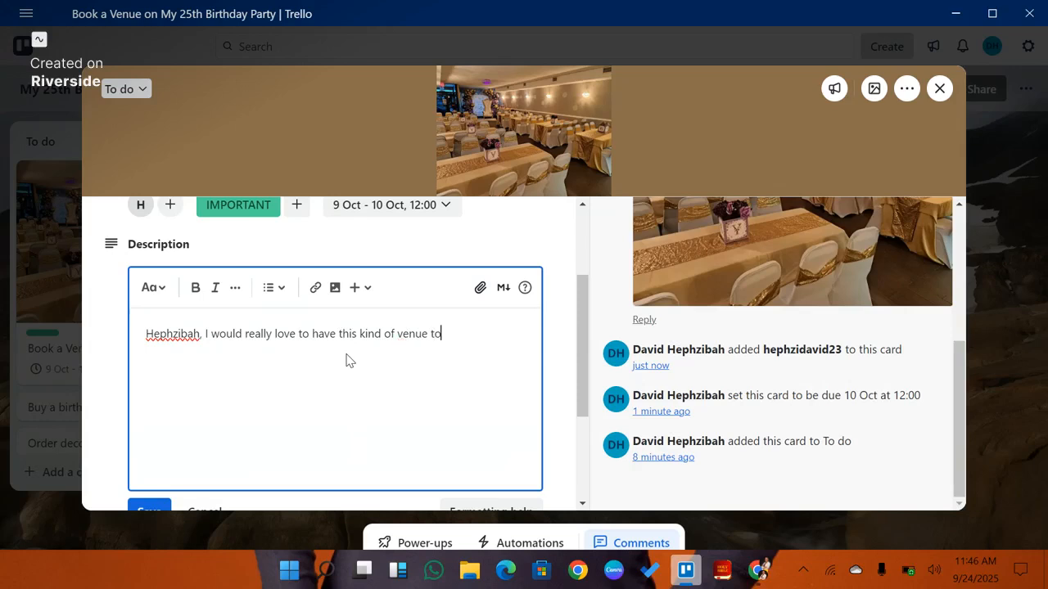
{"action": "type", "text": " celebrate my 25th"}
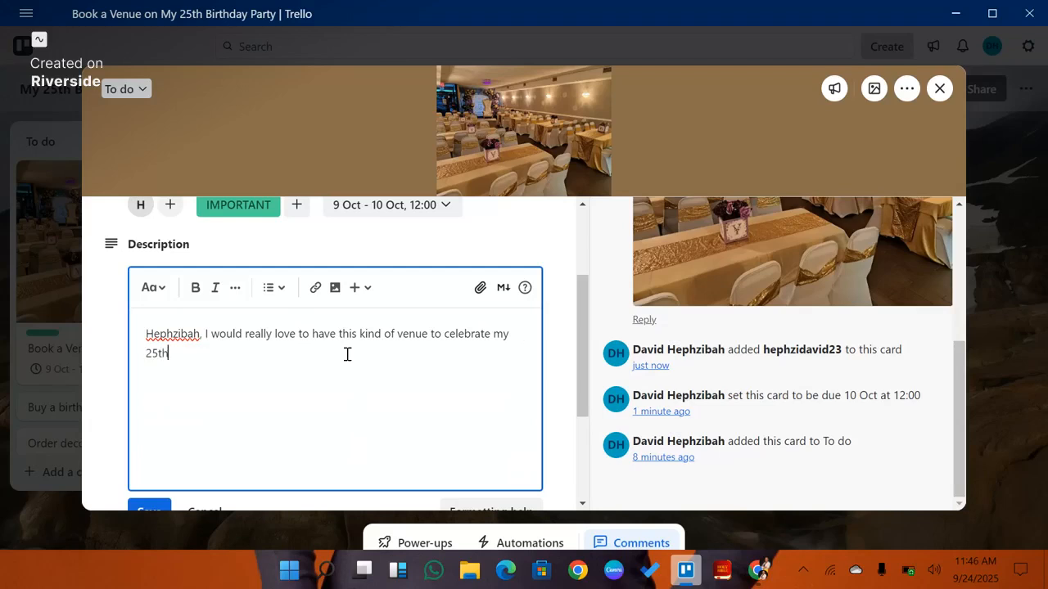
{"action": "type", "text": " Bithday Party"}
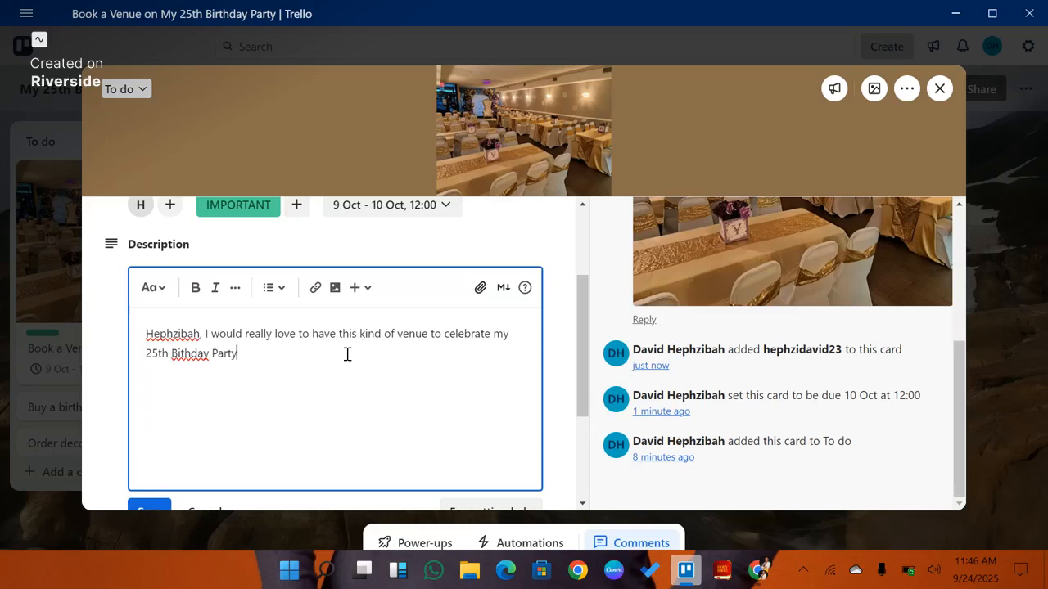
Step: Add the line "Please ensure that you meet my expectations." to the description and save it
{"action": "type", "text": "ple"}
{"action": "key", "text": "BackSpace"}
{"action": "key", "text": "BackSpace"}
{"action": "key", "text": "BackSpace"}
{"action": "type", "text": "Ple"}
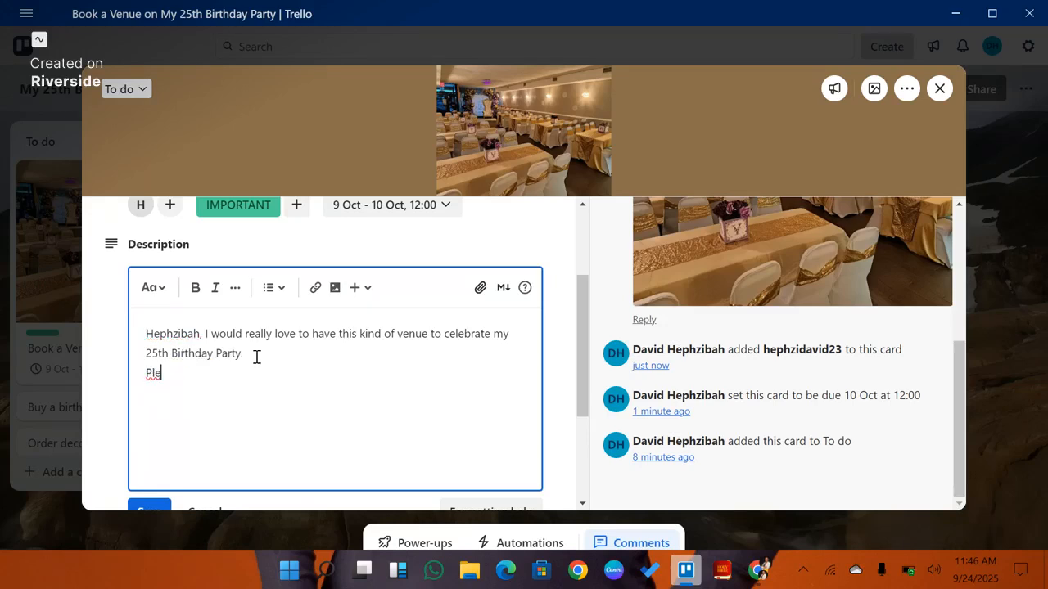
{"action": "type", "text": "ase ensure that you meet m"}
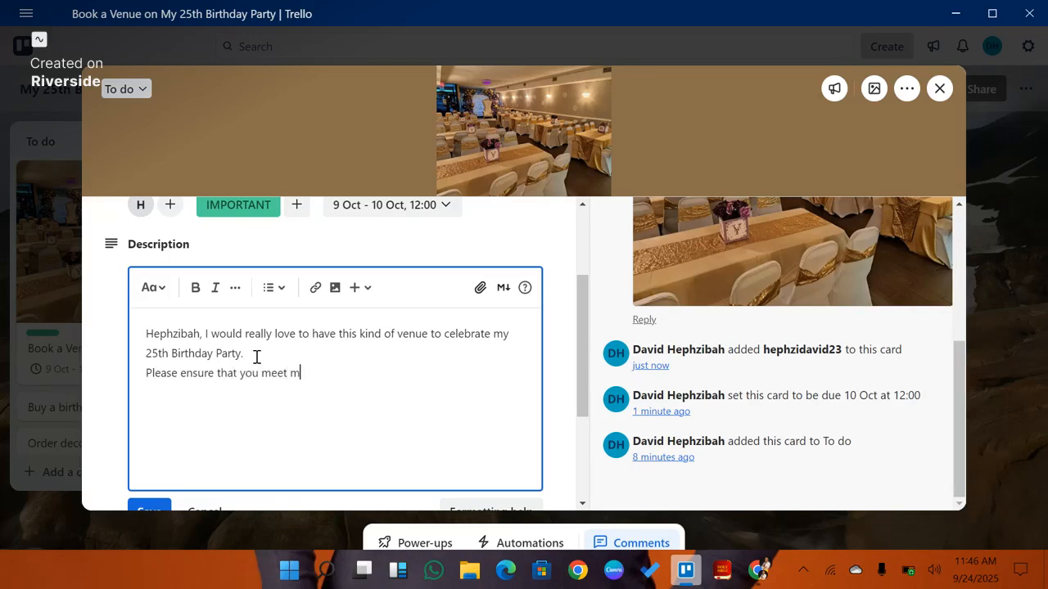
{"action": "type", "text": "y expectations."}
{"action": "scroll", "coordinate": [245, 369], "scroll_direction": "down", "scroll_amount": 2}
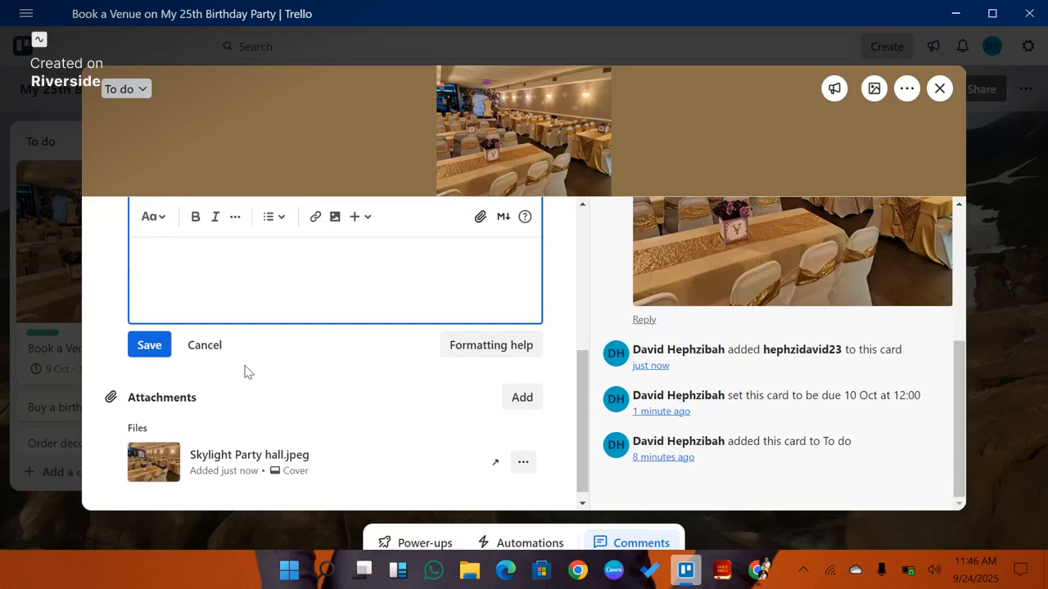
{"action": "left_click", "coordinate": [152, 346]}
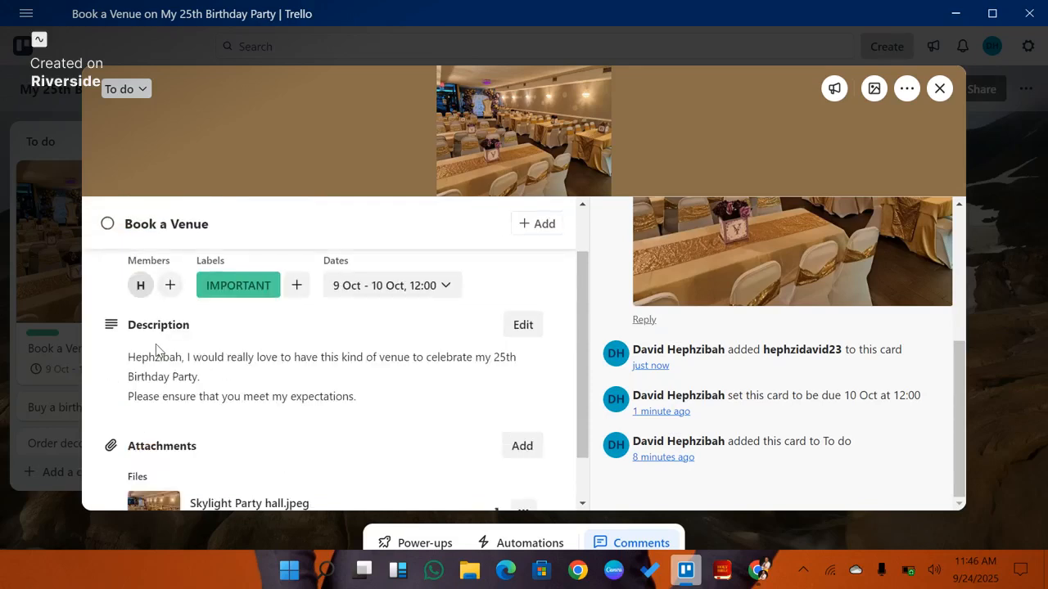
Step: Review the card's description and attachment, and reopen the card's dates to save them as they are
{"action": "scroll", "coordinate": [158, 350], "scroll_direction": "up", "scroll_amount": 1}
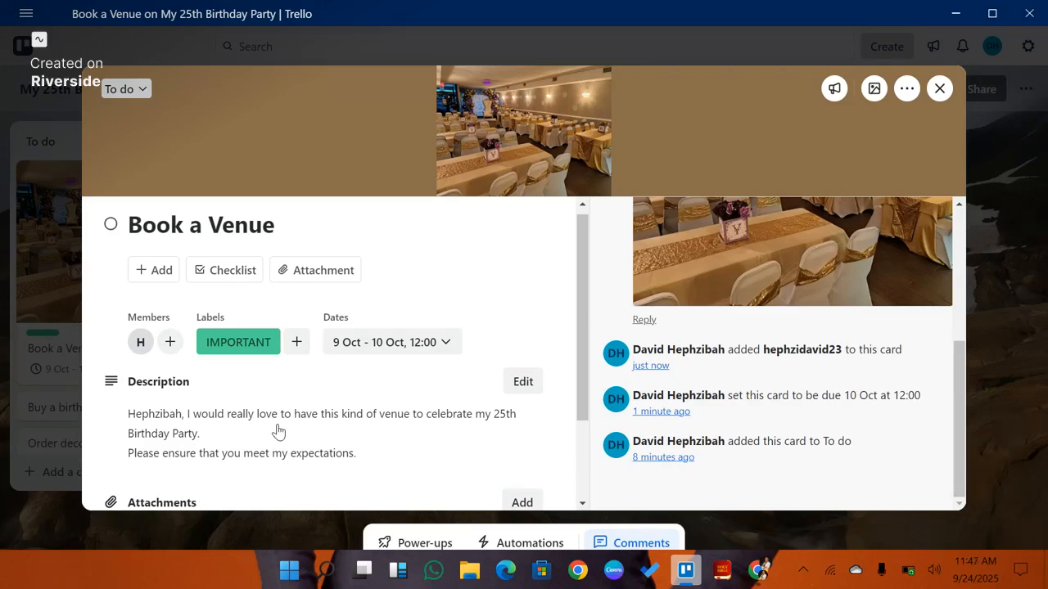
{"action": "scroll", "coordinate": [279, 431], "scroll_direction": "down", "scroll_amount": 1}
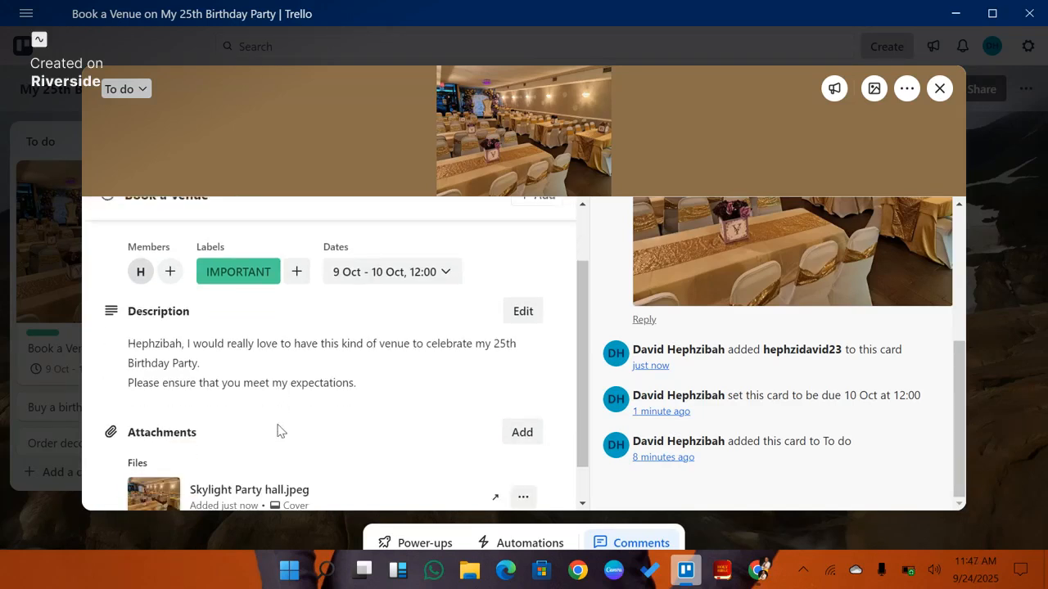
{"action": "scroll", "coordinate": [278, 431], "scroll_direction": "down", "scroll_amount": 1}
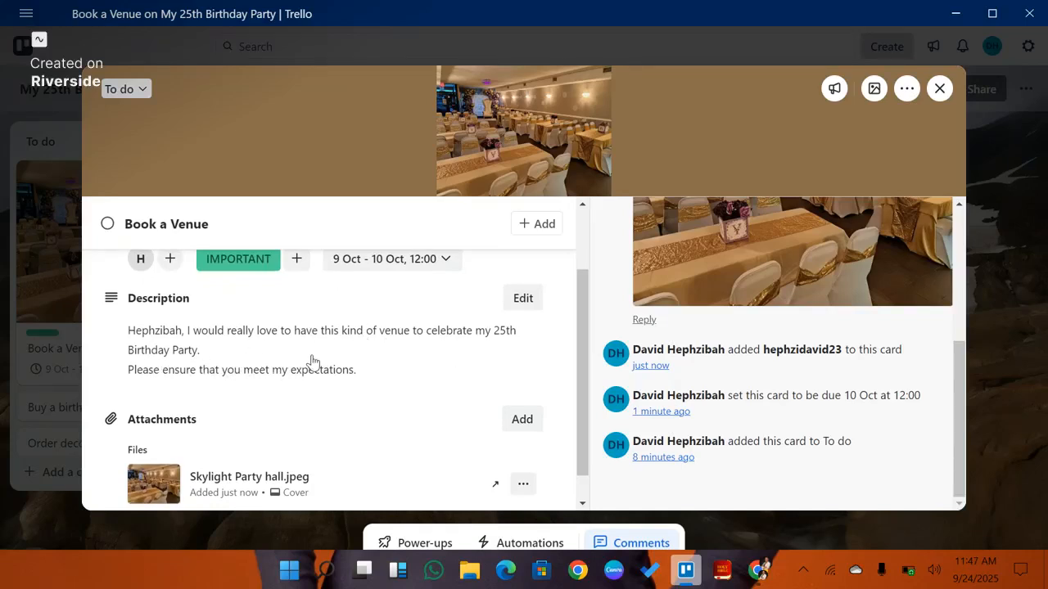
{"action": "scroll", "coordinate": [311, 360], "scroll_direction": "down", "scroll_amount": 1}
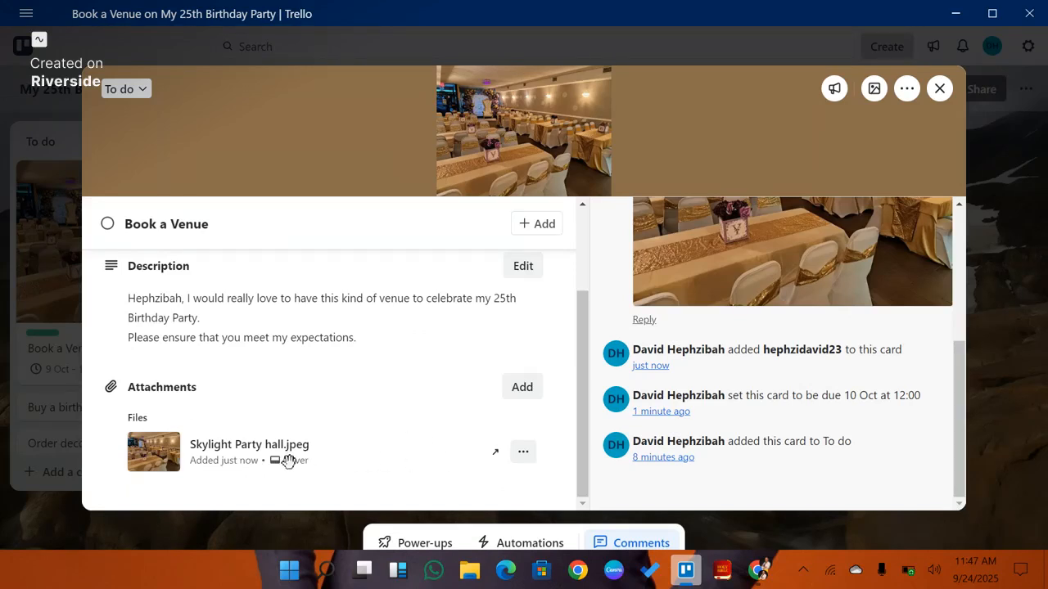
{"action": "scroll", "coordinate": [363, 408], "scroll_direction": "up", "scroll_amount": 2}
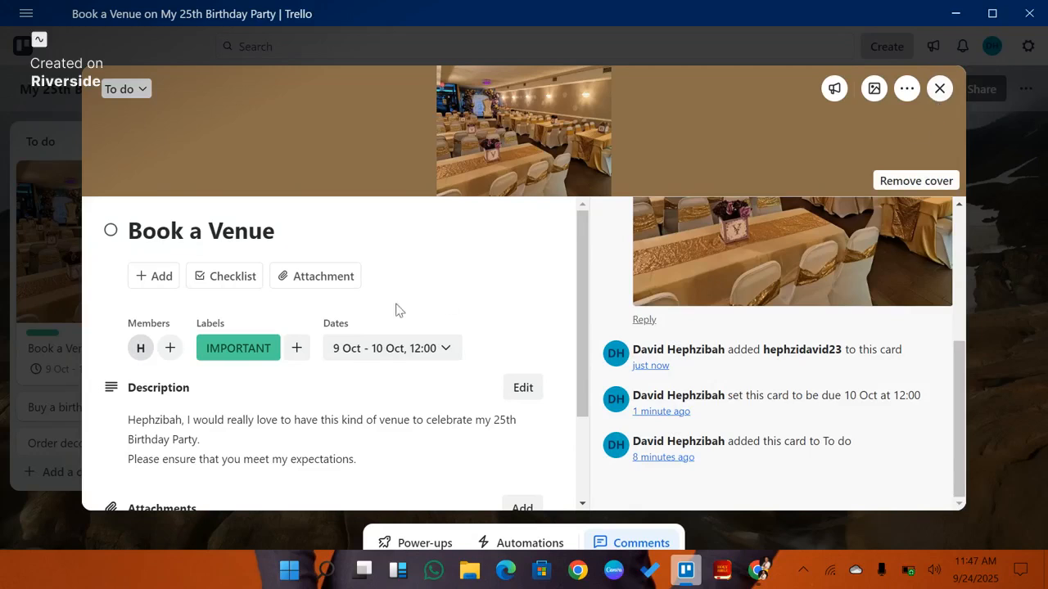
{"action": "left_click", "coordinate": [449, 348]}
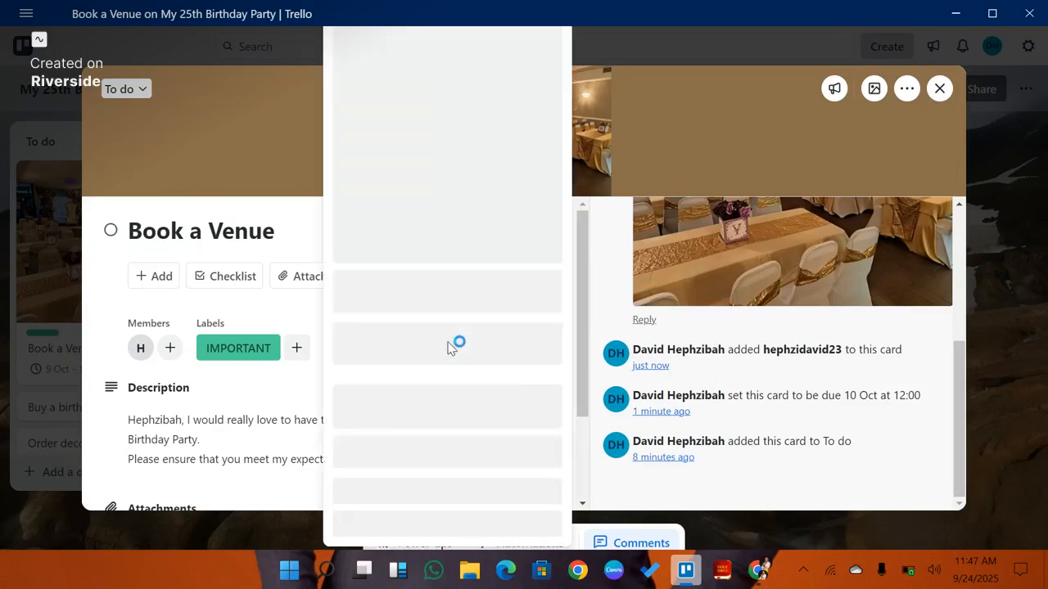
{"action": "scroll", "coordinate": [435, 385], "scroll_direction": "down", "scroll_amount": 2}
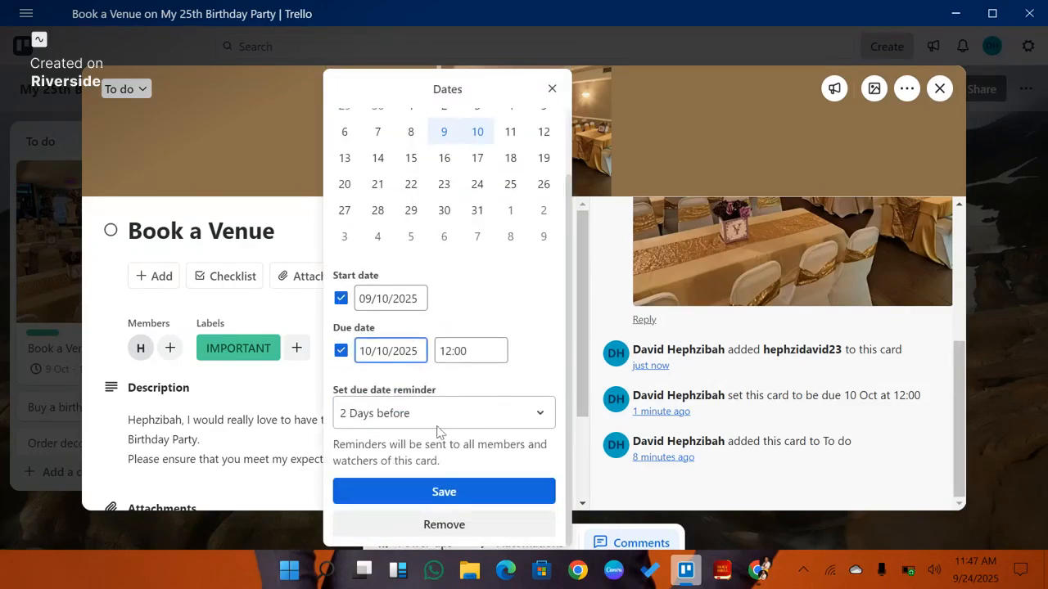
{"action": "left_click", "coordinate": [441, 492]}
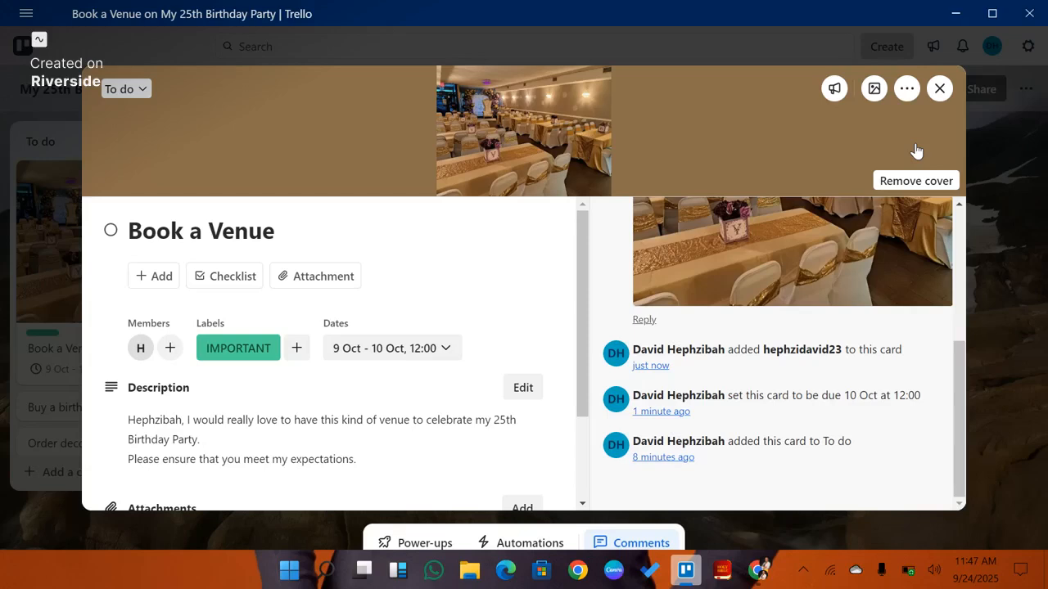
Step: Open the Buy a birthday cake card and give it the NOT SO IMPORTANT label
{"action": "left_click", "coordinate": [940, 88]}
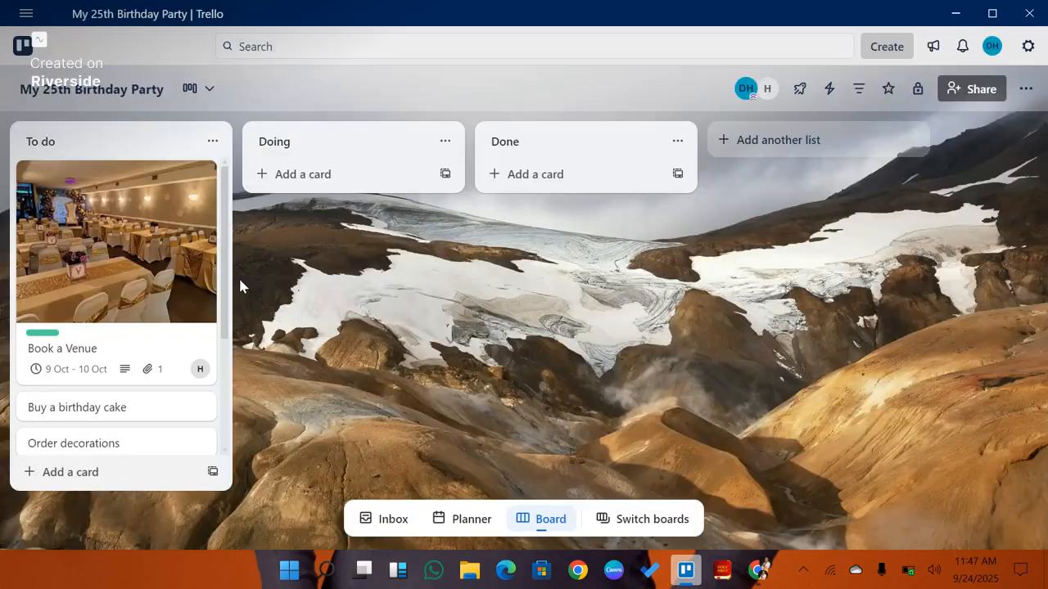
{"action": "left_click", "coordinate": [117, 416]}
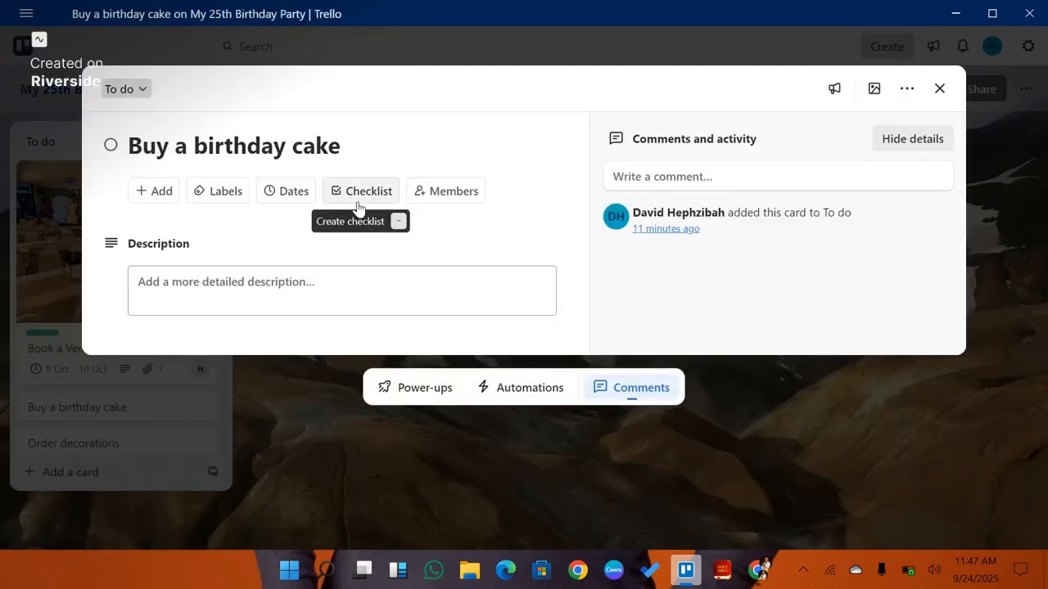
{"action": "left_click", "coordinate": [223, 199]}
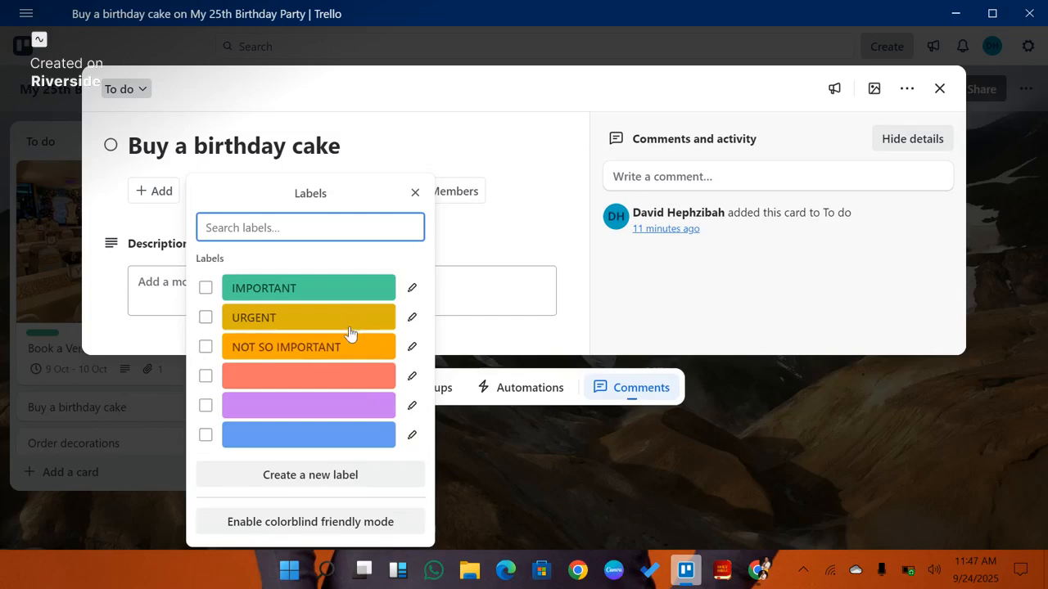
{"action": "left_click", "coordinate": [332, 348]}
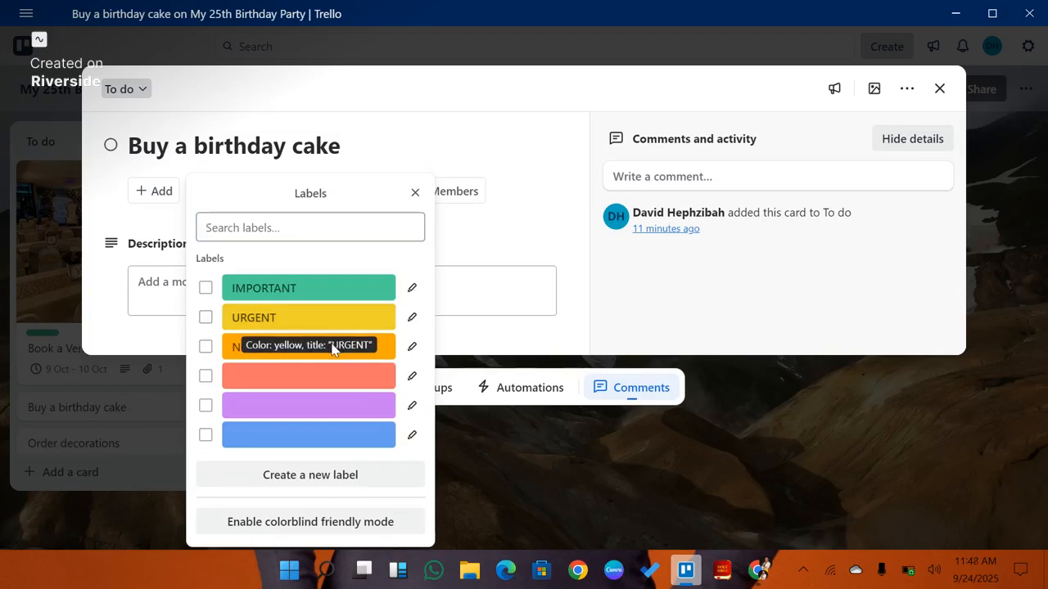
{"action": "left_click", "coordinate": [206, 347]}
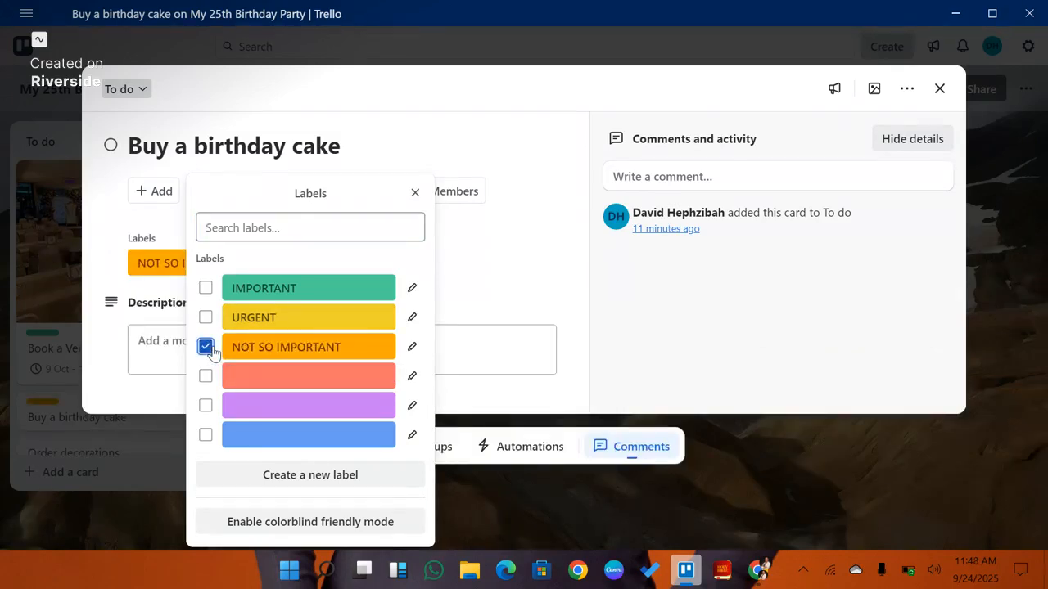
{"action": "left_click", "coordinate": [483, 270]}
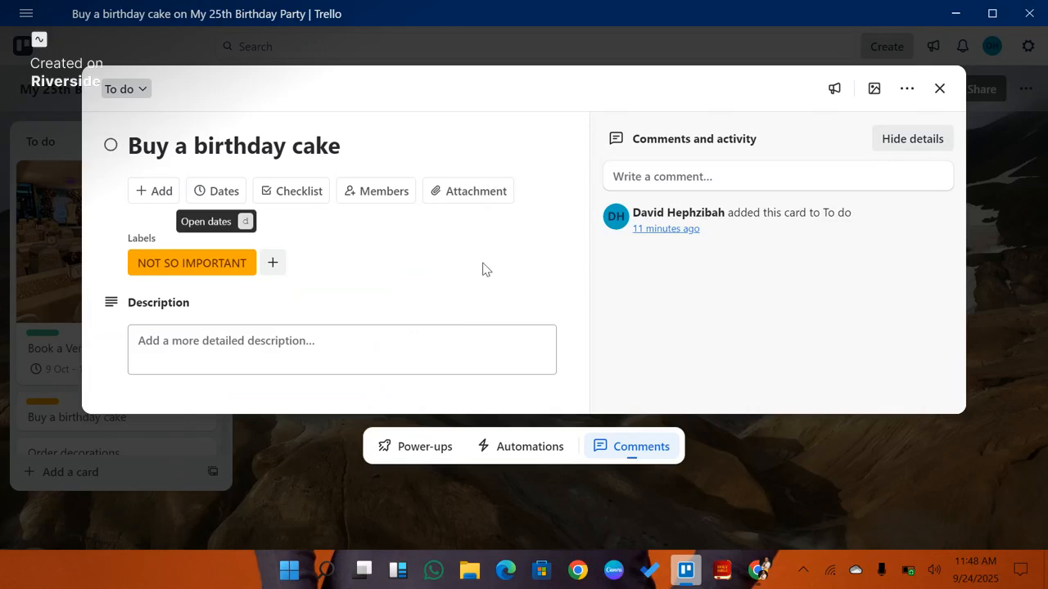
Step: Give the cake card a start date of 09/10/2025 and a due date of 10/10/2025 at 12:00
{"action": "left_click", "coordinate": [221, 195]}
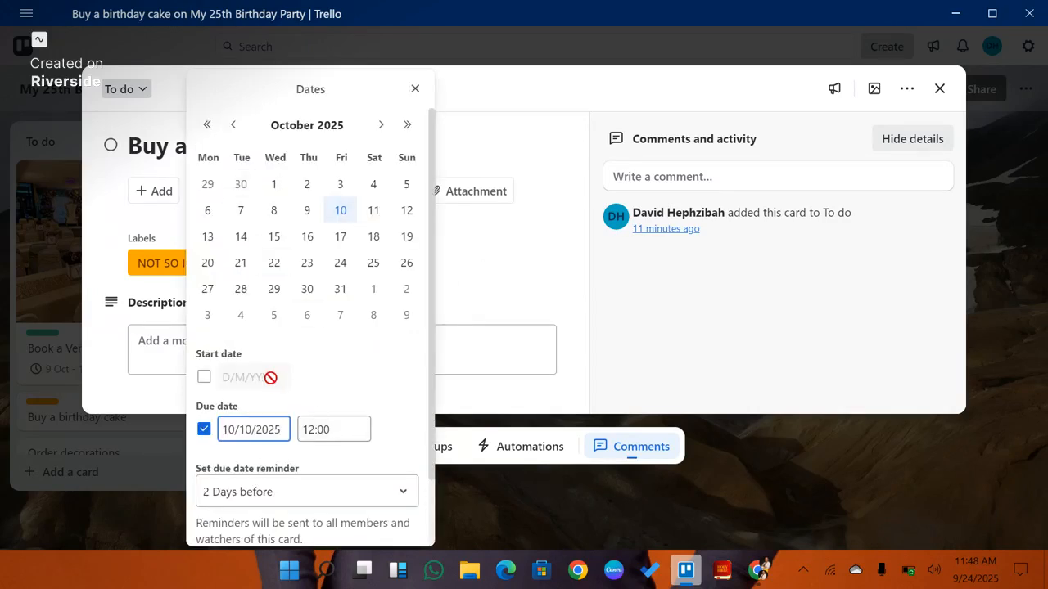
{"action": "left_click", "coordinate": [203, 378]}
{"action": "scroll", "coordinate": [295, 456], "scroll_direction": "down", "scroll_amount": 1}
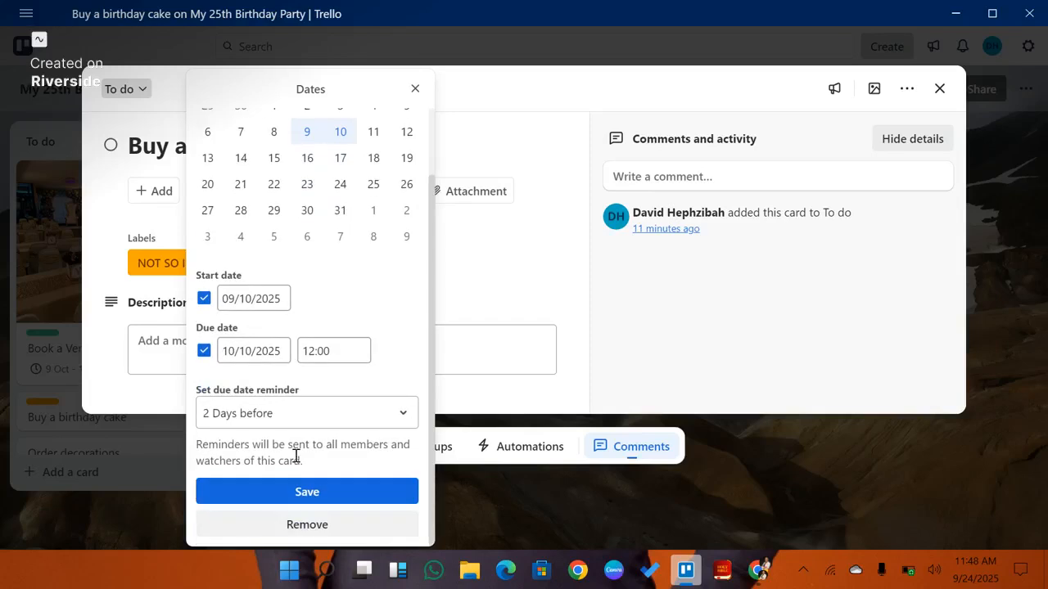
{"action": "left_click", "coordinate": [316, 494]}
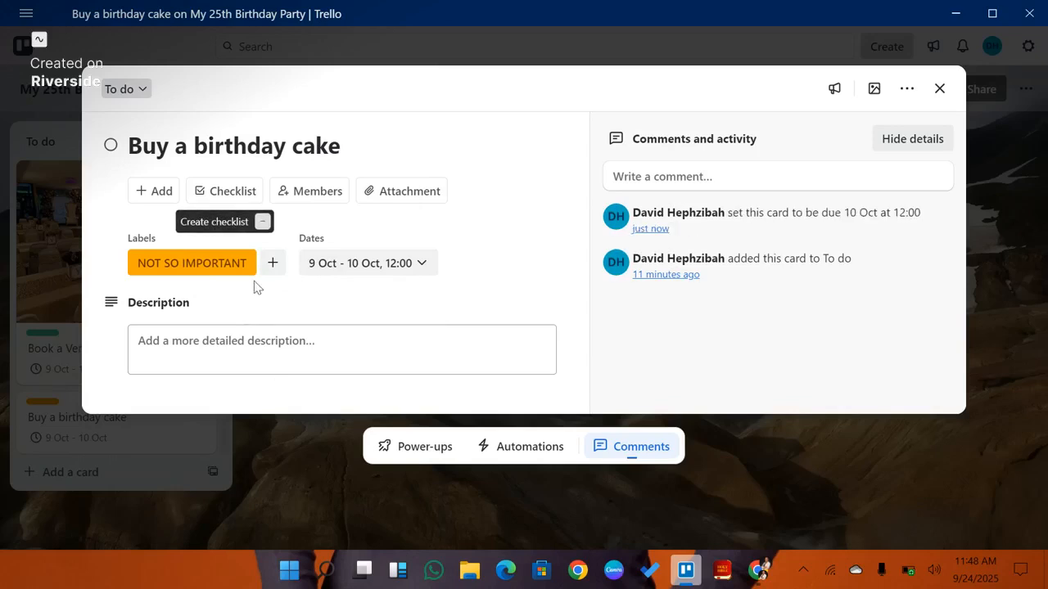
Step: Attach the image "As Autumn Turns to Winter_ Minimal Wedding Inspiration" from the computer's Downloads folder to the cake card
{"action": "left_click", "coordinate": [416, 193]}
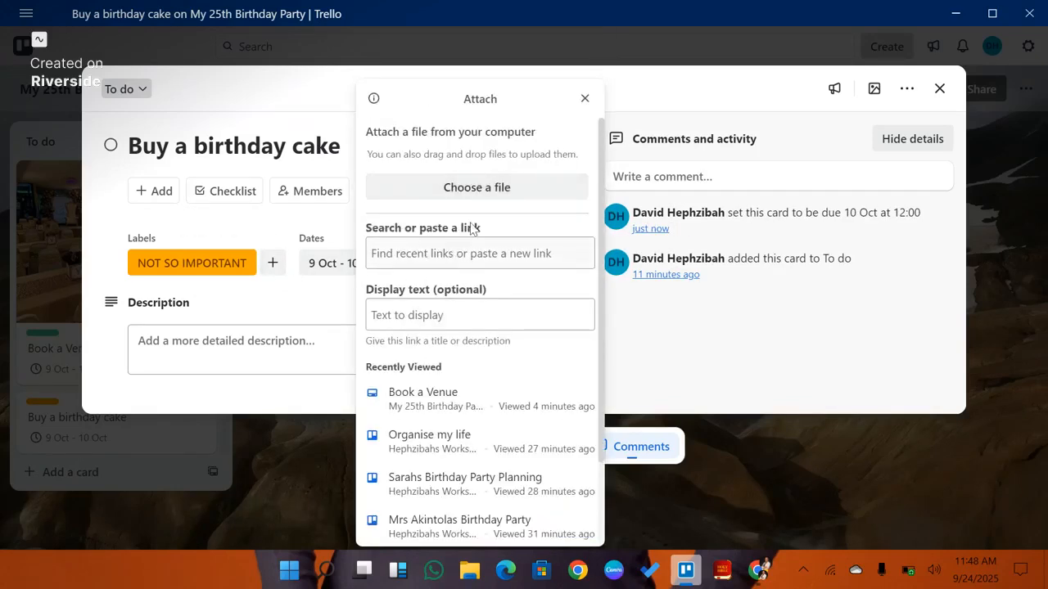
{"action": "left_click", "coordinate": [478, 187]}
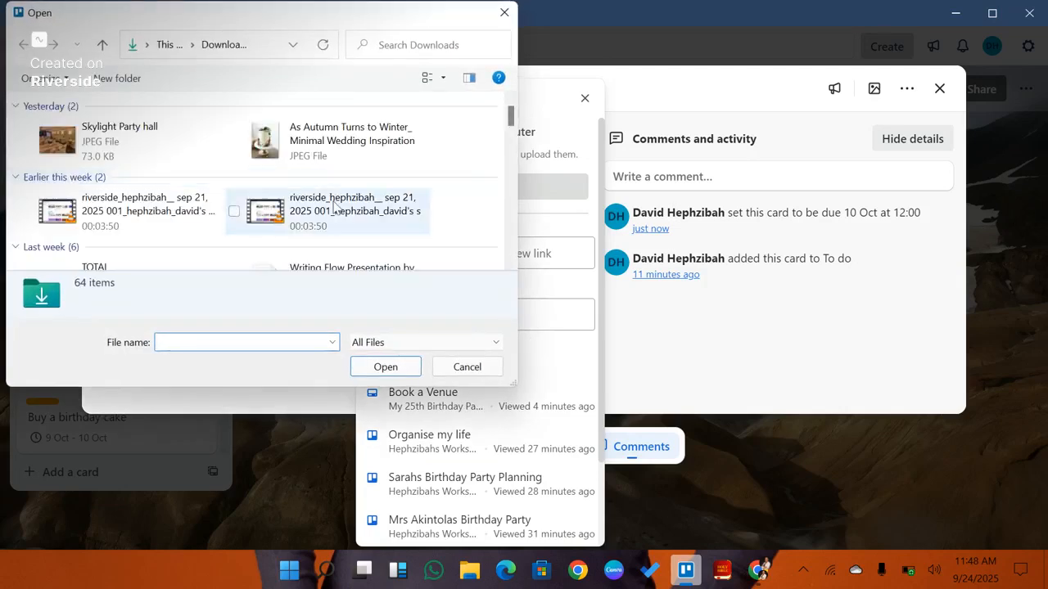
{"action": "left_click", "coordinate": [282, 135]}
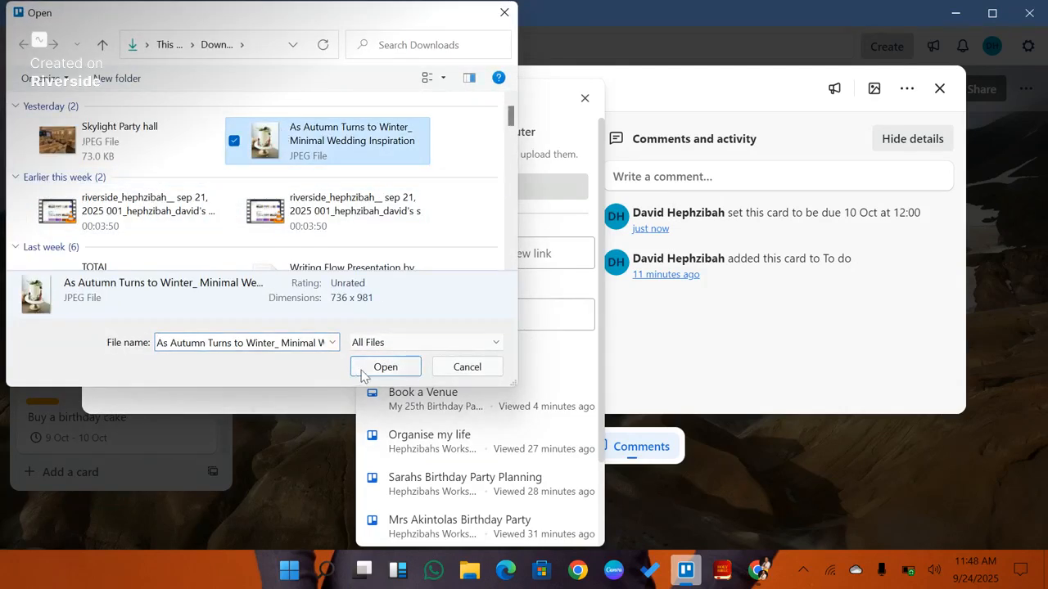
{"action": "left_click", "coordinate": [386, 368]}
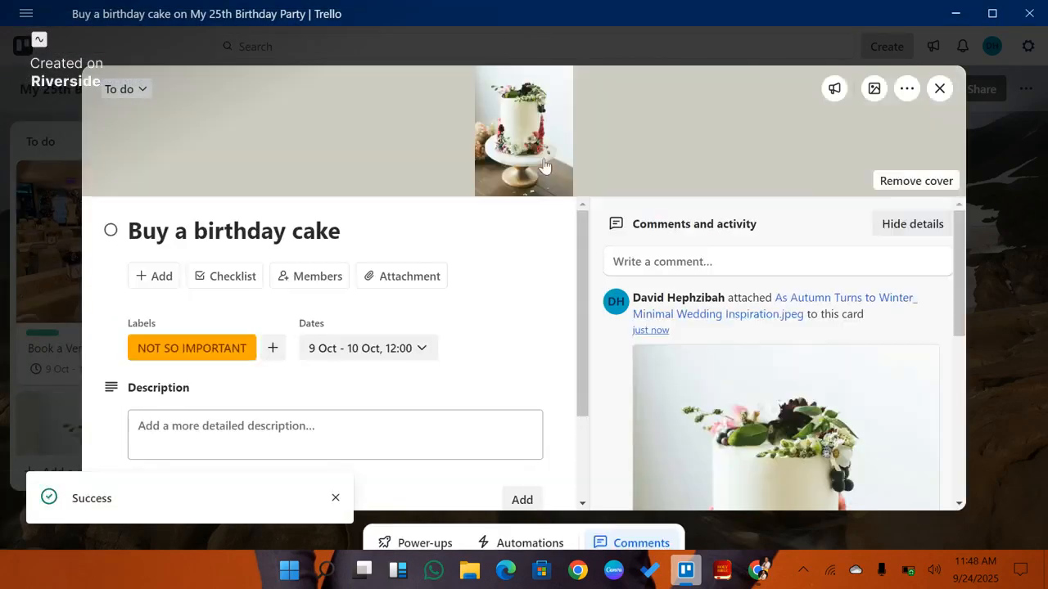
Step: Write the cake card's description "For my 25th Birthday: Ensure that you order a 3 inches red velvet cake from darling cakes."
{"action": "scroll", "coordinate": [626, 259], "scroll_direction": "down", "scroll_amount": 4}
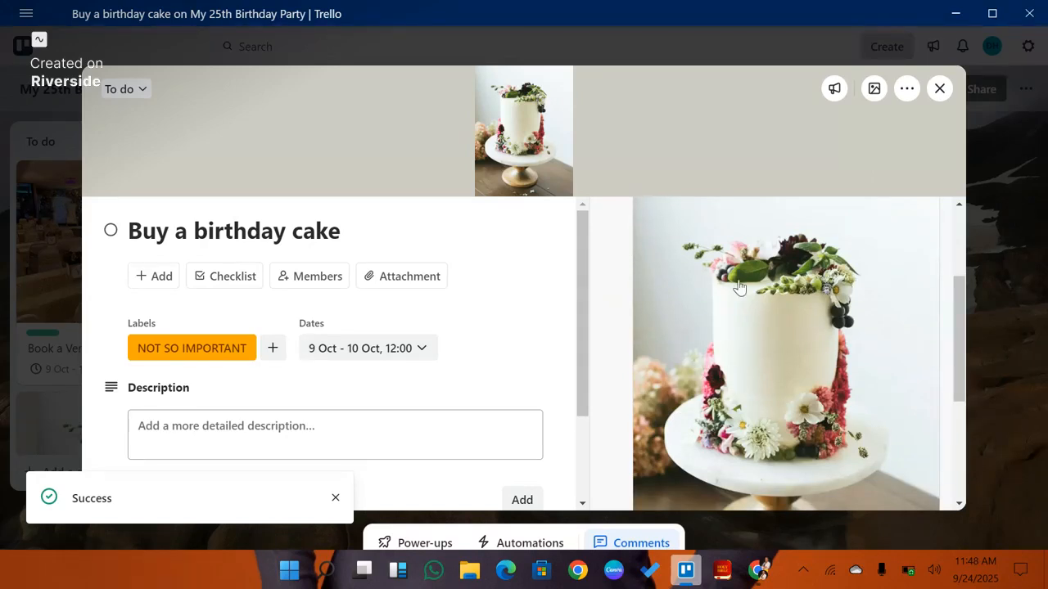
{"action": "scroll", "coordinate": [807, 303], "scroll_direction": "up", "scroll_amount": 3}
{"action": "scroll", "coordinate": [810, 309], "scroll_direction": "down", "scroll_amount": 3}
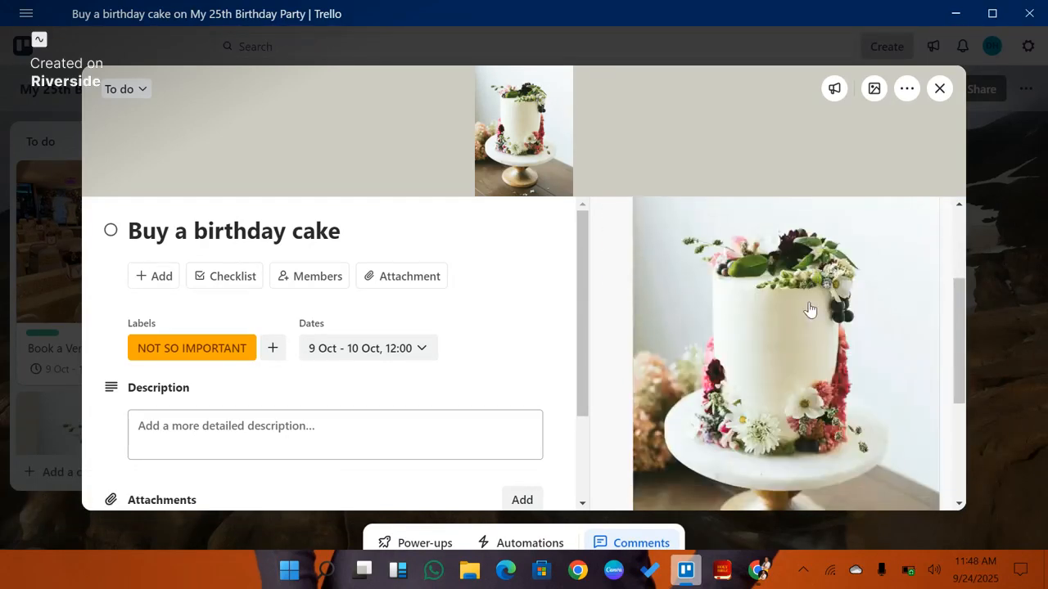
{"action": "scroll", "coordinate": [810, 309], "scroll_direction": "up", "scroll_amount": 3}
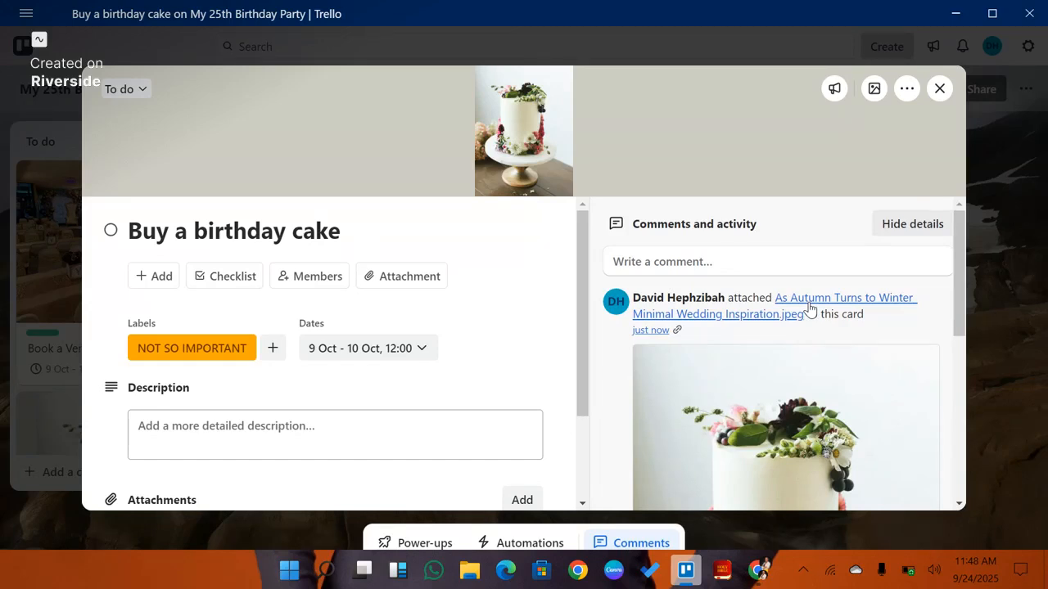
{"action": "left_click", "coordinate": [385, 435]}
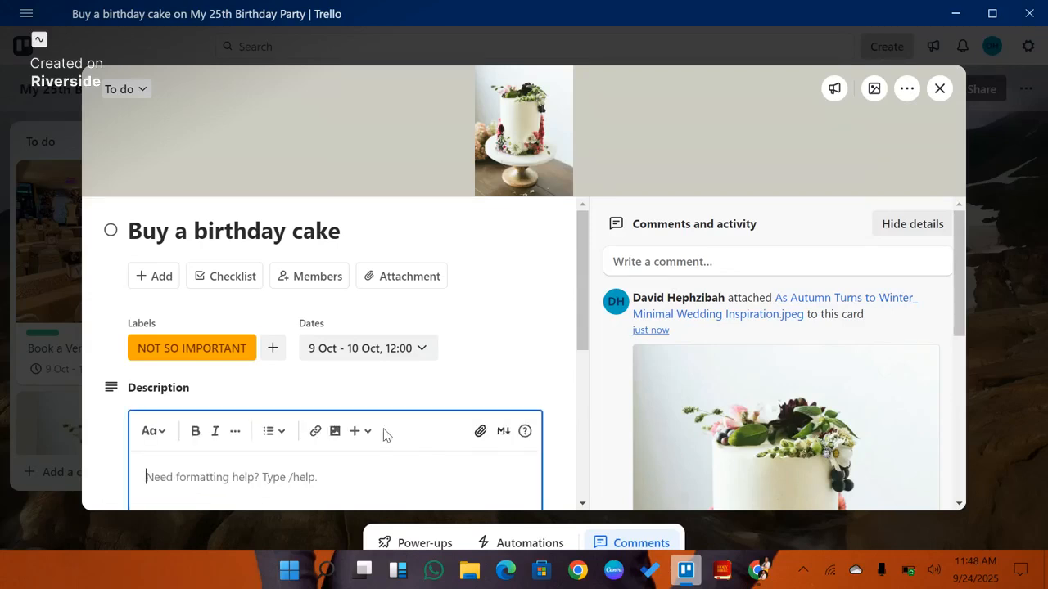
{"action": "type", "text": "For"}
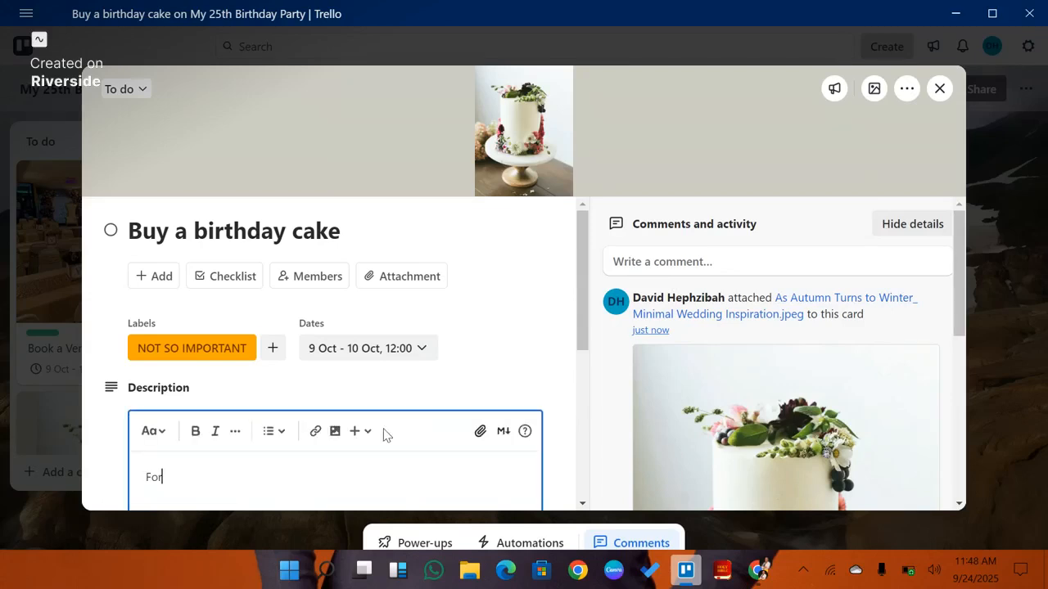
{"action": "type", "text": " my 25th Bithday:"}
{"action": "right_click", "coordinate": [222, 481]}
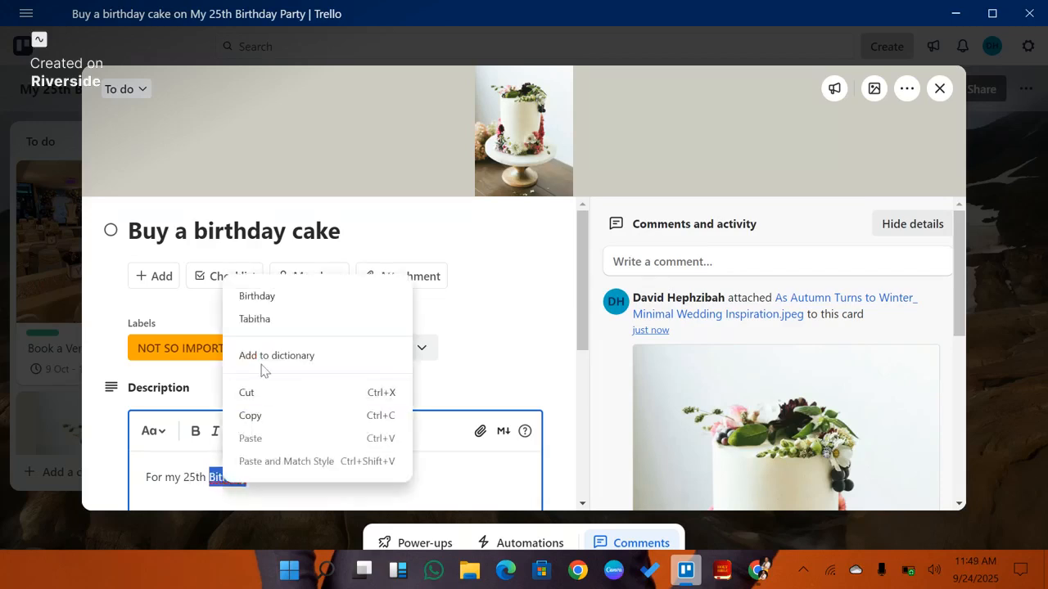
{"action": "left_click", "coordinate": [296, 298]}
{"action": "type", "text": ":"}
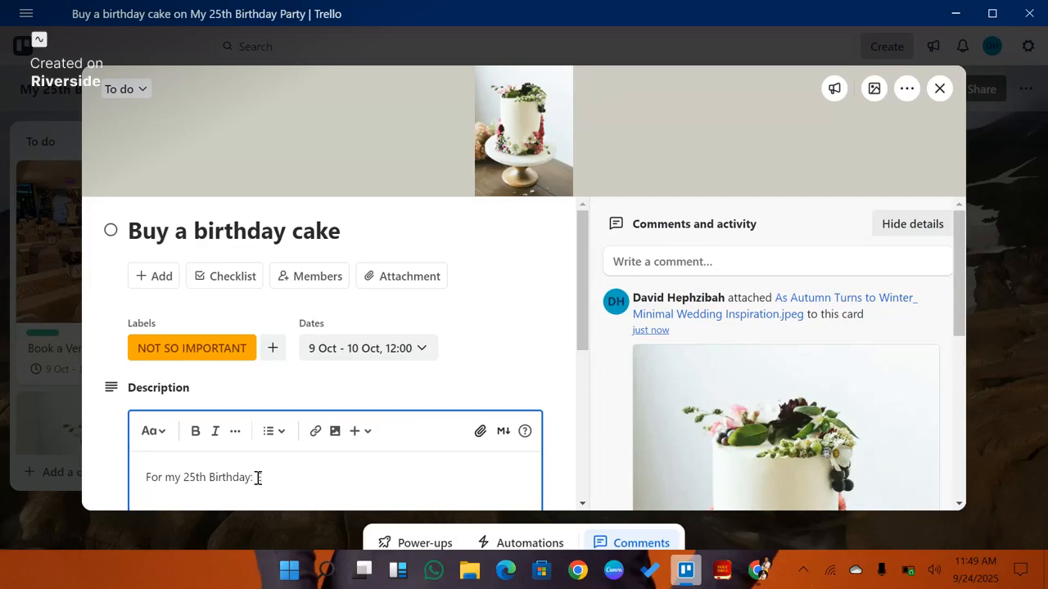
{"action": "type", "text": " Ensure that you order a 3 inch"}
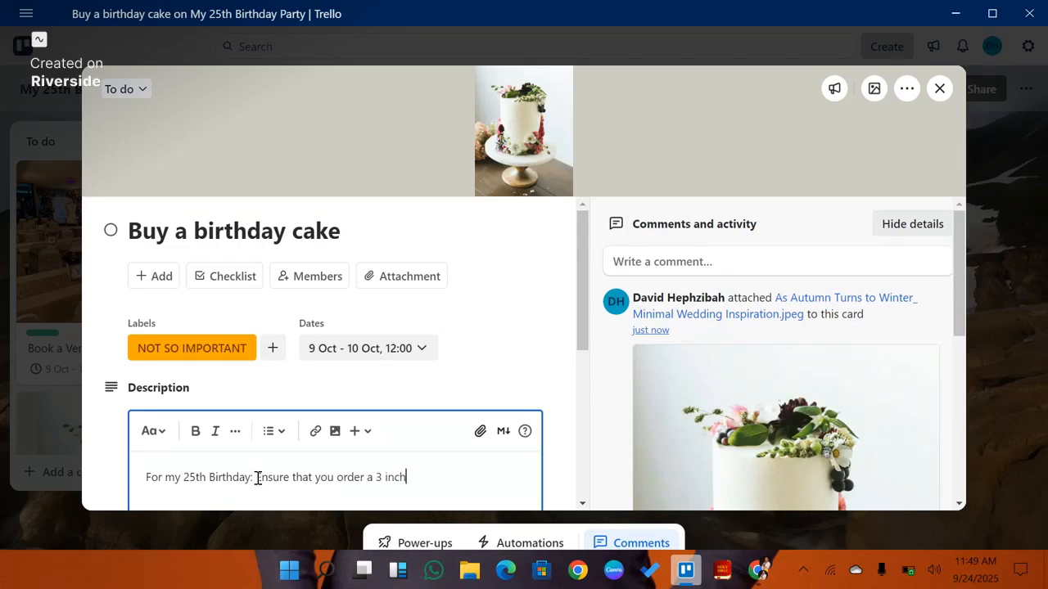
{"action": "type", "text": "es red velvet cake fr"}
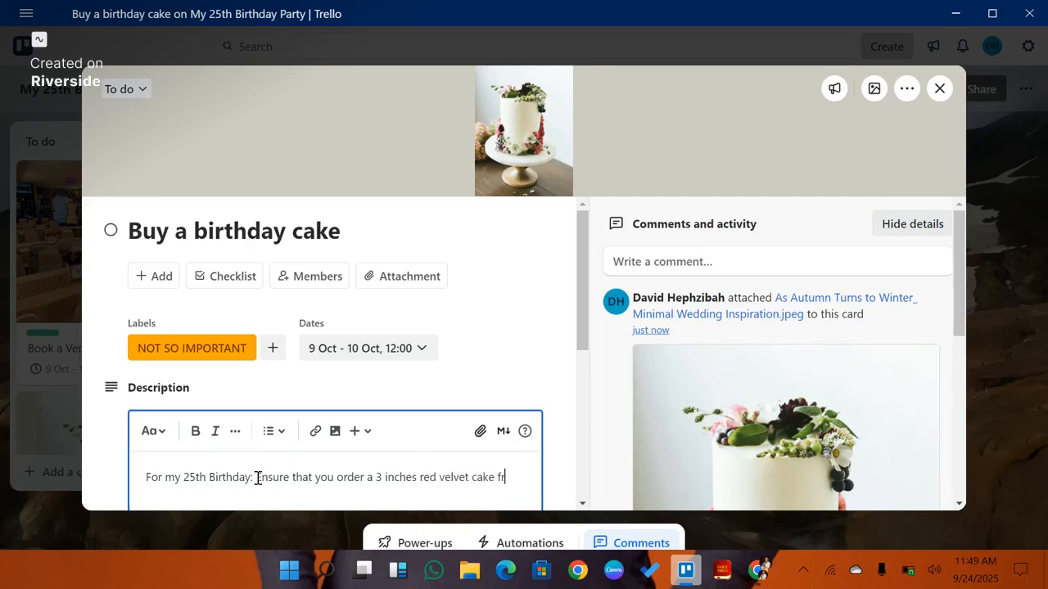
{"action": "type", "text": "om darling cakes."}
Step: Add the line "She is the best baker in town." to the description and save it
{"action": "key", "text": "Return"}
{"action": "type", "text": "s. She"}
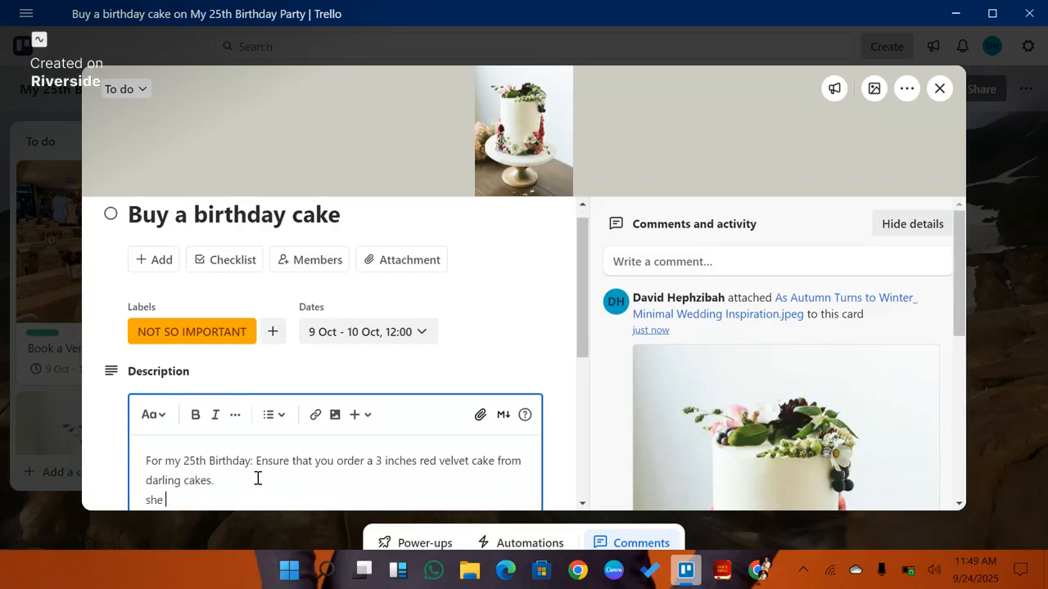
{"action": "type", "text": " is the best baker"}
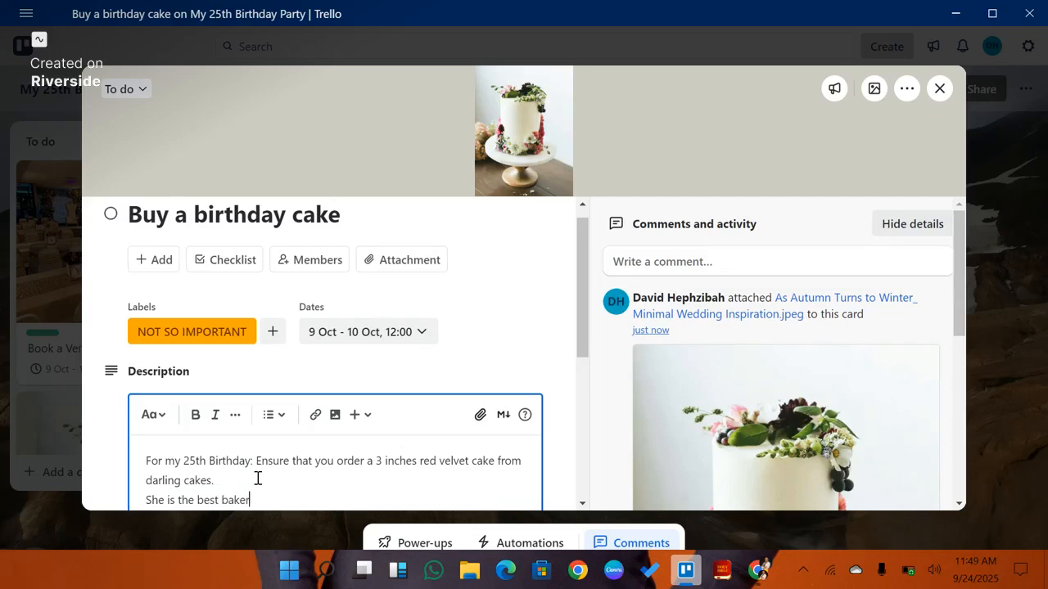
{"action": "type", "text": " in the"}
{"action": "key", "text": "BackSpace"}
{"action": "key", "text": "BackSpace"}
{"action": "key", "text": "BackSpace"}
{"action": "type", "text": "town"}
{"action": "scroll", "coordinate": [449, 363], "scroll_direction": "down", "scroll_amount": 2}
{"action": "scroll", "coordinate": [449, 363], "scroll_direction": "up", "scroll_amount": 2}
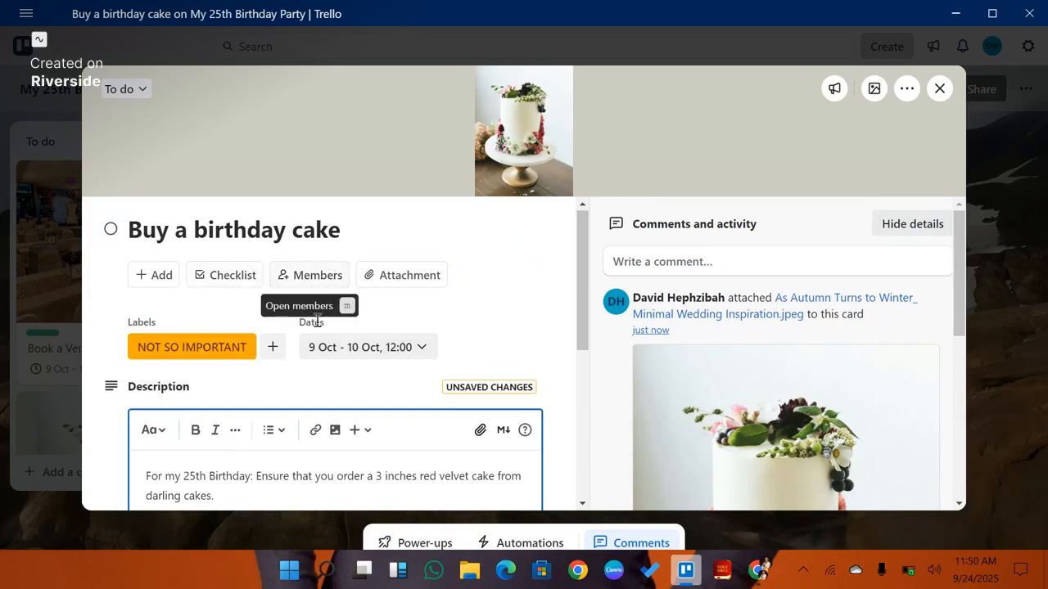
{"action": "mouse_move", "coordinate": [540, 174]}
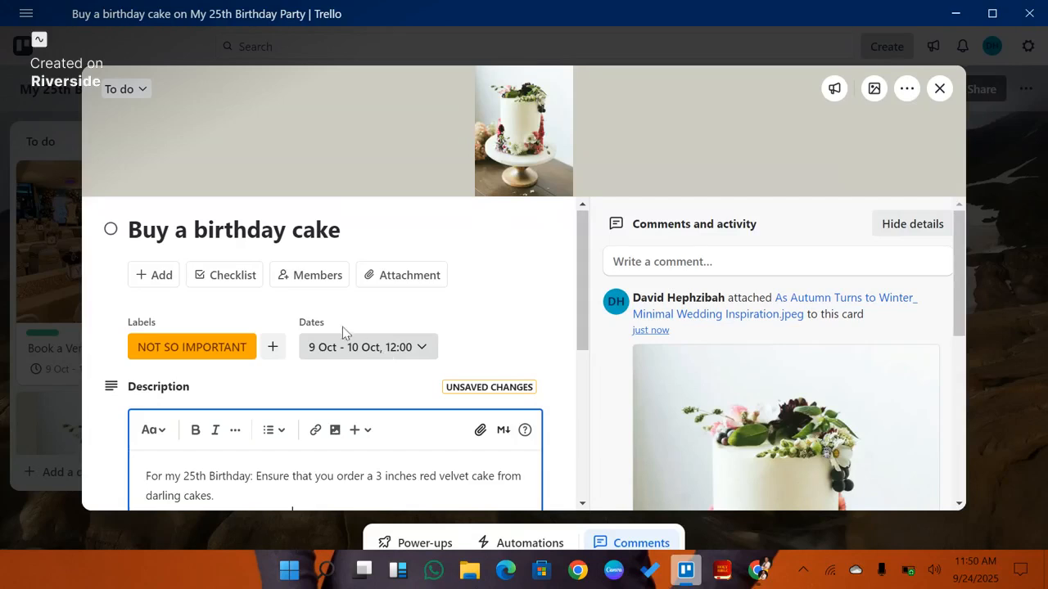
{"action": "scroll", "coordinate": [351, 359], "scroll_direction": "down", "scroll_amount": 3}
{"action": "scroll", "coordinate": [351, 359], "scroll_direction": "up", "scroll_amount": 2}
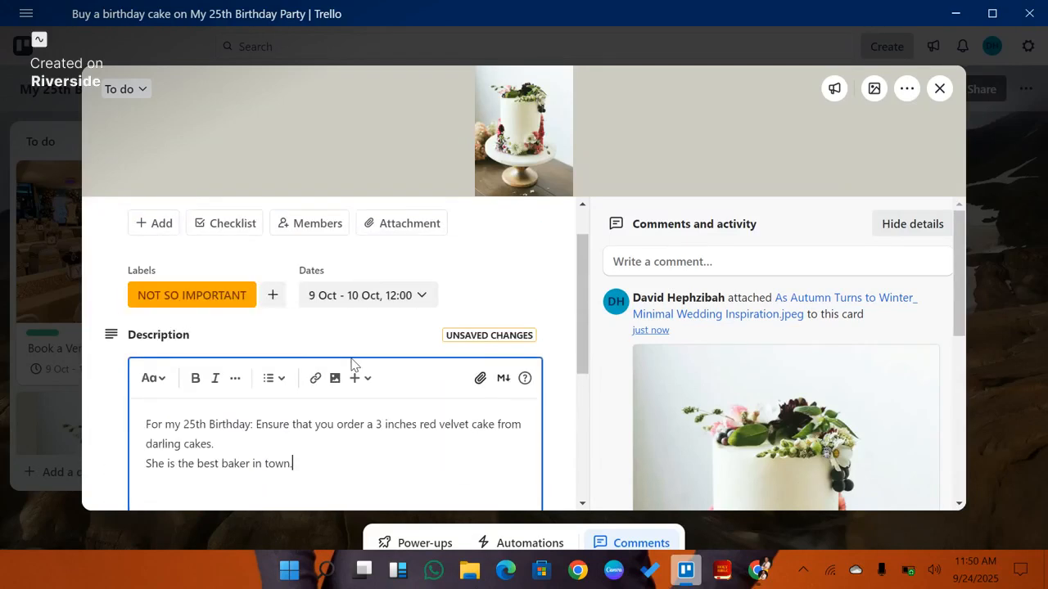
{"action": "scroll", "coordinate": [351, 365], "scroll_direction": "down", "scroll_amount": 3}
{"action": "left_click", "coordinate": [158, 334]}
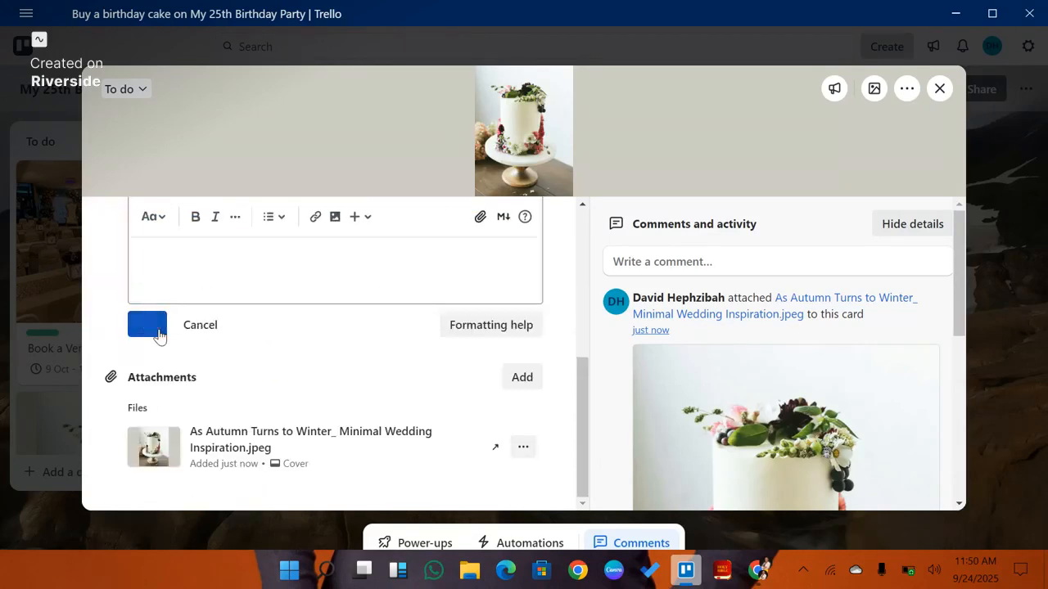
Step: Add the other board member to the cake card and close the card
{"action": "scroll", "coordinate": [311, 294], "scroll_direction": "up", "scroll_amount": 2}
{"action": "left_click", "coordinate": [311, 276]}
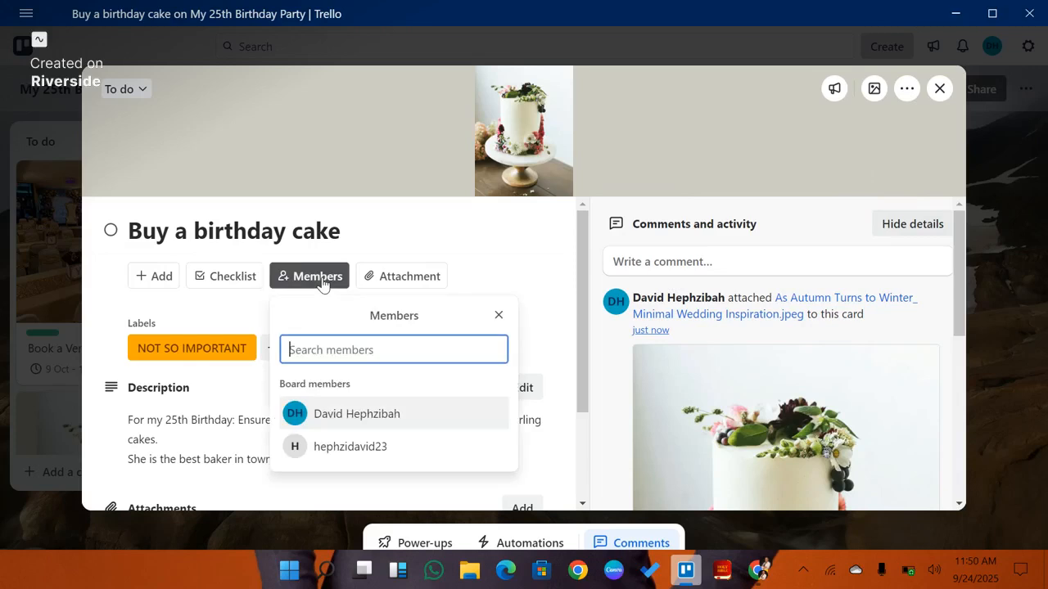
{"action": "left_click", "coordinate": [373, 448]}
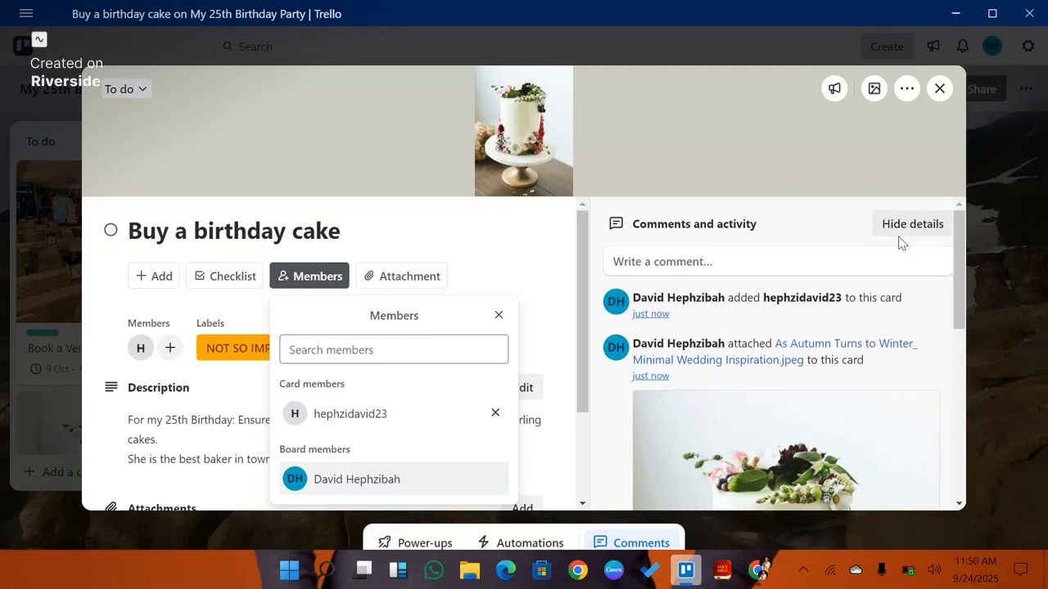
{"action": "left_click", "coordinate": [940, 87]}
Step: Move the cake card to the Done list and back into the To do list
{"action": "scroll", "coordinate": [216, 303], "scroll_direction": "up", "scroll_amount": 3}
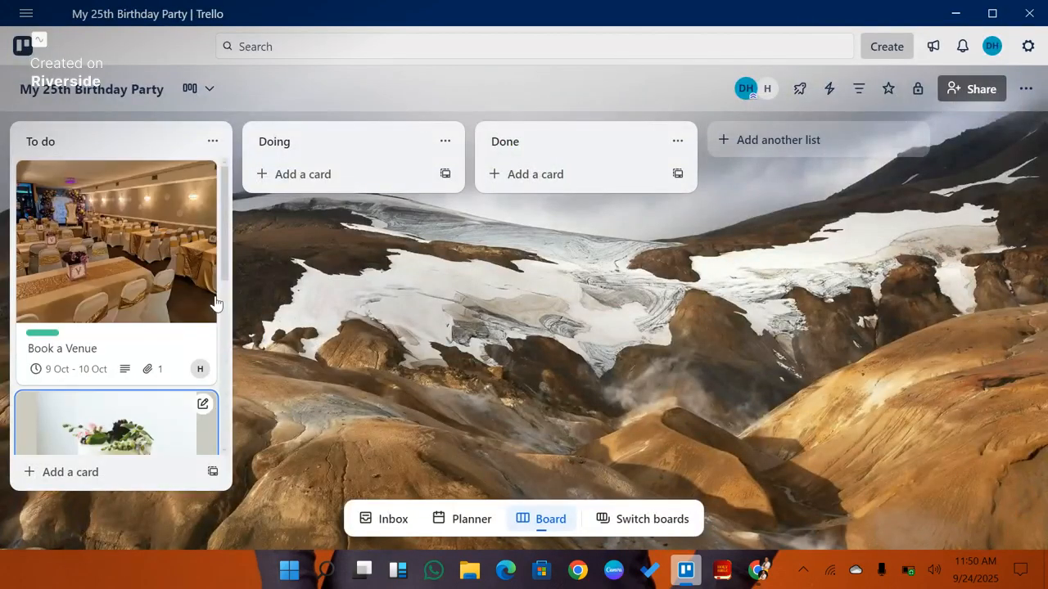
{"action": "scroll", "coordinate": [216, 303], "scroll_direction": "down", "scroll_amount": 3}
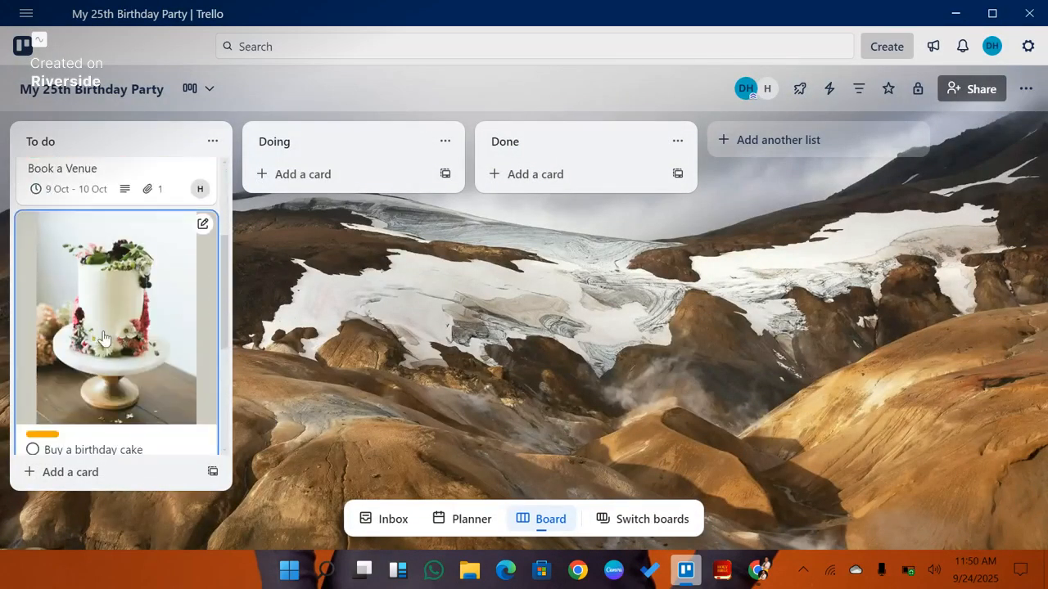
{"action": "scroll", "coordinate": [146, 338], "scroll_direction": "up", "scroll_amount": 3}
{"action": "scroll", "coordinate": [146, 338], "scroll_direction": "down", "scroll_amount": 4}
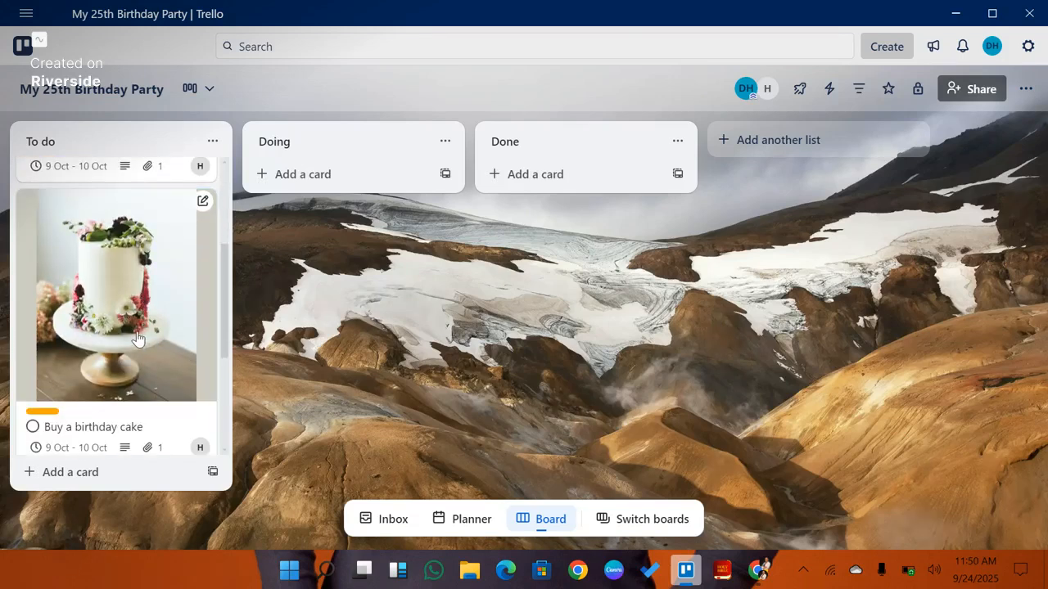
{"action": "left_click_drag", "start_coordinate": [146, 338], "coordinate": [572, 264]}
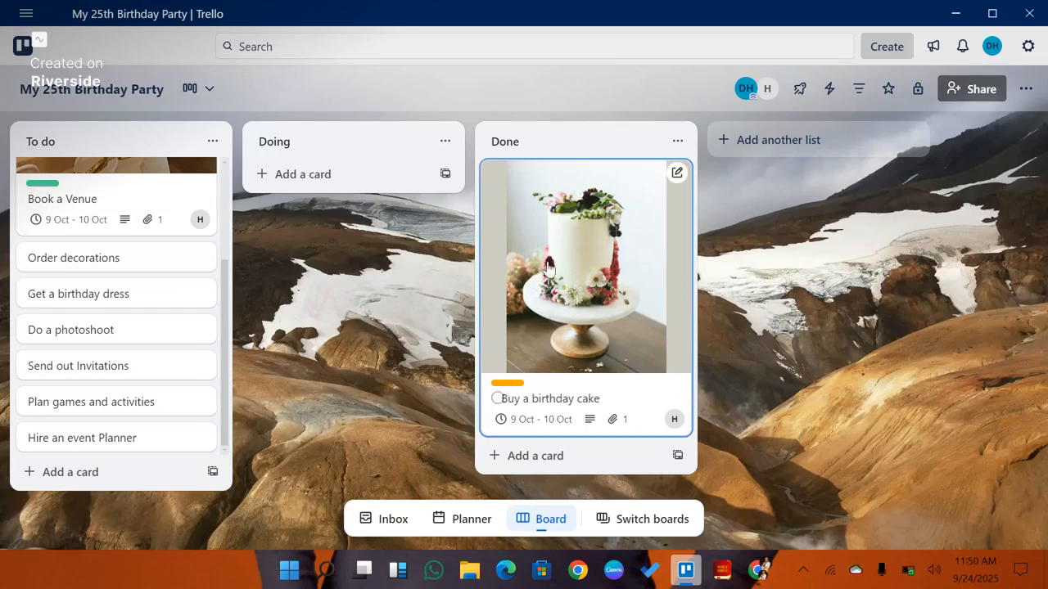
{"action": "left_click_drag", "start_coordinate": [558, 275], "coordinate": [66, 302]}
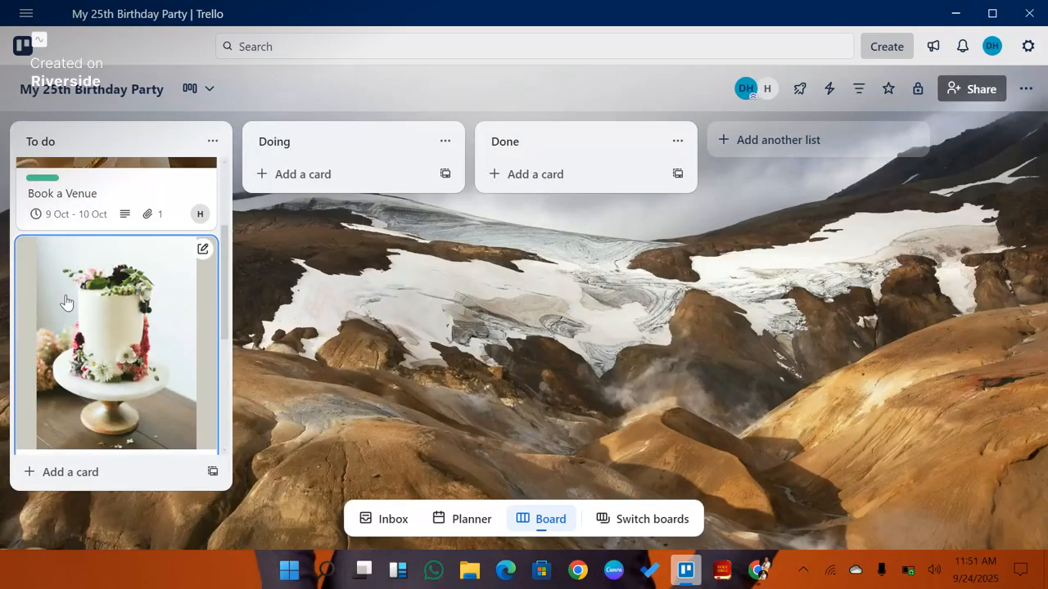
Step: Reopen the cake card, add a checklist, and add the item "Choose a vendor"
{"action": "left_click", "coordinate": [169, 304]}
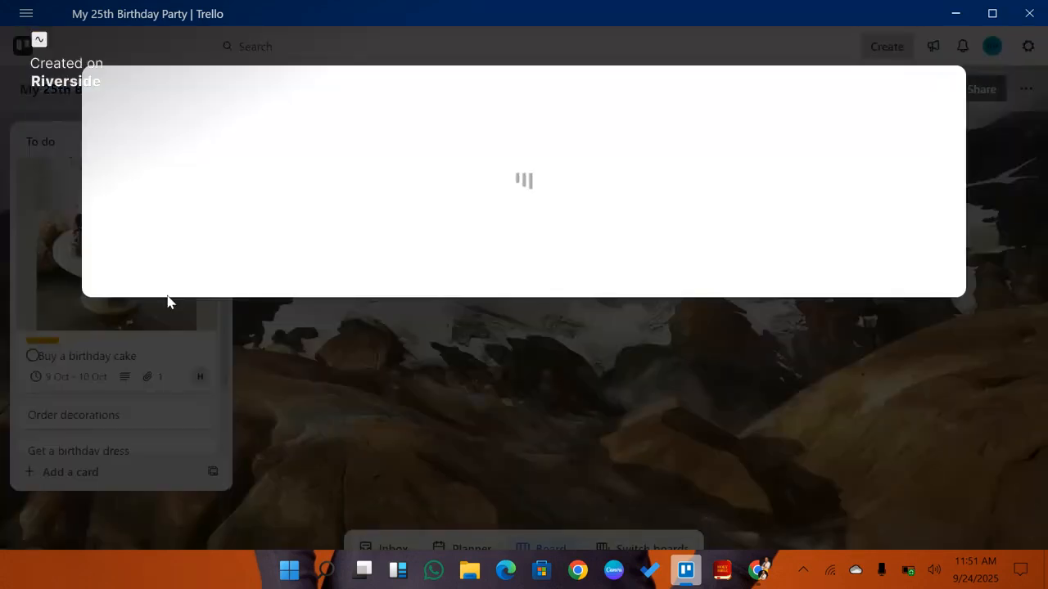
{"action": "left_click", "coordinate": [449, 273]}
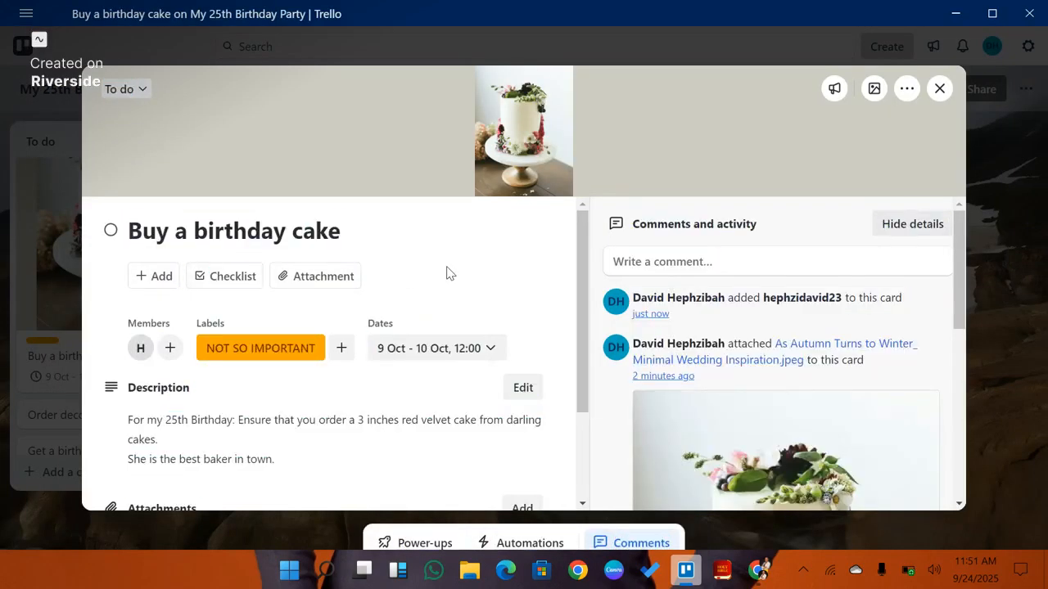
{"action": "left_click", "coordinate": [228, 280]}
{"action": "scroll", "coordinate": [281, 385], "scroll_direction": "down", "scroll_amount": 1}
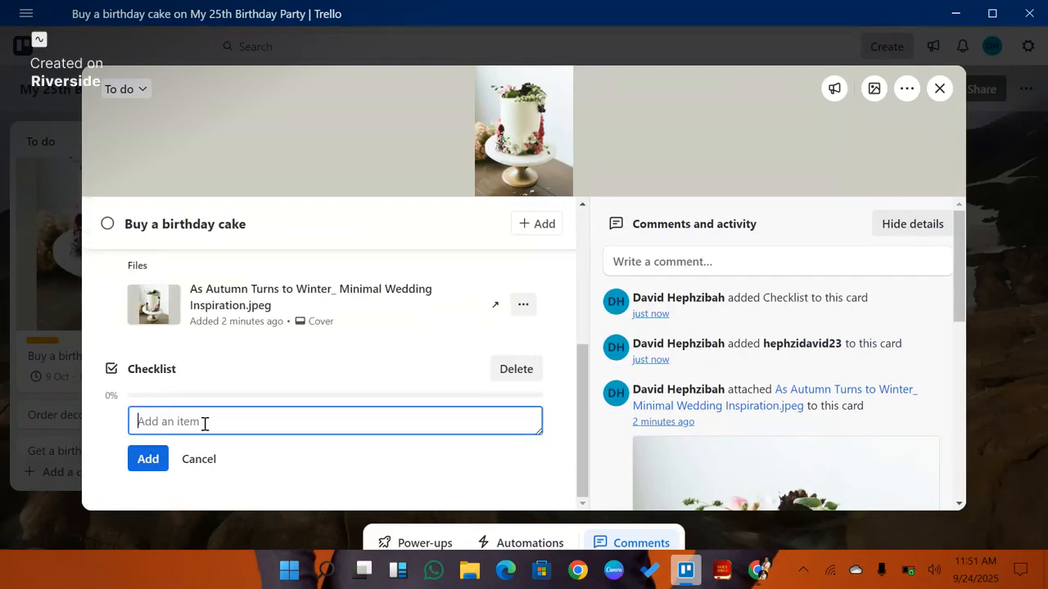
{"action": "type", "text": "C"}
{"action": "type", "text": "hoose"}
{"action": "type", "text": " a"}
{"action": "type", "text": " verndo"}
{"action": "type", "text": "r"}
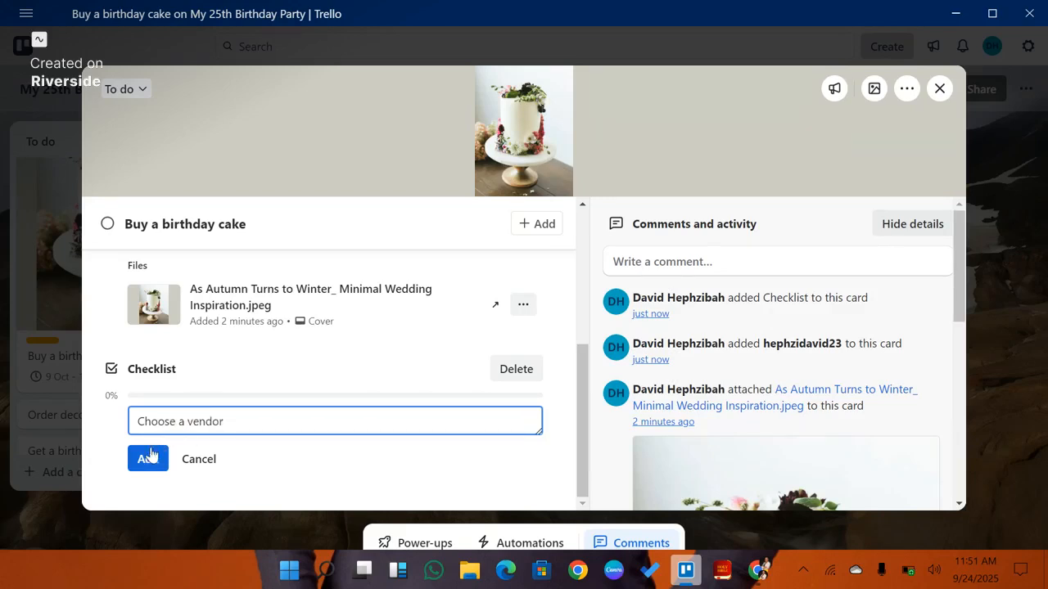
{"action": "left_click", "coordinate": [149, 457]}
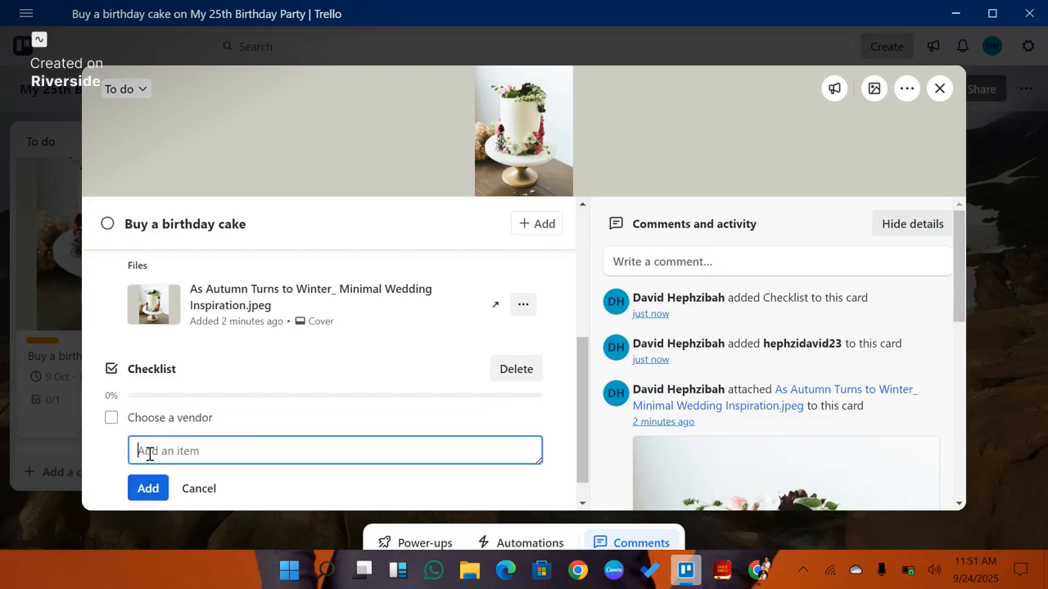
Step: Add the checklist item "Share the cake picture with the vendor"
{"action": "type", "text": "Share the cake piv"}
{"action": "key", "text": "BackSpace"}
{"action": "type", "text": "c"}
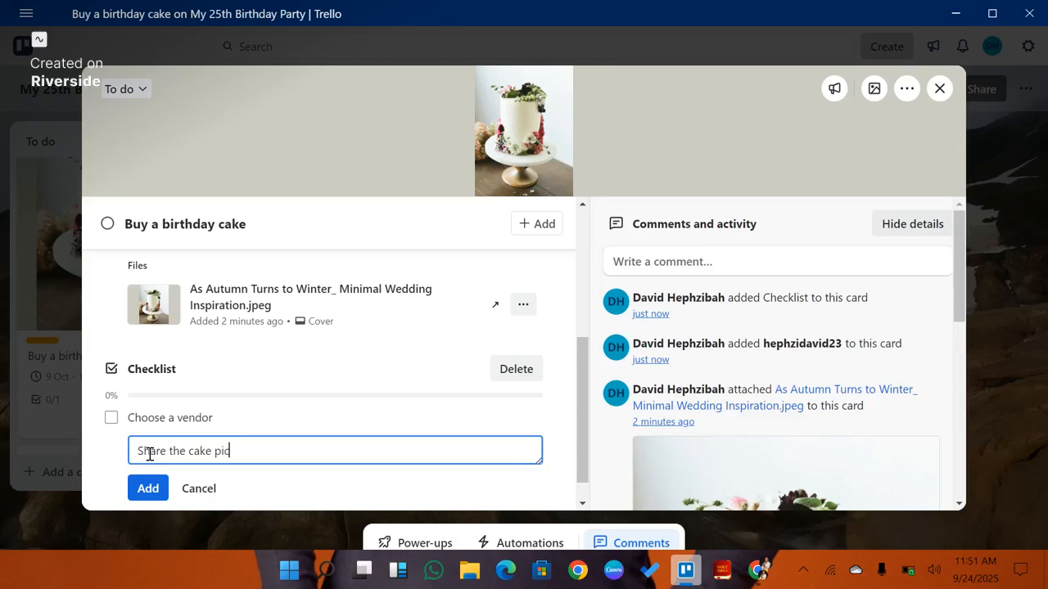
{"action": "type", "text": "ture with the vendor"}
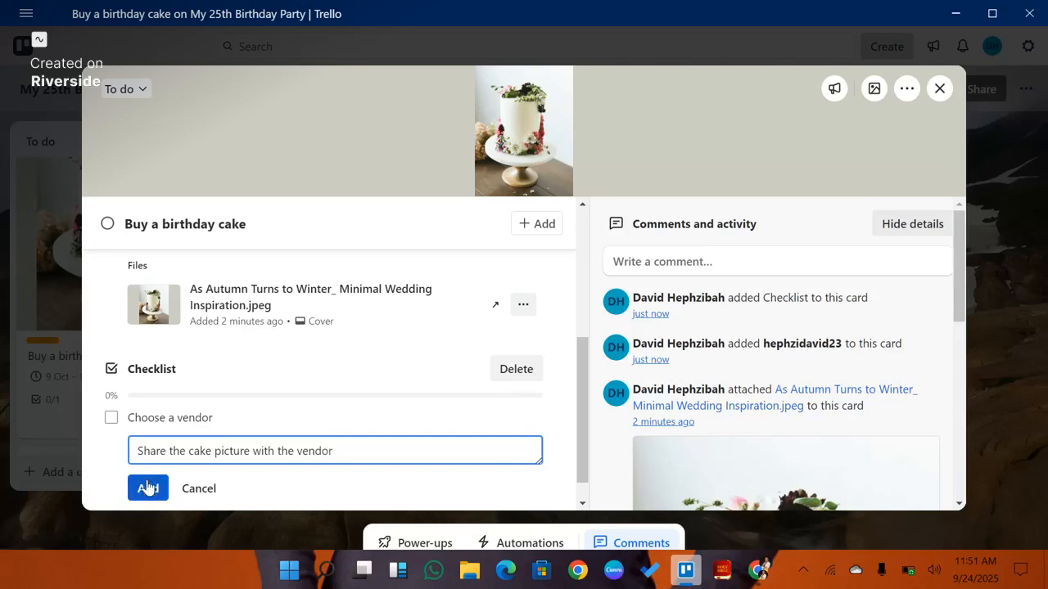
{"action": "left_click", "coordinate": [148, 488]}
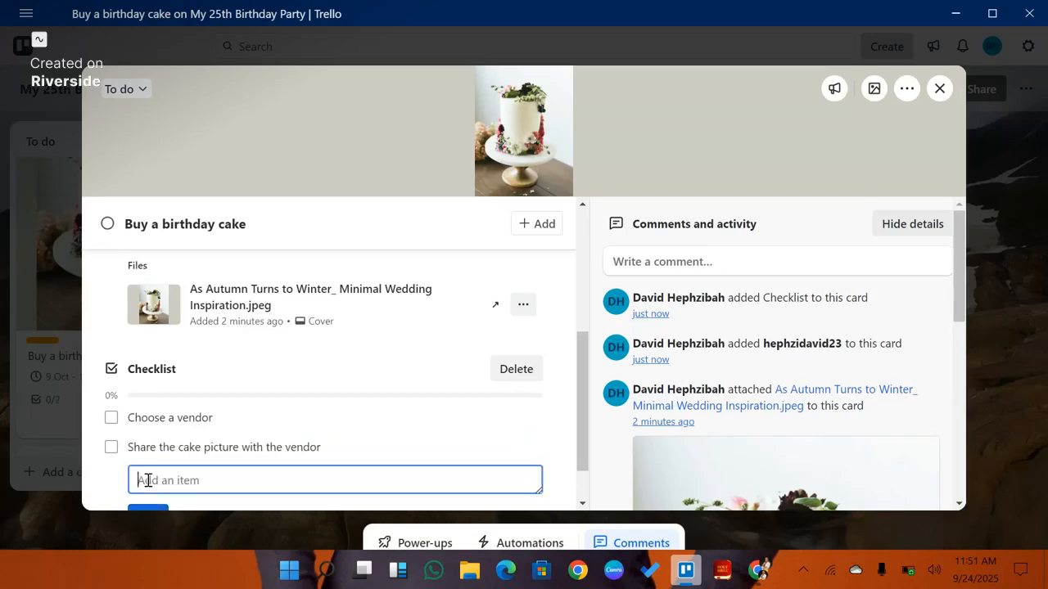
Step: Add the checklist item "Confirm flavour and design" to the cake card
{"action": "type", "text": "Confirm flavour and design"}
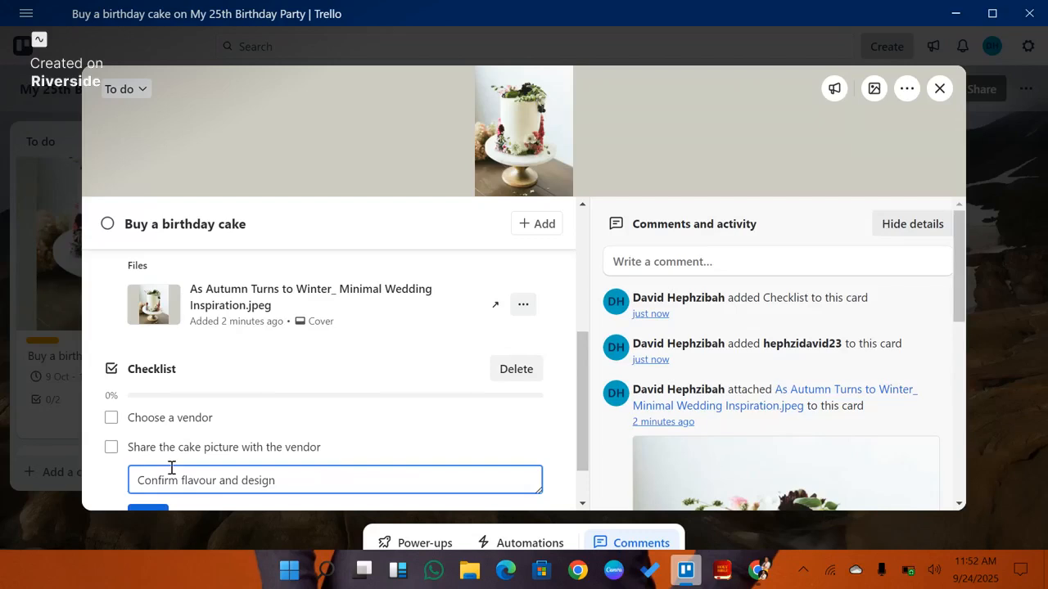
{"action": "scroll", "coordinate": [171, 467], "scroll_direction": "down", "scroll_amount": 1}
{"action": "left_click", "coordinate": [150, 462]}
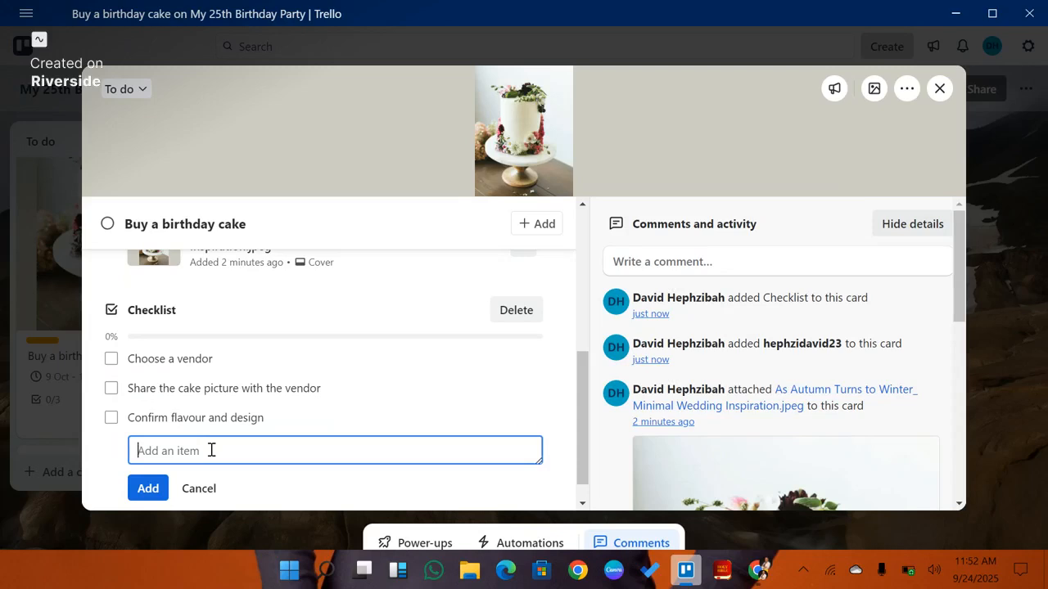
Step: Add the checklist item "Make Payment"
{"action": "type", "text": "Make Payment"}
{"action": "left_click", "coordinate": [152, 488]}
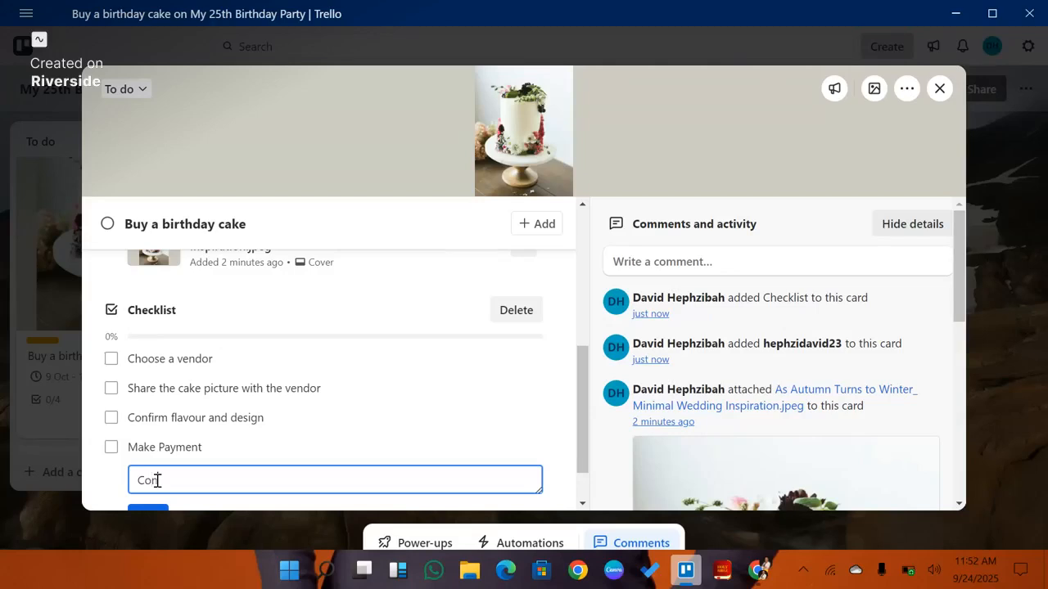
Step: Add the checklist item "Confirm delivery date"
{"action": "type", "text": "m delivery date"}
{"action": "scroll", "coordinate": [159, 474], "scroll_direction": "down", "scroll_amount": 1}
{"action": "left_click", "coordinate": [149, 463]}
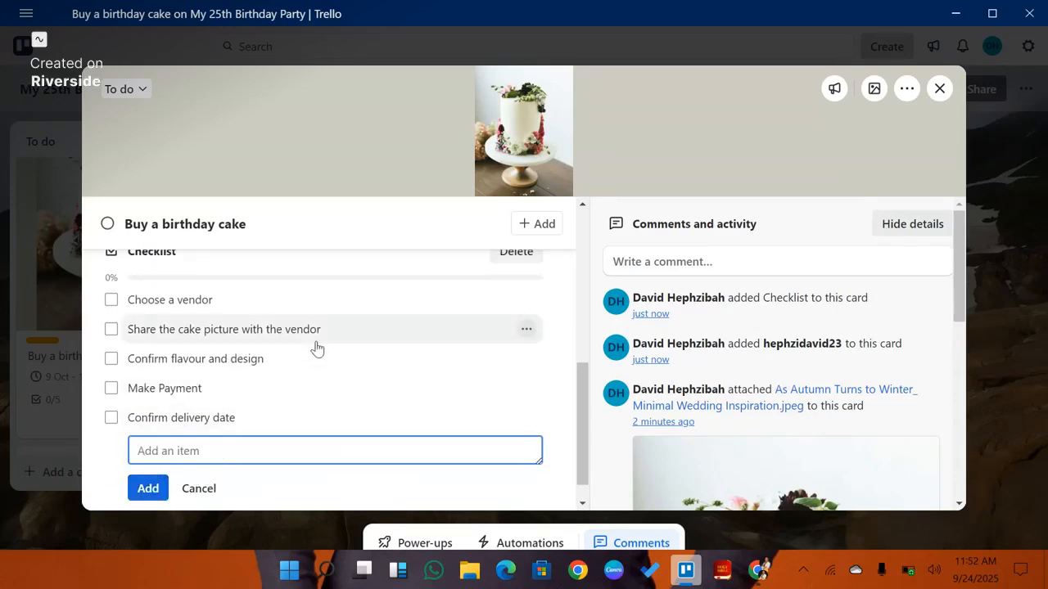
Step: Tick off "Choose a vendor", "Share the cake picture with the vendor" and "Confirm flavour and design", then close the card
{"action": "scroll", "coordinate": [313, 347], "scroll_direction": "down", "scroll_amount": 1}
{"action": "scroll", "coordinate": [234, 379], "scroll_direction": "up", "scroll_amount": 1}
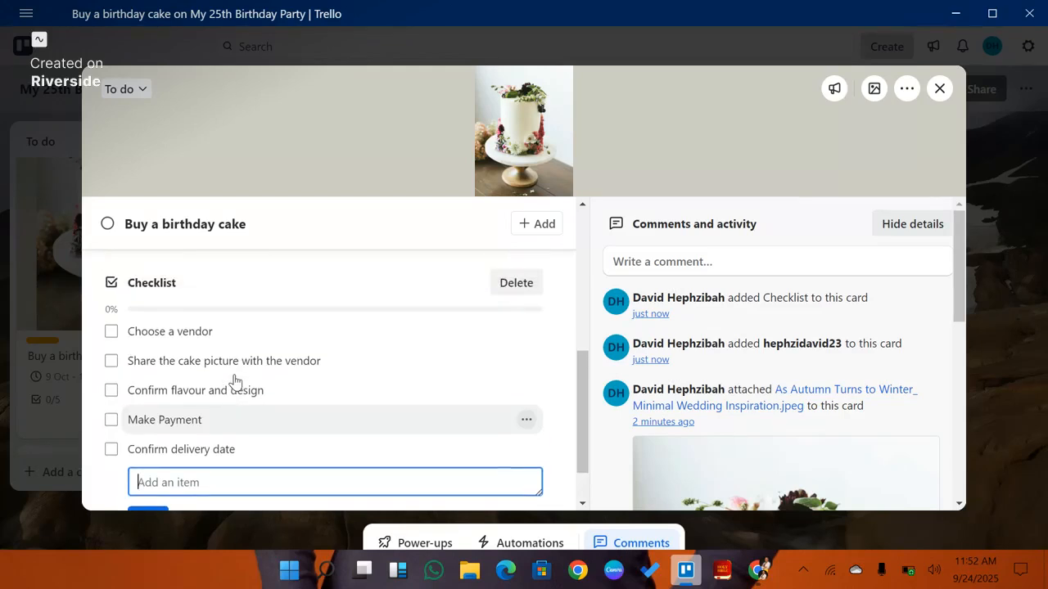
{"action": "scroll", "coordinate": [235, 381], "scroll_direction": "down", "scroll_amount": 1}
{"action": "left_click", "coordinate": [195, 462]}
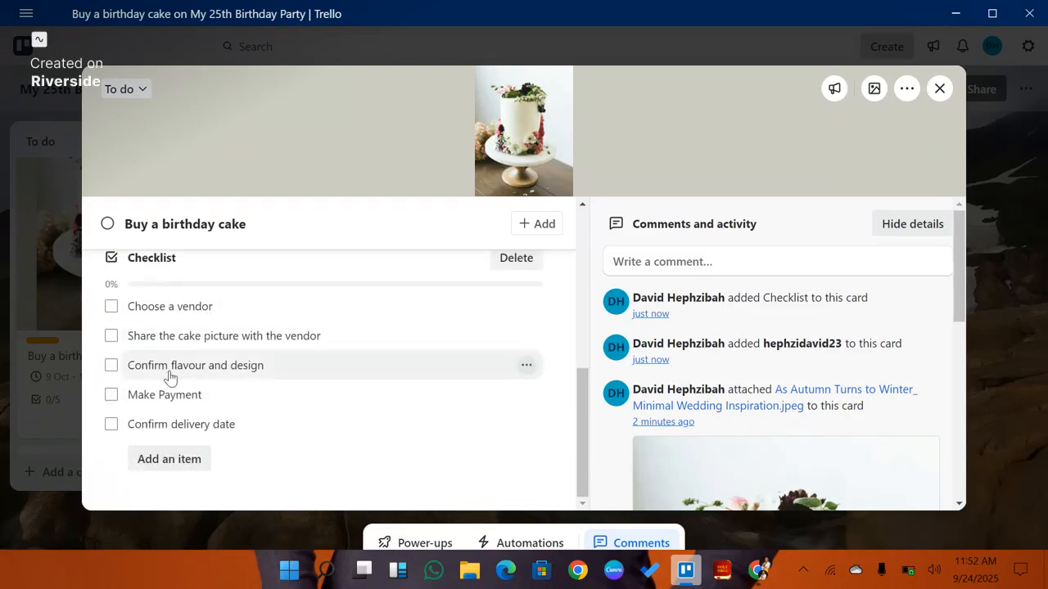
{"action": "left_click", "coordinate": [110, 307]}
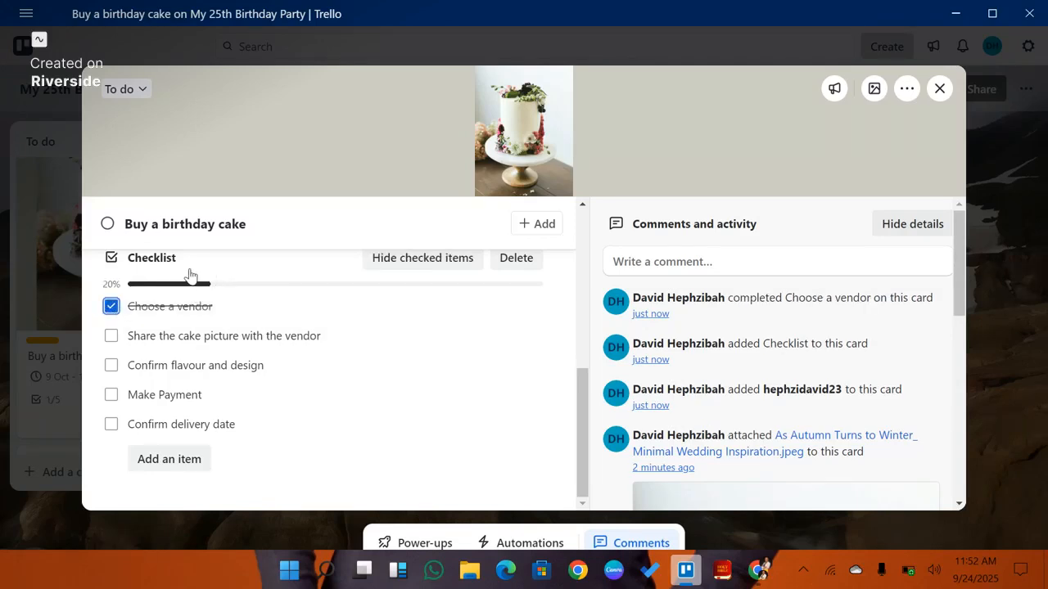
{"action": "left_click", "coordinate": [111, 337]}
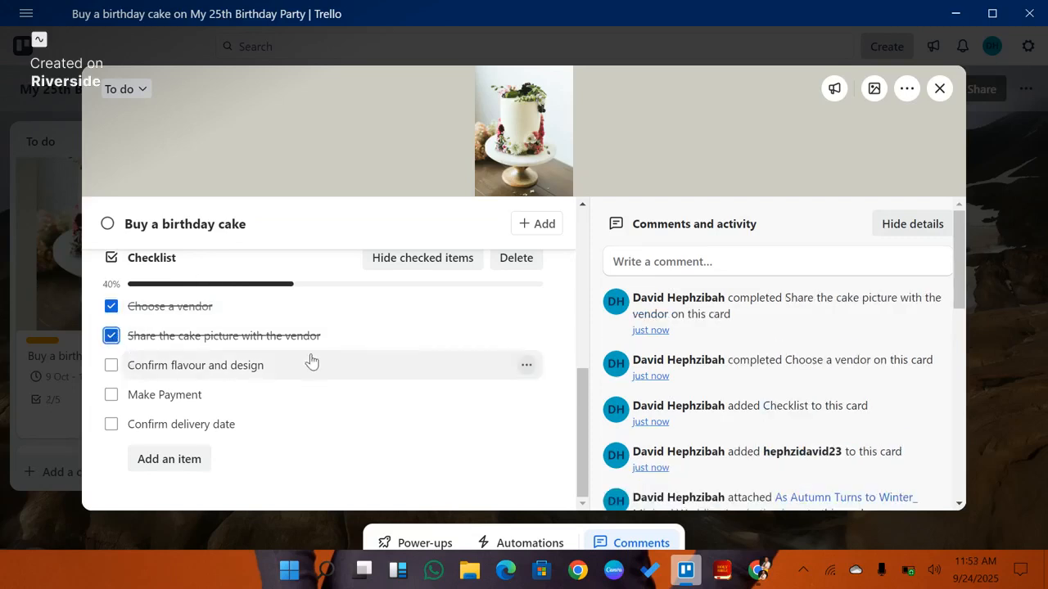
{"action": "left_click", "coordinate": [111, 366]}
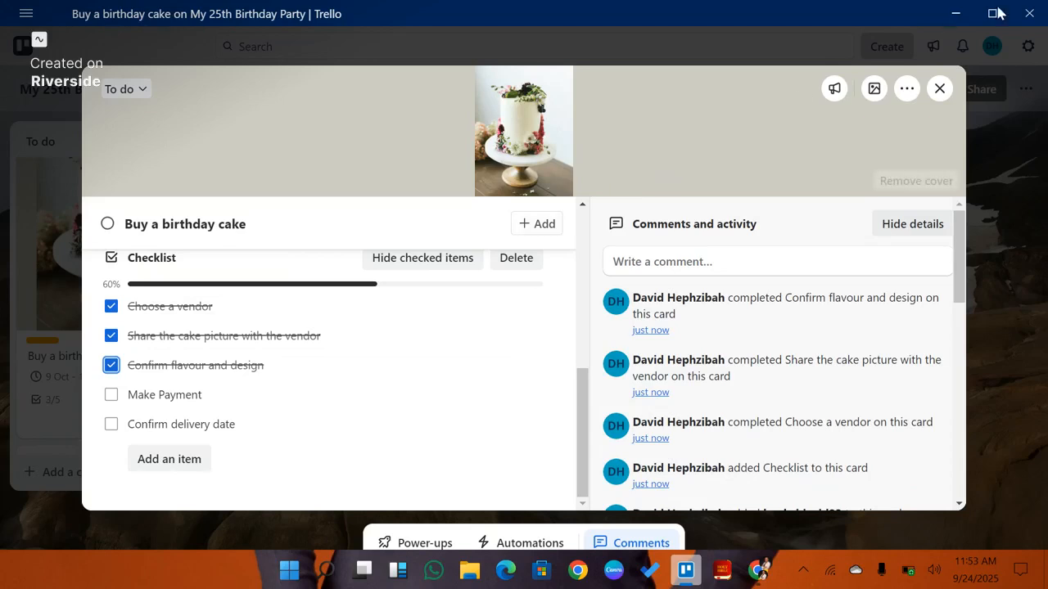
{"action": "left_click", "coordinate": [949, 92]}
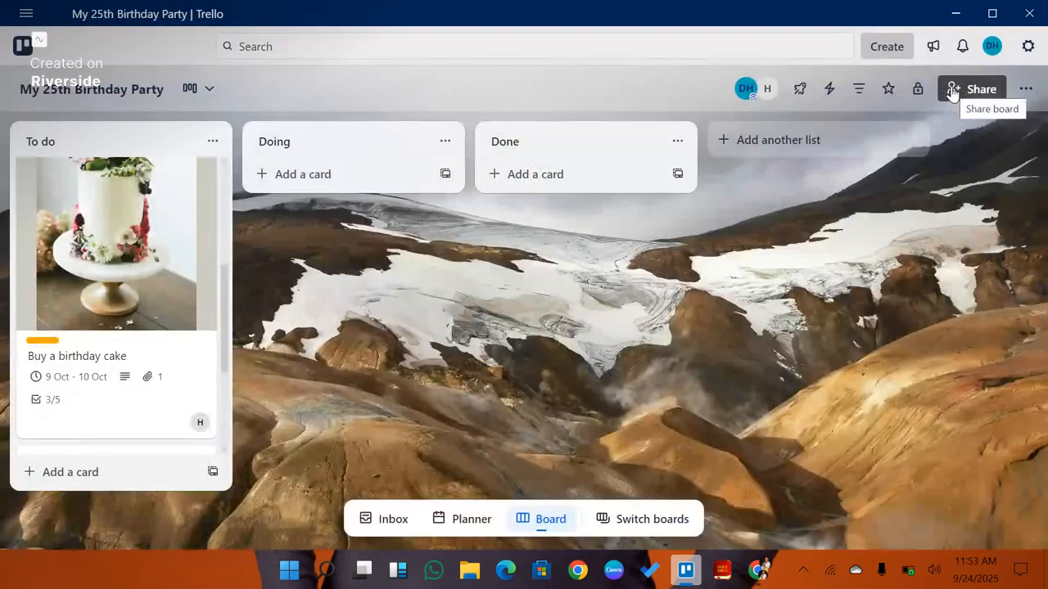
Step: Scroll through the cards in the To do list to review them
{"action": "scroll", "coordinate": [183, 300], "scroll_direction": "down", "scroll_amount": 1}
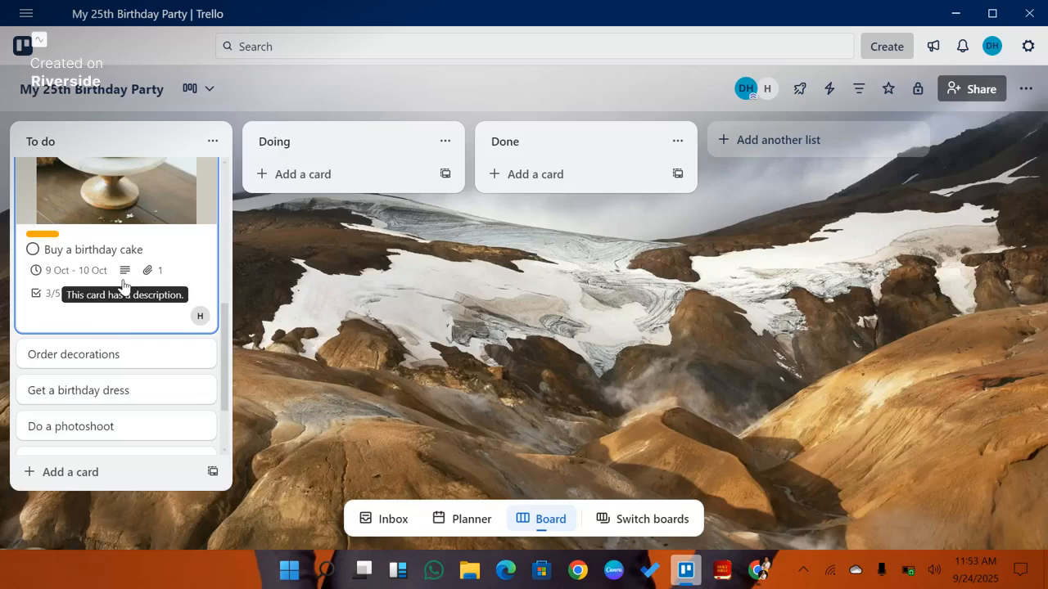
{"action": "scroll", "coordinate": [123, 286], "scroll_direction": "up", "scroll_amount": 1}
{"action": "scroll", "coordinate": [122, 285], "scroll_direction": "down", "scroll_amount": 2}
{"action": "scroll", "coordinate": [123, 286], "scroll_direction": "up", "scroll_amount": 4}
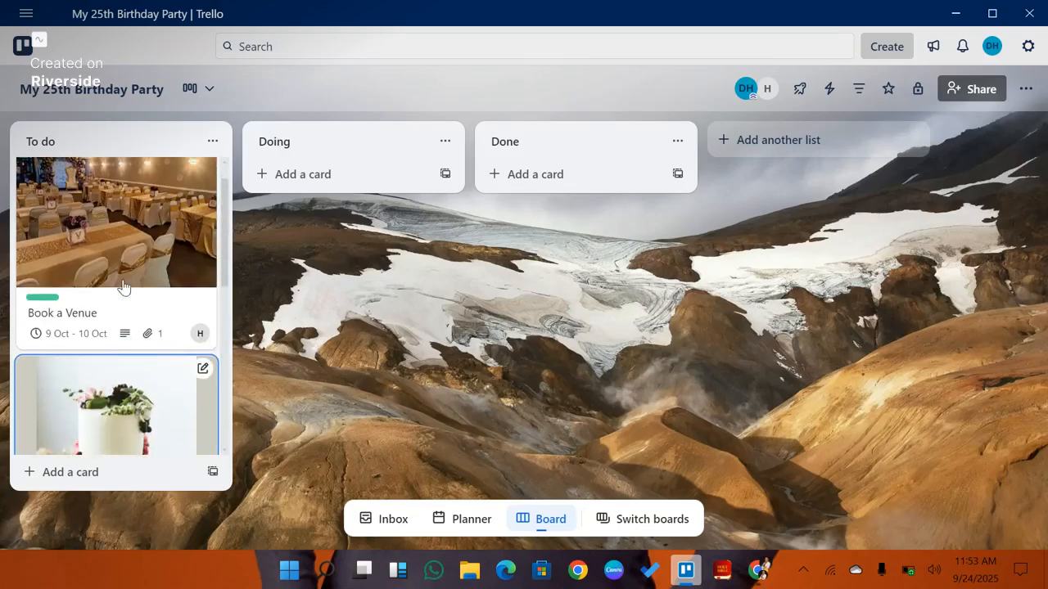
{"action": "scroll", "coordinate": [123, 286], "scroll_direction": "down", "scroll_amount": 1}
{"action": "scroll", "coordinate": [122, 286], "scroll_direction": "up", "scroll_amount": 1}
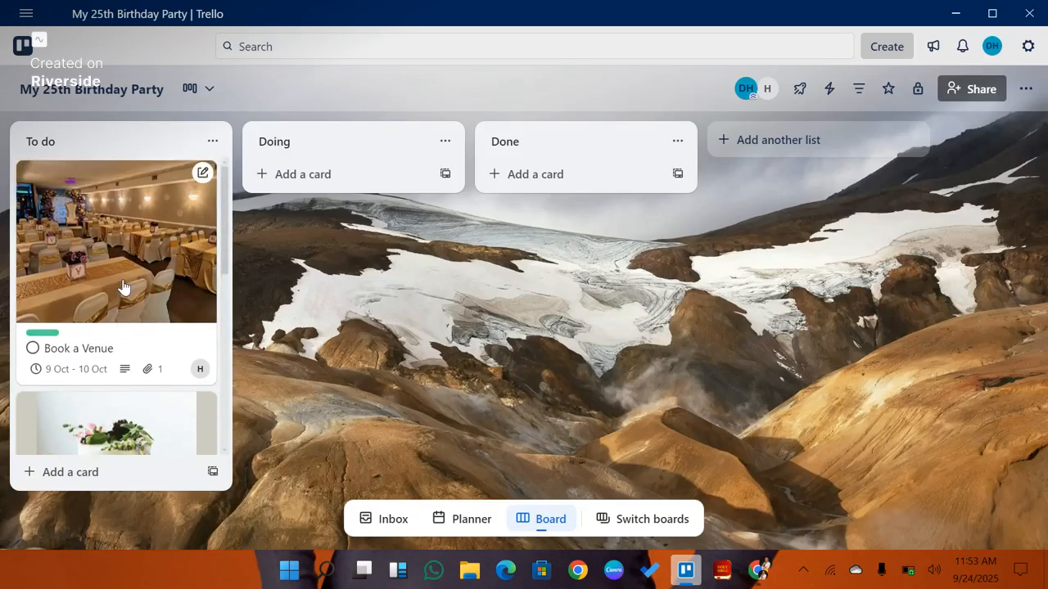
{"action": "scroll", "coordinate": [123, 285], "scroll_direction": "down", "scroll_amount": 2}
{"action": "scroll", "coordinate": [123, 286], "scroll_direction": "down", "scroll_amount": 3}
{"action": "scroll", "coordinate": [123, 286], "scroll_direction": "up", "scroll_amount": 4}
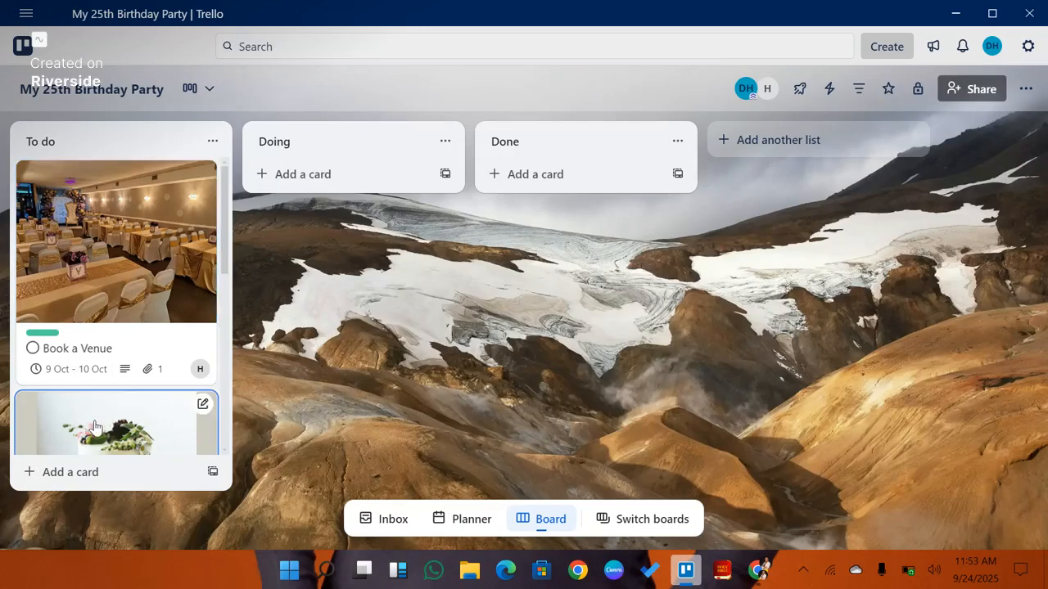
{"action": "scroll", "coordinate": [97, 427], "scroll_direction": "down", "scroll_amount": 2}
{"action": "scroll", "coordinate": [97, 426], "scroll_direction": "up", "scroll_amount": 1}
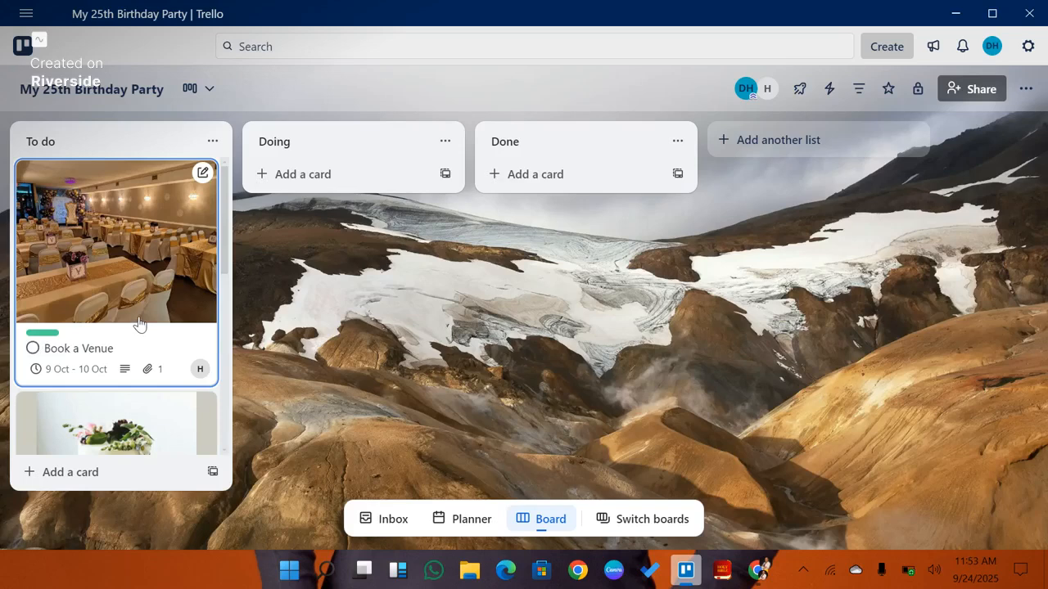
Step: Move "Get a birthday dress" to the Doing list and "Do a photoshoot" to the Done list
{"action": "scroll", "coordinate": [136, 328], "scroll_direction": "down", "scroll_amount": 5}
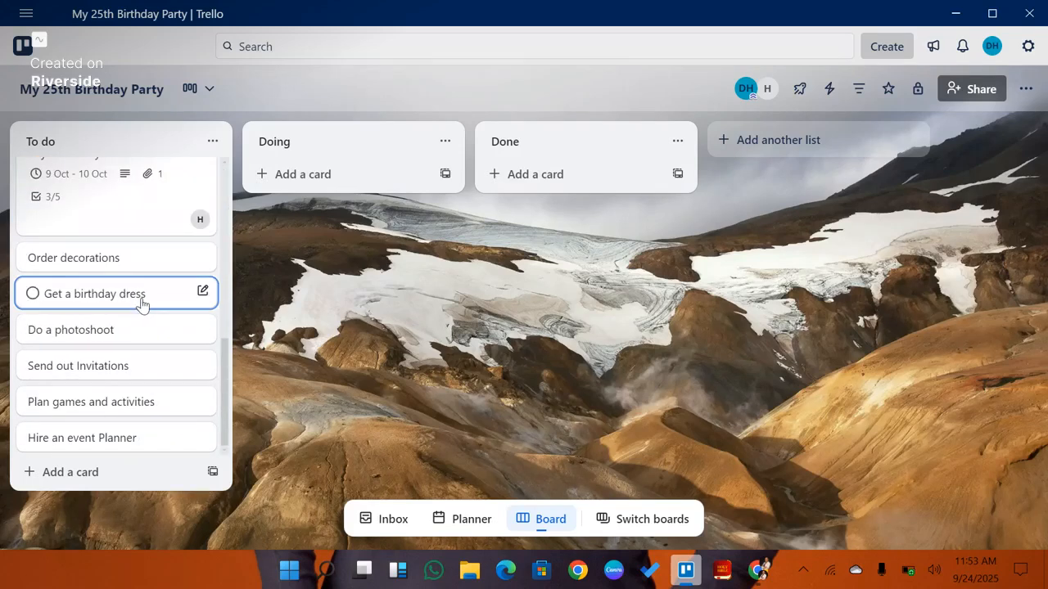
{"action": "left_click_drag", "start_coordinate": [142, 304], "coordinate": [354, 175]}
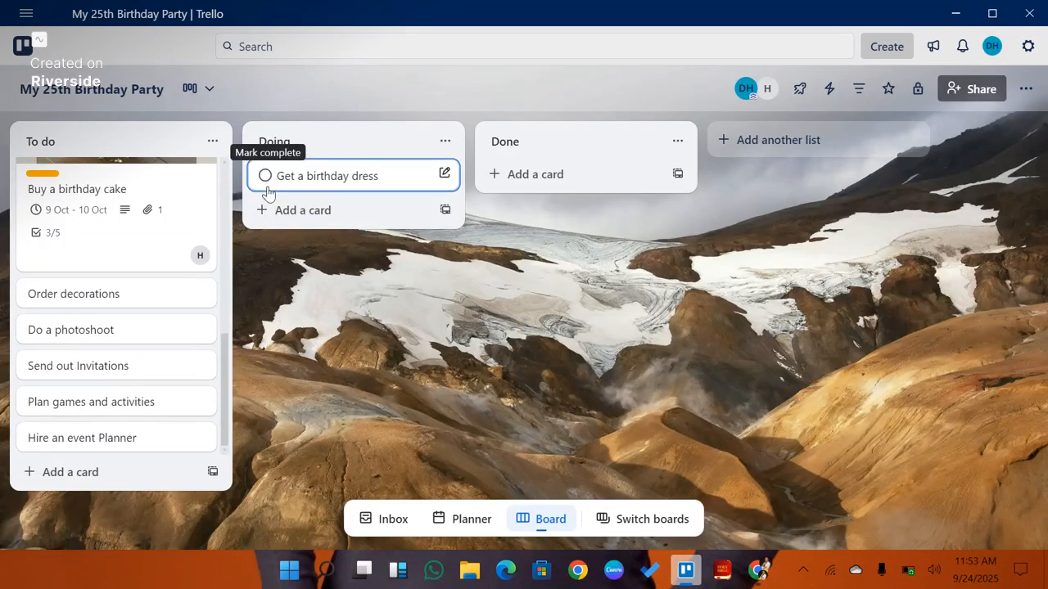
{"action": "left_click_drag", "start_coordinate": [87, 335], "coordinate": [576, 185]}
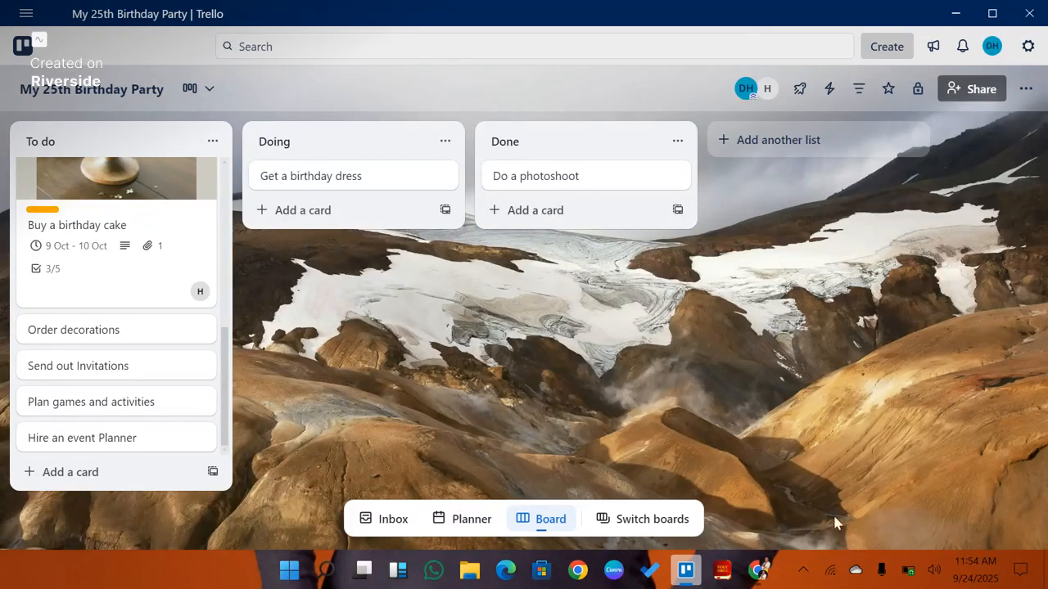
Step: Open the "Do a photoshoot" card and post a comment thanking the assigned member for completing the task
{"action": "scroll", "coordinate": [194, 278], "scroll_direction": "up", "scroll_amount": 1}
{"action": "scroll", "coordinate": [194, 278], "scroll_direction": "up", "scroll_amount": 1}
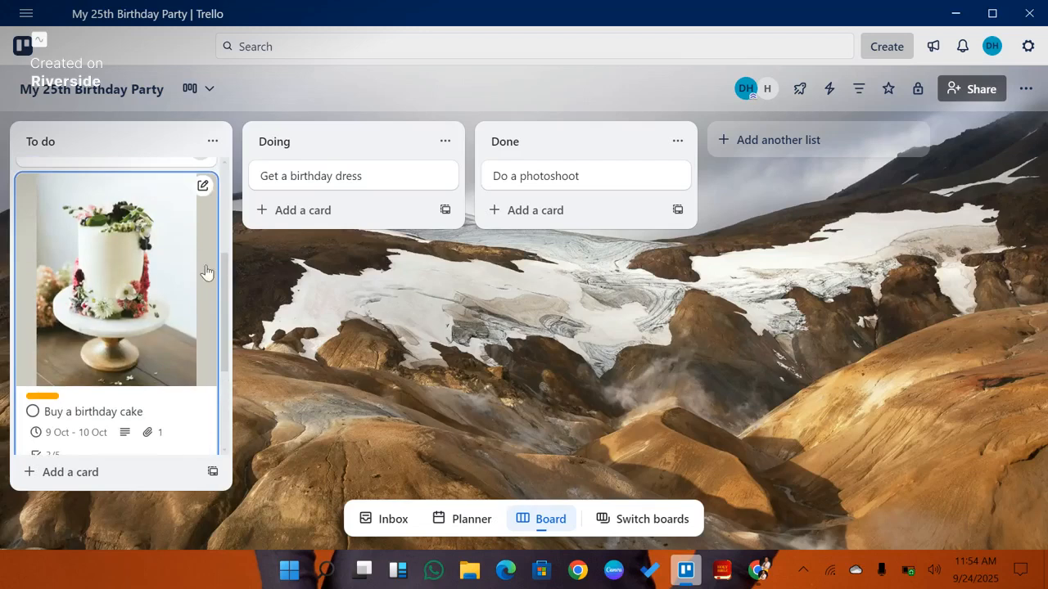
{"action": "double_click", "coordinate": [606, 188]}
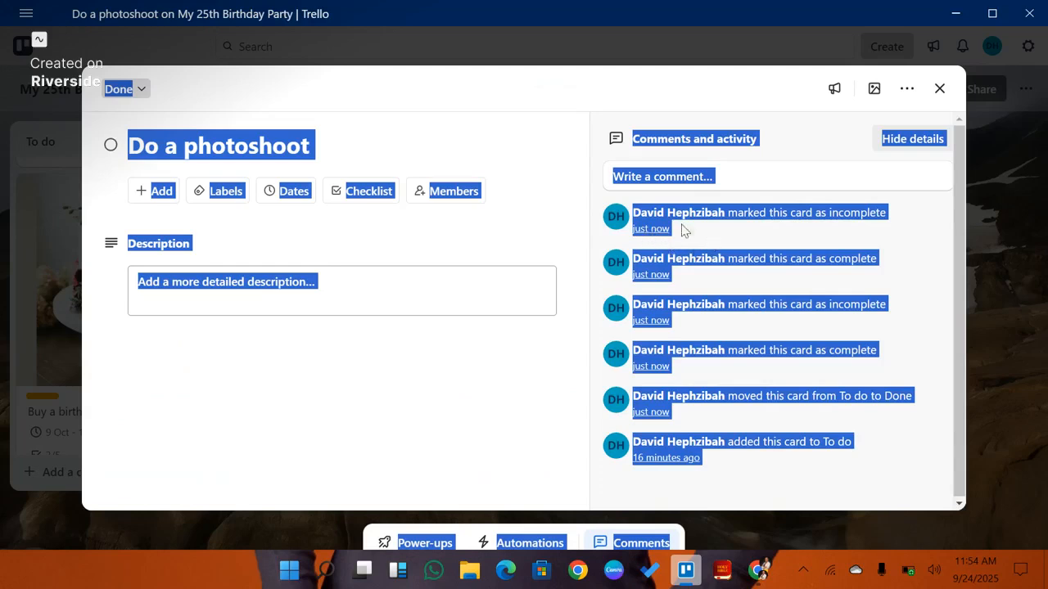
{"action": "left_click", "coordinate": [744, 176]}
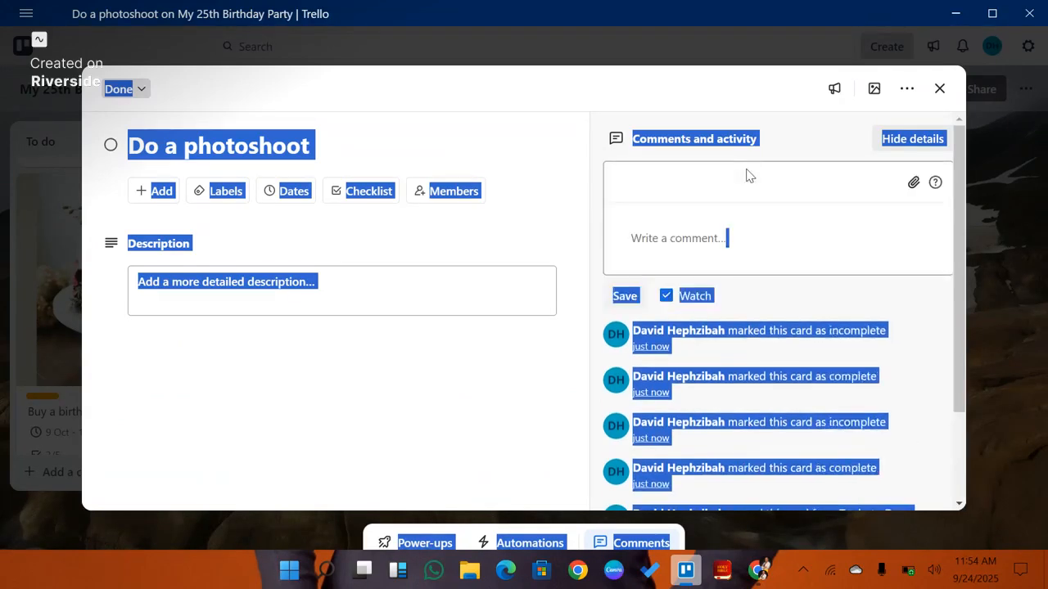
{"action": "type", "text": "an"}
{"action": "left_click", "coordinate": [690, 235]}
{"action": "type", "text": "Tha"}
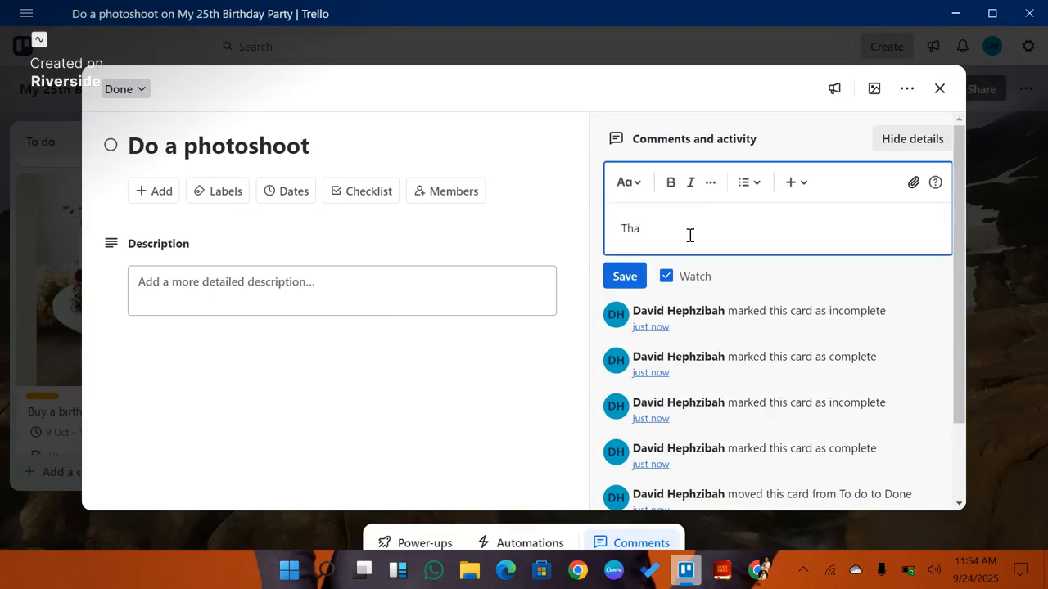
{"action": "type", "text": "nk you folashade for completing this partiv"}
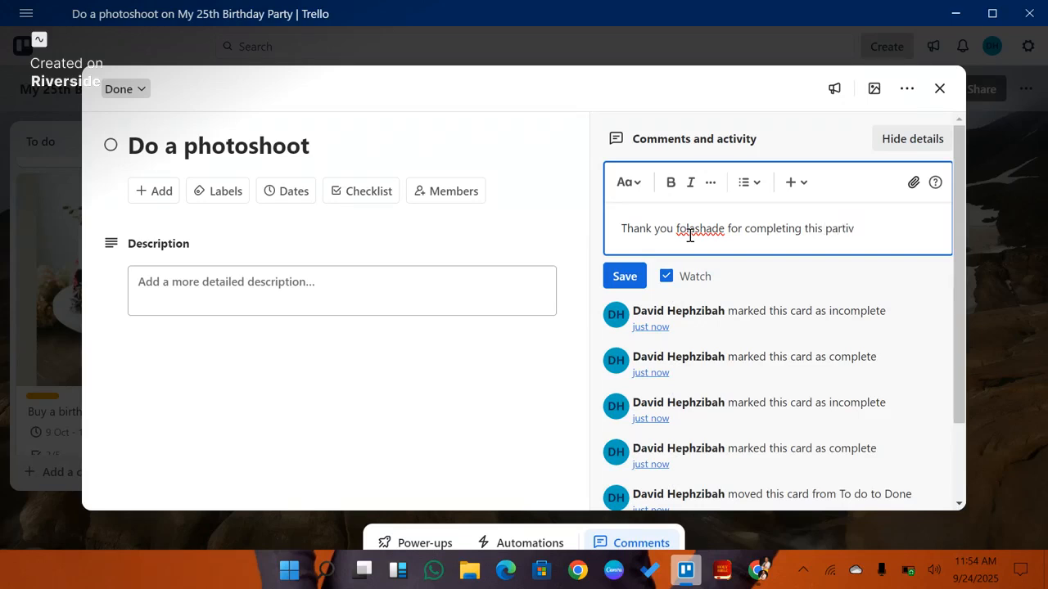
{"action": "type", "text": "ular task for me"}
{"action": "left_click", "coordinate": [625, 276]}
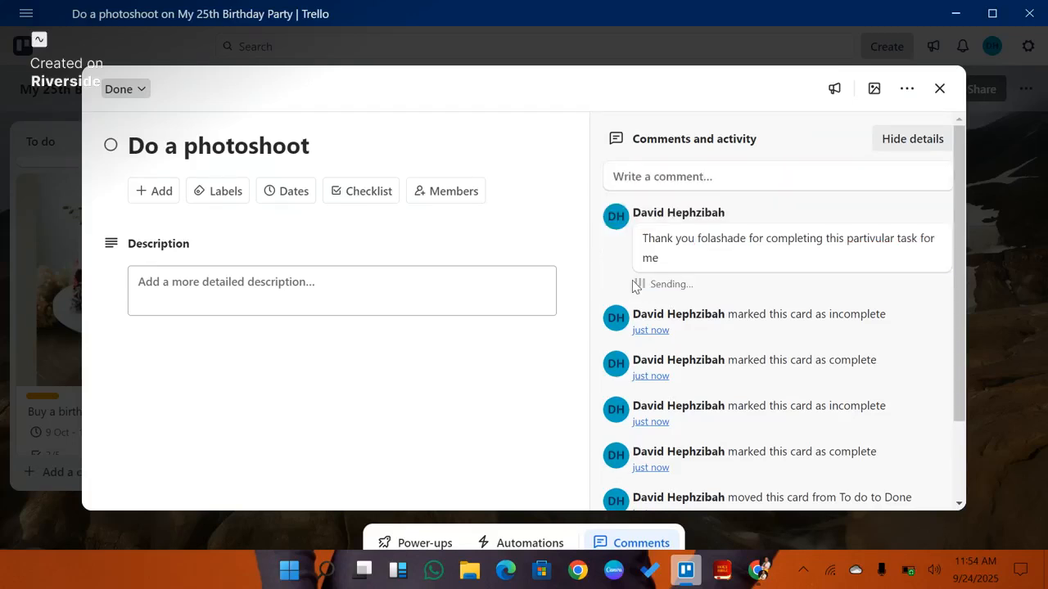
{"action": "left_click", "coordinate": [899, 57]}
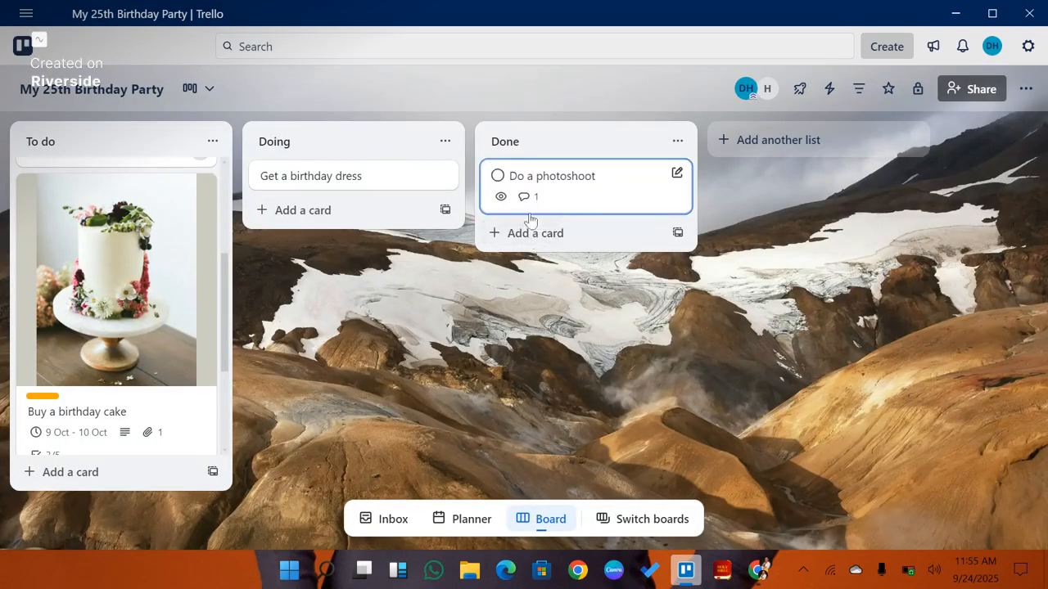
Step: Reopen the "Do a photoshoot" card to review its comment and activity, then close it
{"action": "left_click", "coordinate": [534, 211]}
{"action": "key", "text": "ctrl+a"}
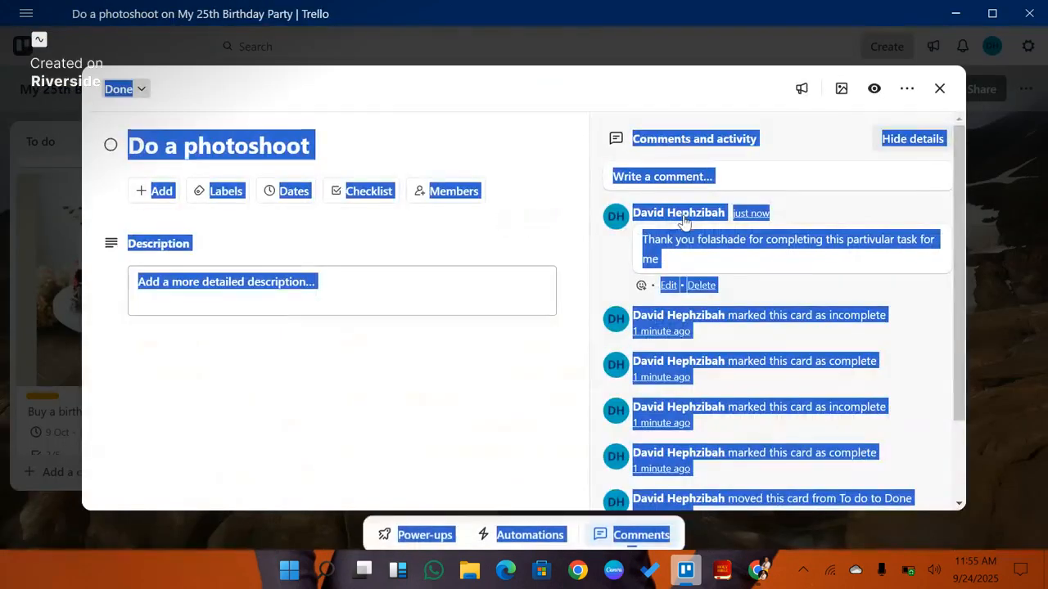
{"action": "left_click", "coordinate": [492, 418]}
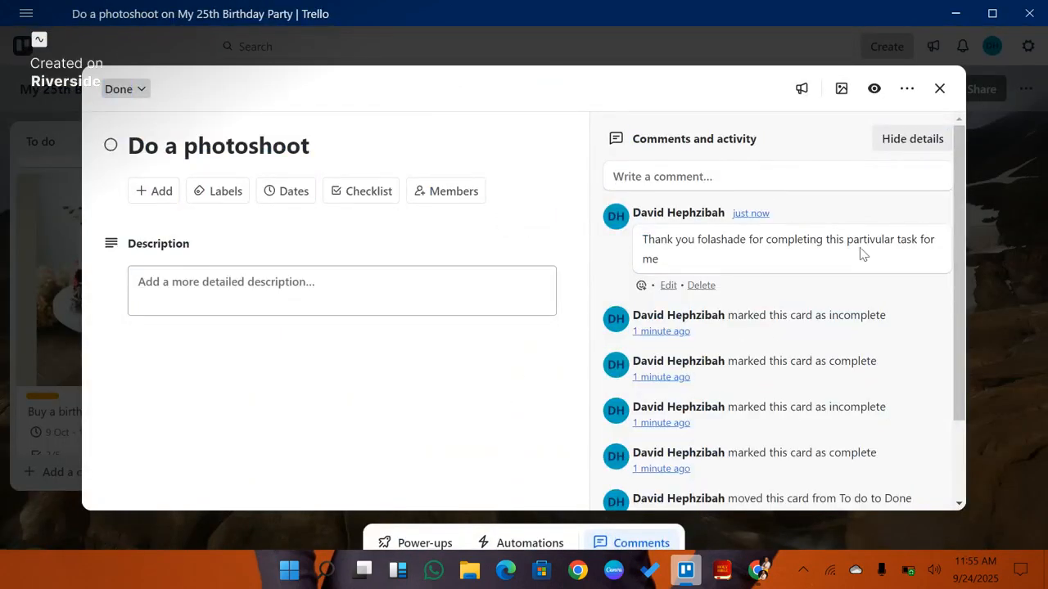
{"action": "scroll", "coordinate": [677, 287], "scroll_direction": "down", "scroll_amount": 2}
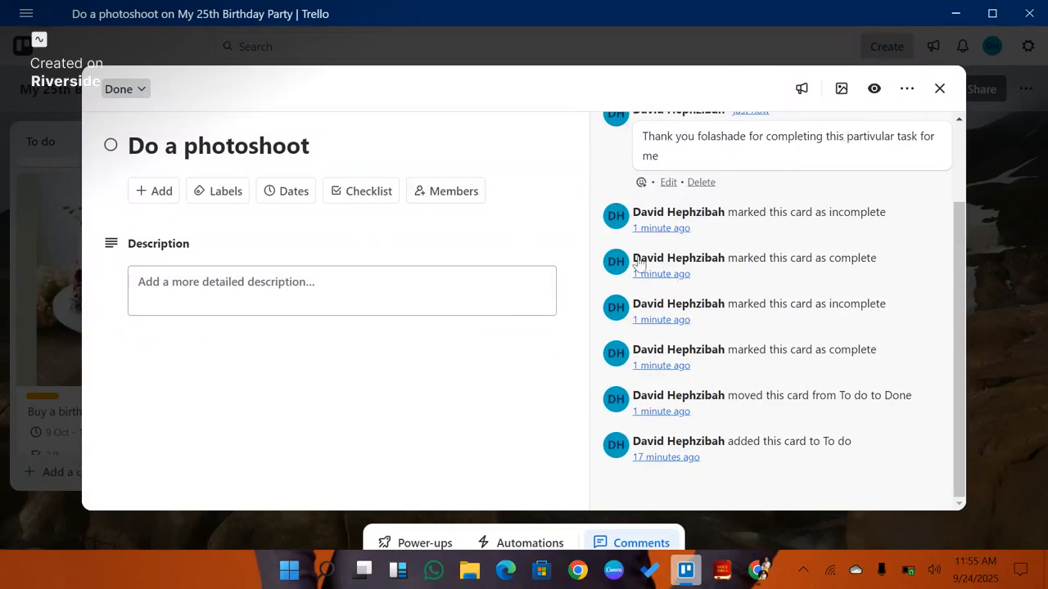
{"action": "left_click", "coordinate": [940, 88]}
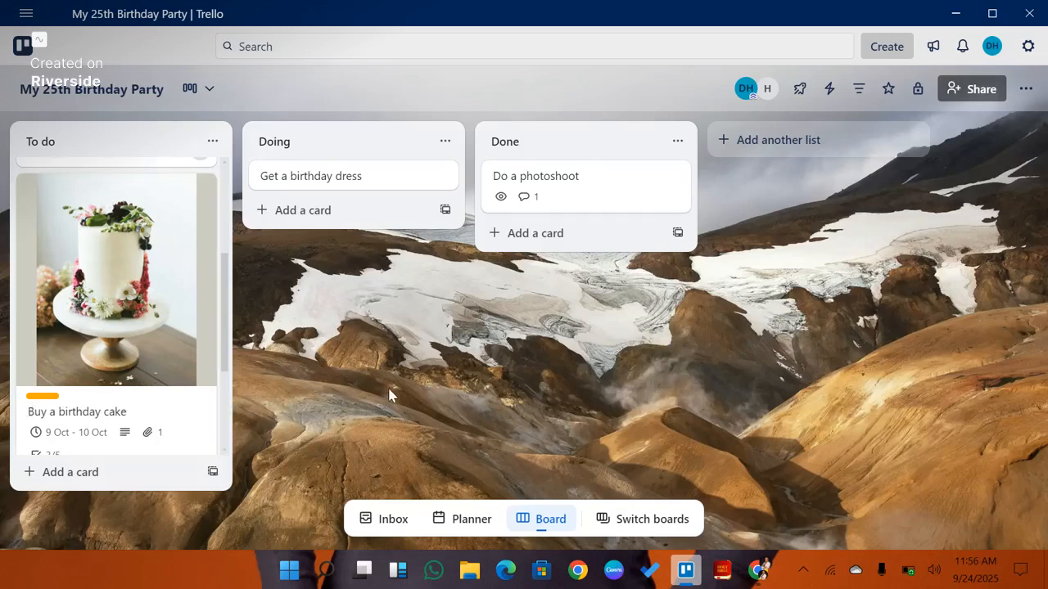
Step: Move the "Buy a birthday cake" card to the Done list
{"action": "scroll", "coordinate": [143, 281], "scroll_direction": "up", "scroll_amount": 3}
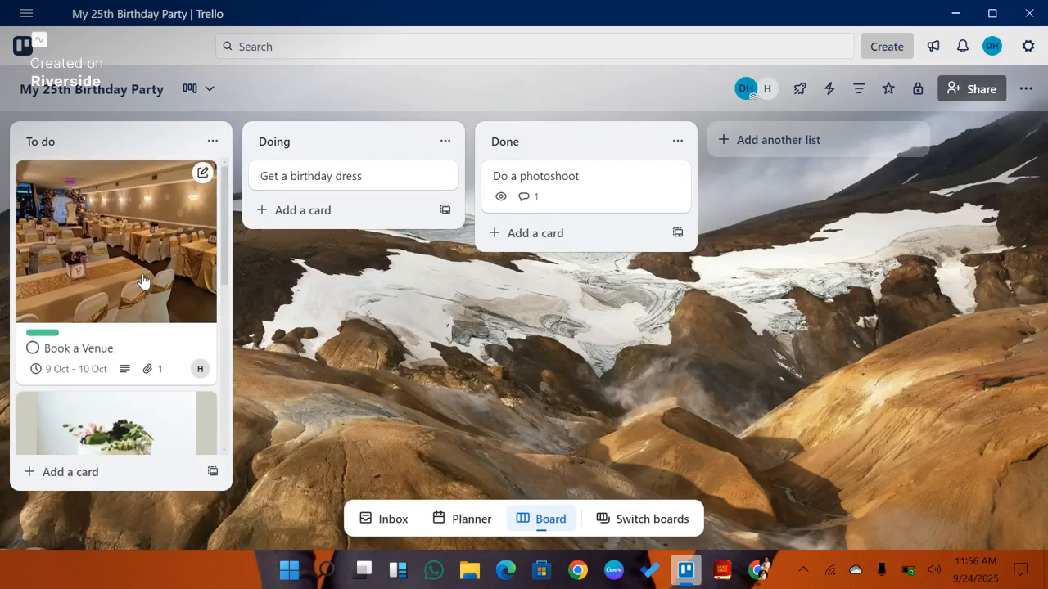
{"action": "scroll", "coordinate": [143, 281], "scroll_direction": "down", "scroll_amount": 2}
{"action": "scroll", "coordinate": [91, 286], "scroll_direction": "up", "scroll_amount": 2}
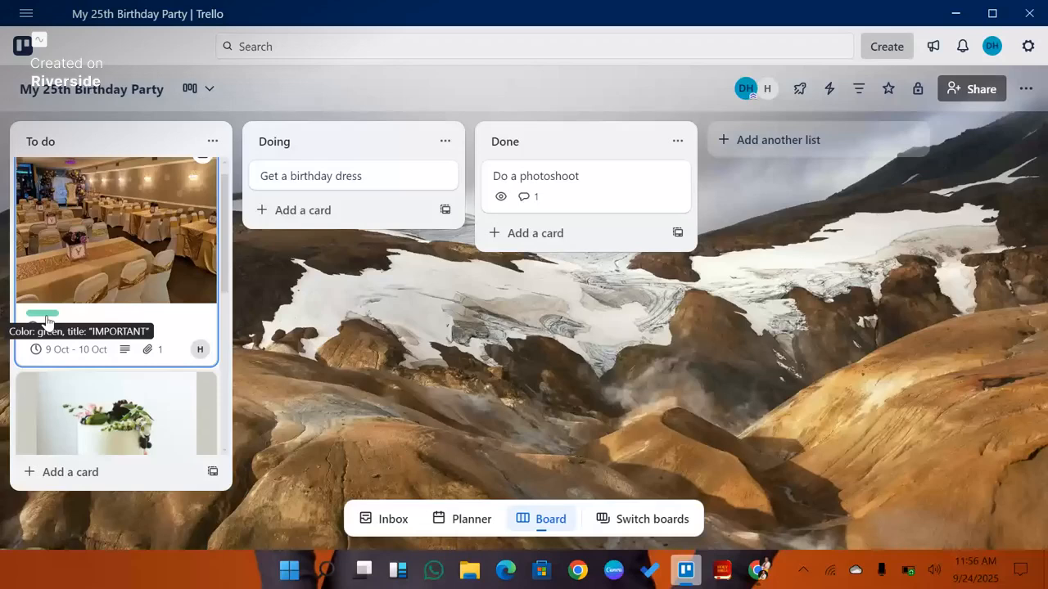
{"action": "scroll", "coordinate": [53, 365], "scroll_direction": "down", "scroll_amount": 2}
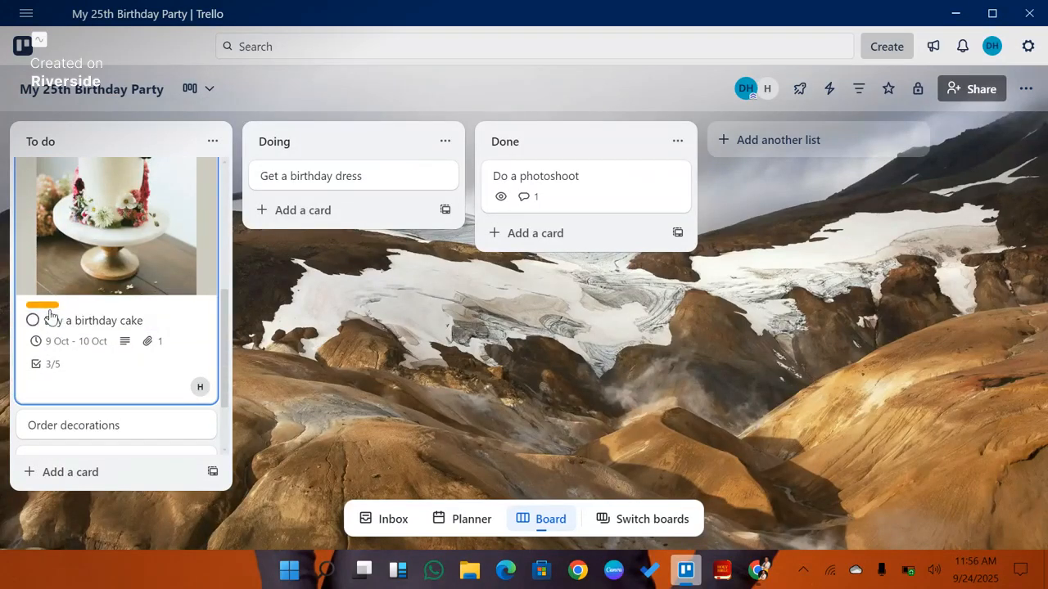
{"action": "scroll", "coordinate": [164, 398], "scroll_direction": "down", "scroll_amount": 1}
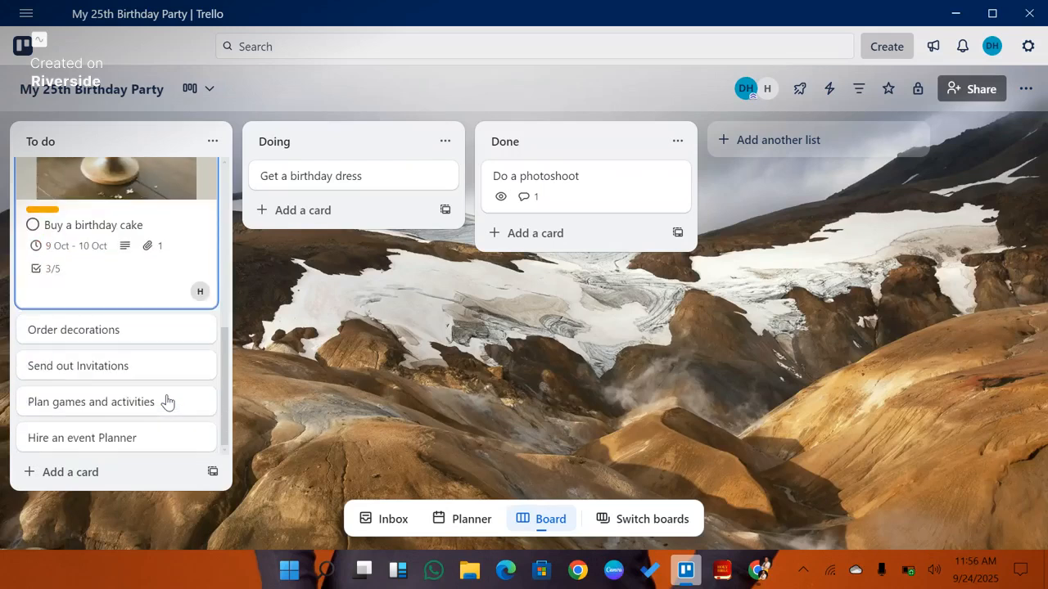
{"action": "scroll", "coordinate": [166, 401], "scroll_direction": "up", "scroll_amount": 3}
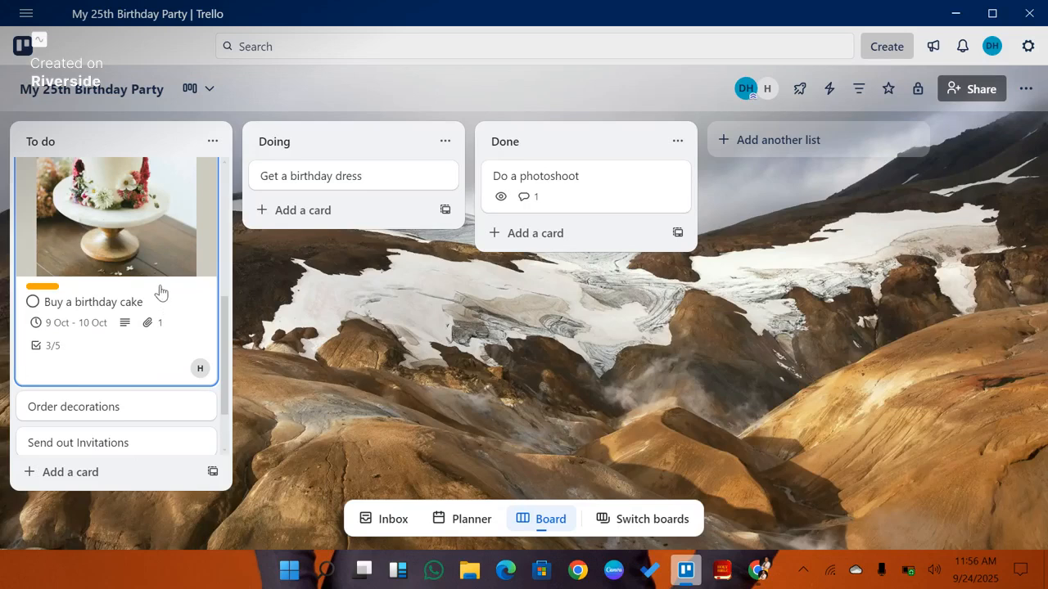
{"action": "scroll", "coordinate": [159, 290], "scroll_direction": "up", "scroll_amount": 3}
{"action": "scroll", "coordinate": [161, 292], "scroll_direction": "down", "scroll_amount": 4}
{"action": "scroll", "coordinate": [161, 293], "scroll_direction": "up", "scroll_amount": 2}
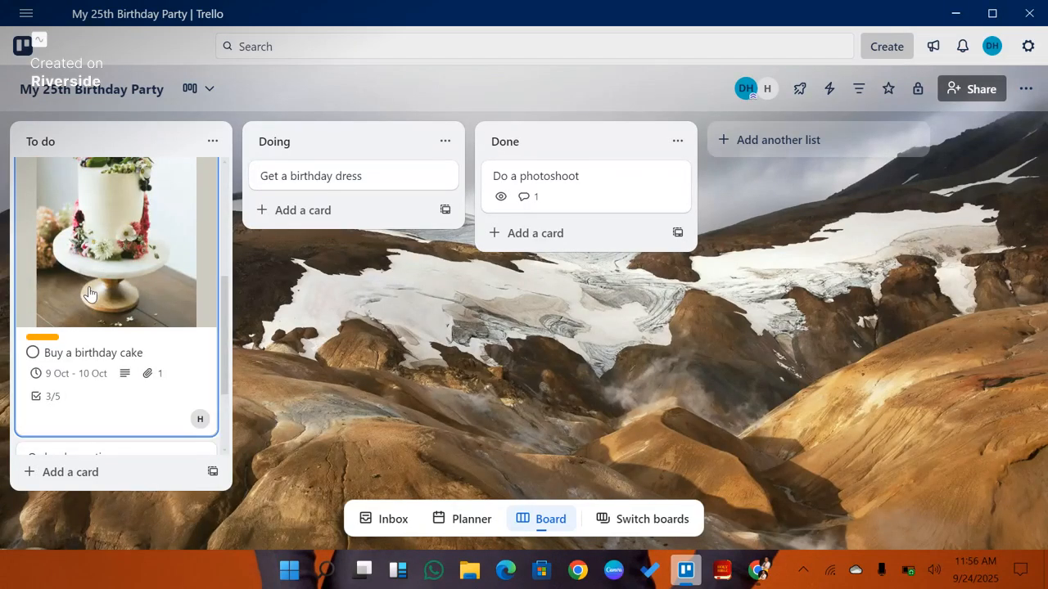
{"action": "left_click_drag", "start_coordinate": [163, 297], "coordinate": [523, 298]}
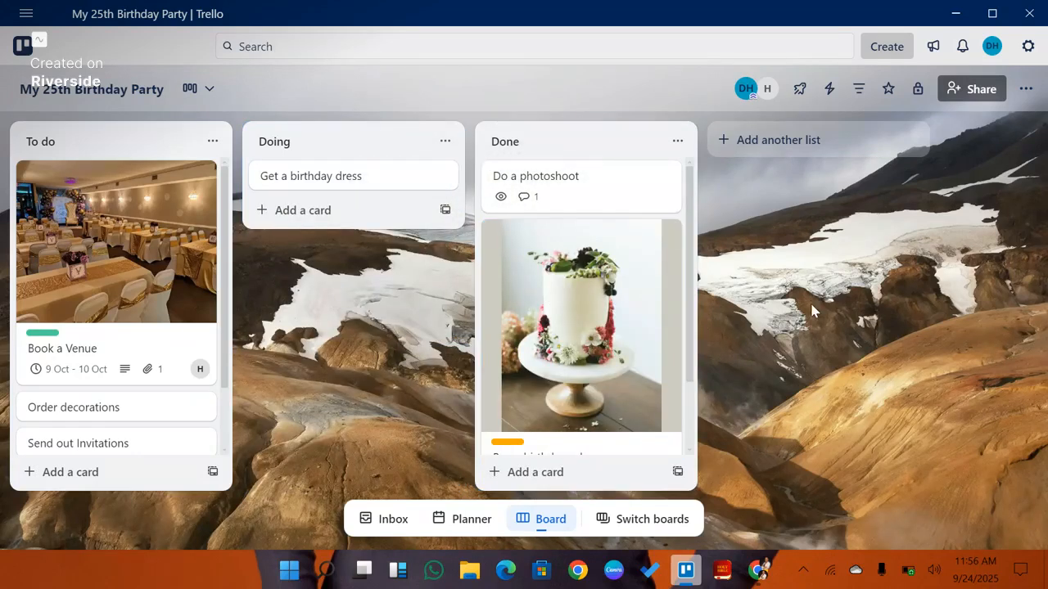